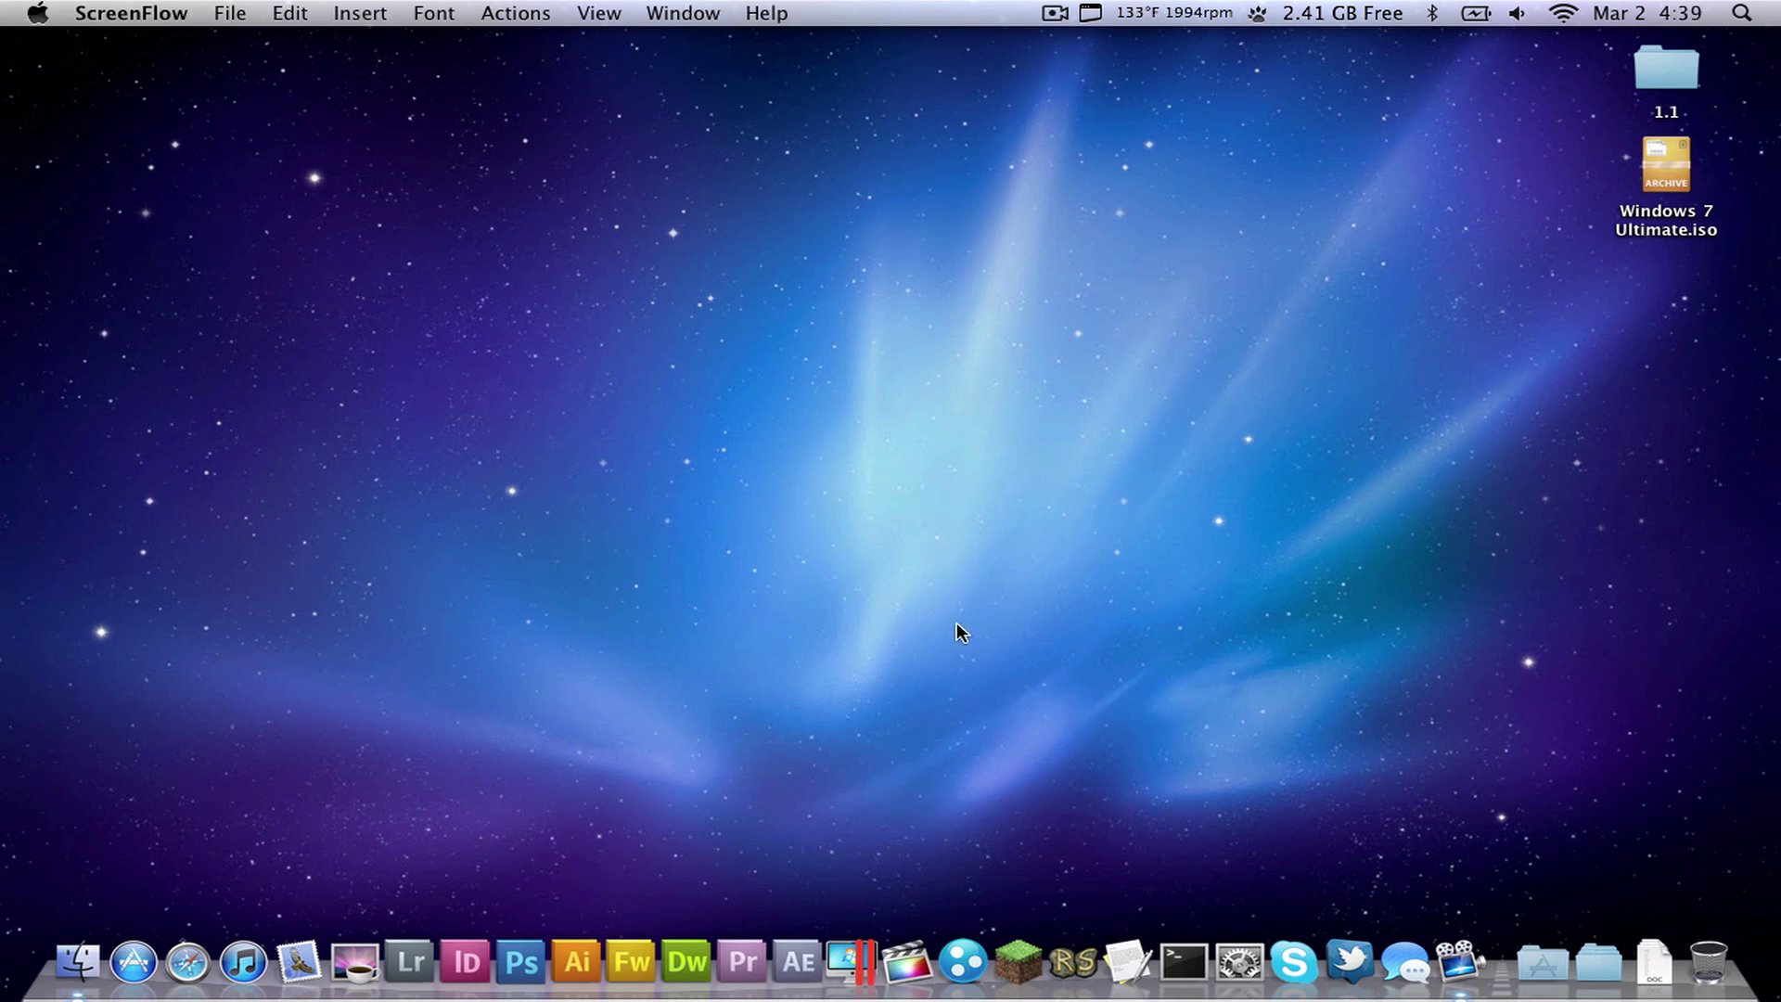
- Activate the Mac desktop and bring up Parallels Desktop's New Virtual Machine window
{"action": "left_click_drag", "start_coordinate": [974, 590], "coordinate": [1200, 561]}
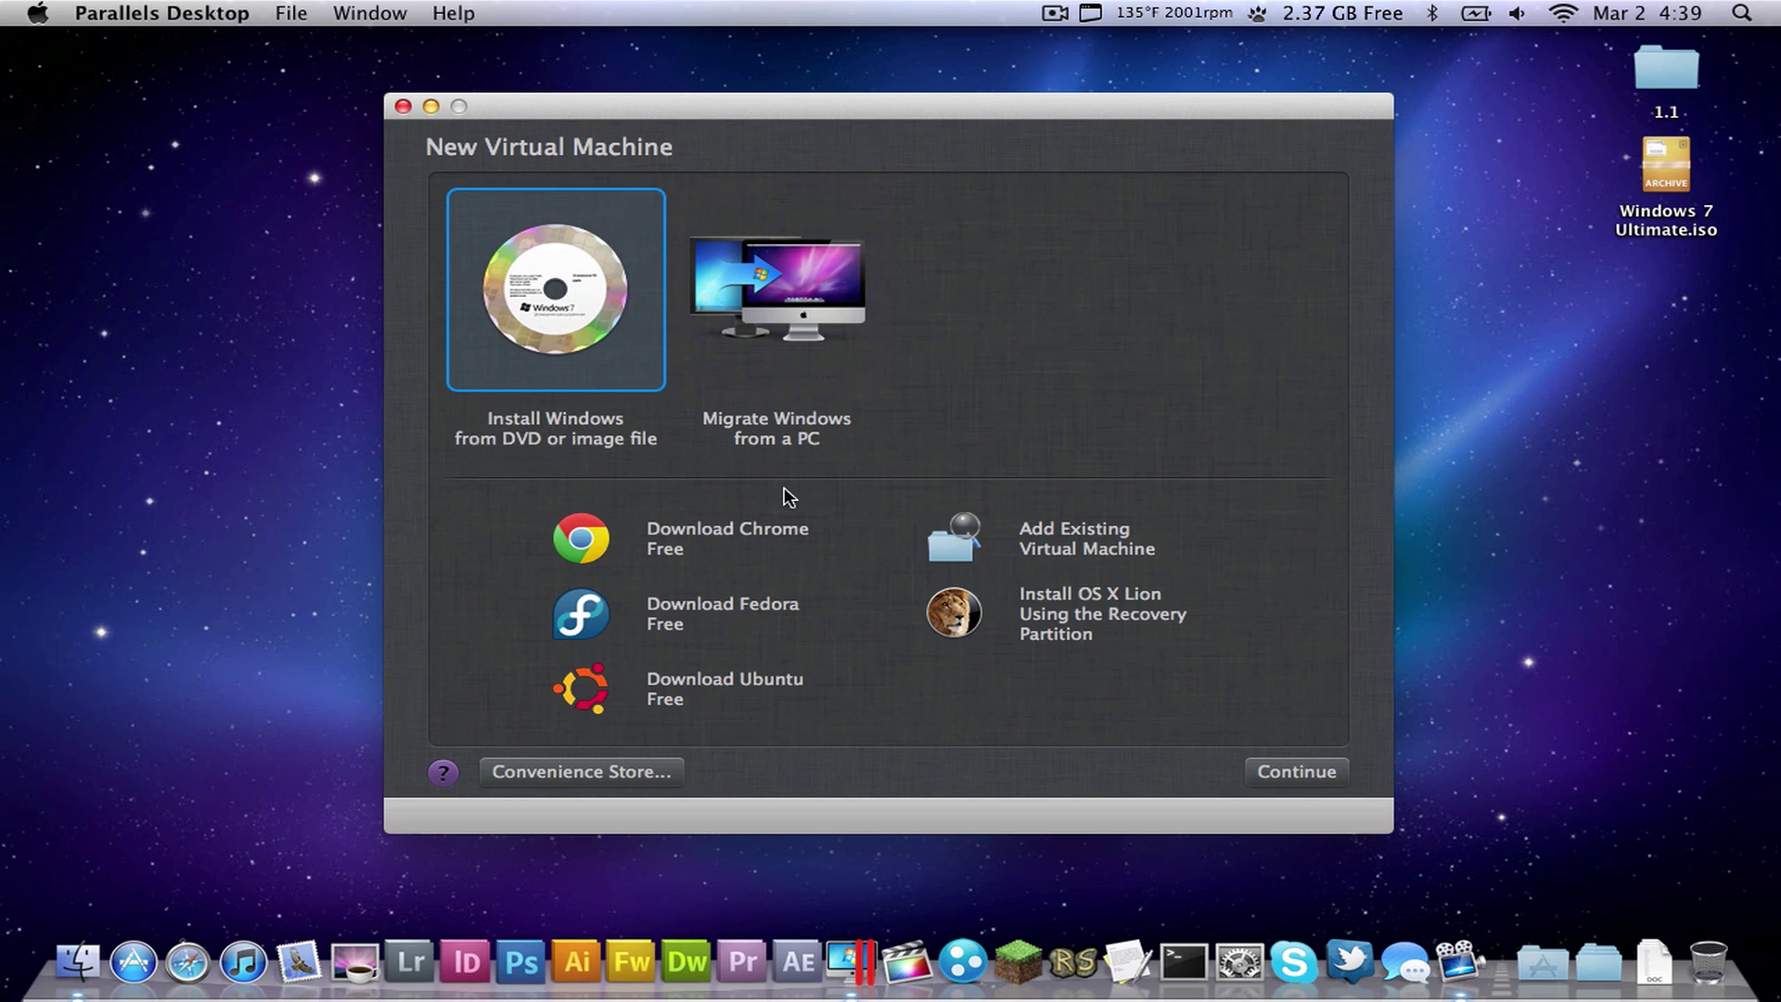
- Install Windows from the Desktop image Windows 7 Ultimate.iso and continue to the product key step
{"action": "left_click", "coordinate": [1264, 774]}
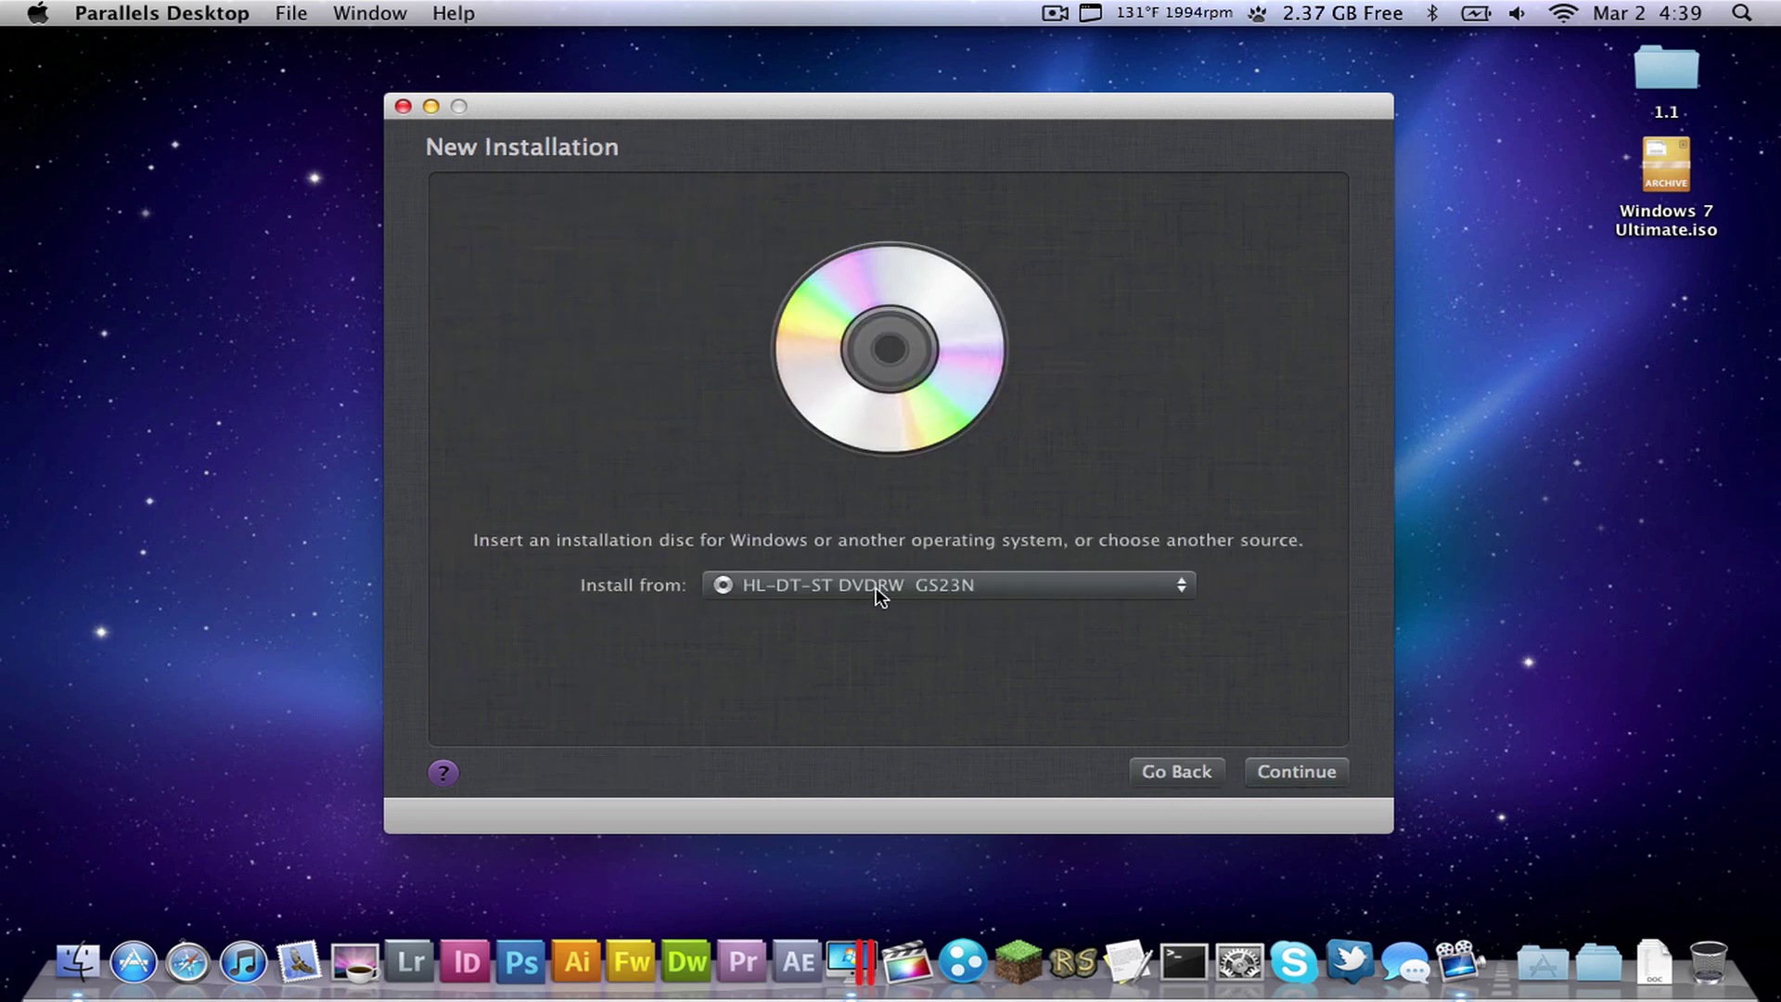
{"action": "left_click", "coordinate": [878, 593]}
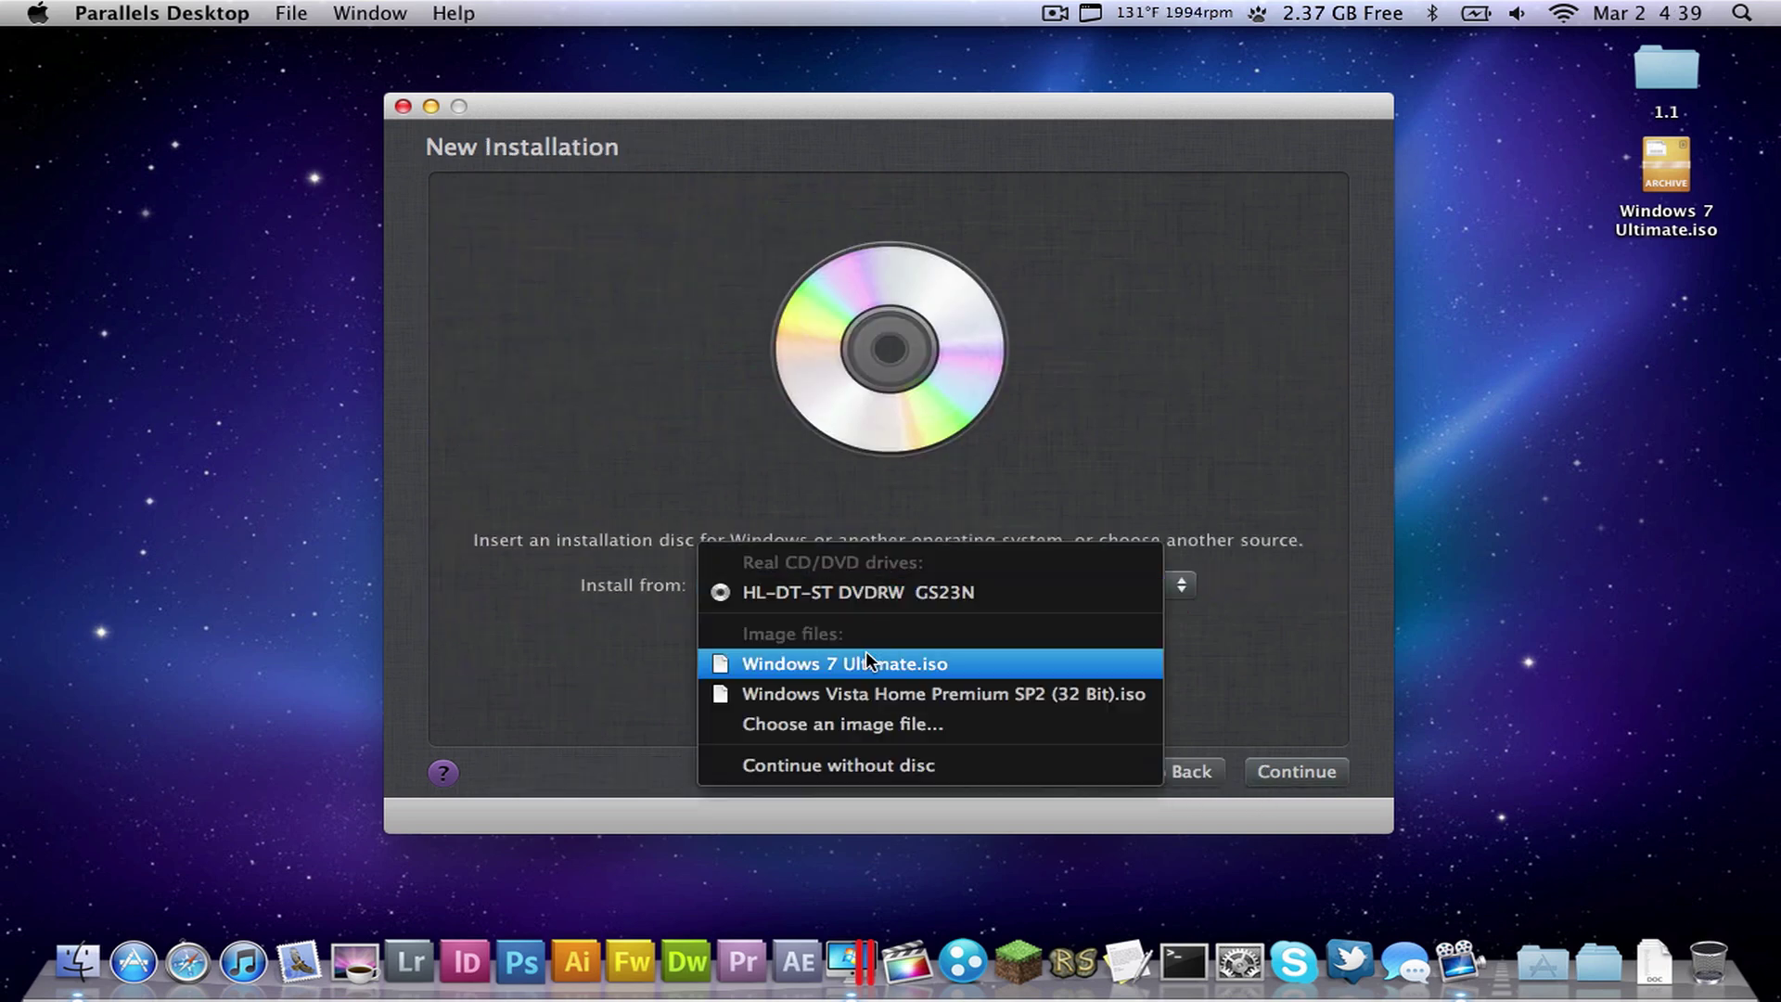
{"action": "left_click", "coordinate": [848, 727]}
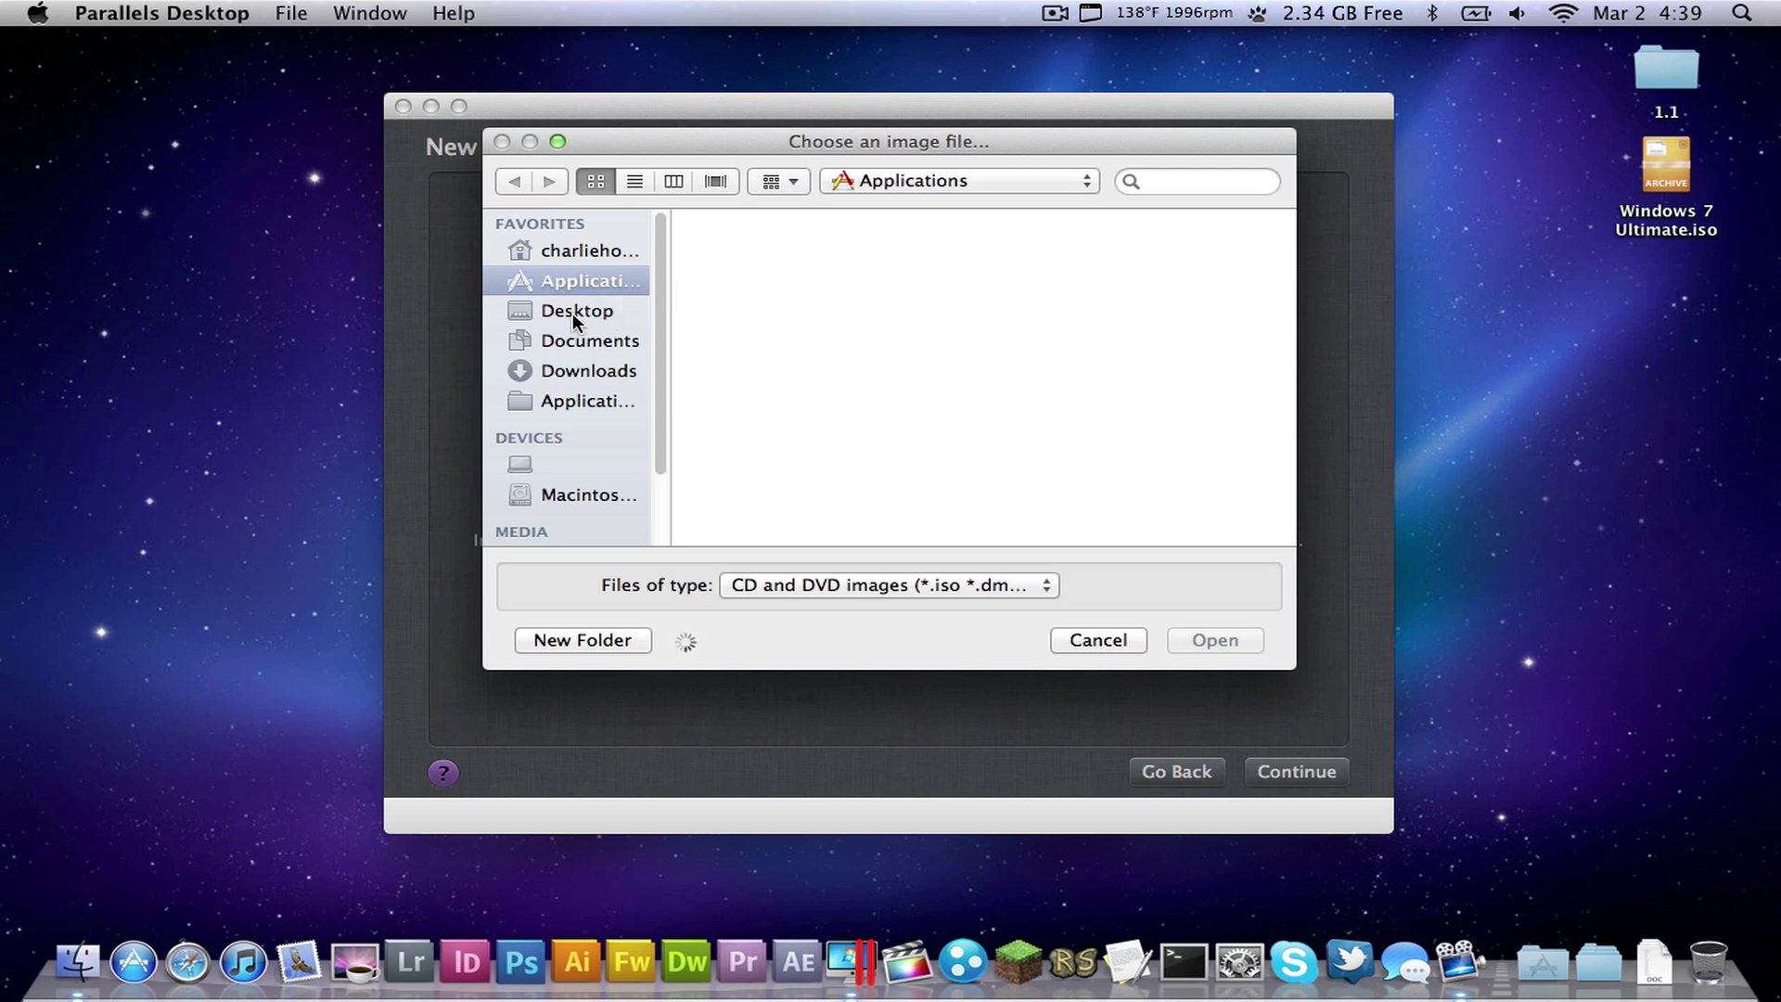
{"action": "left_click", "coordinate": [571, 308]}
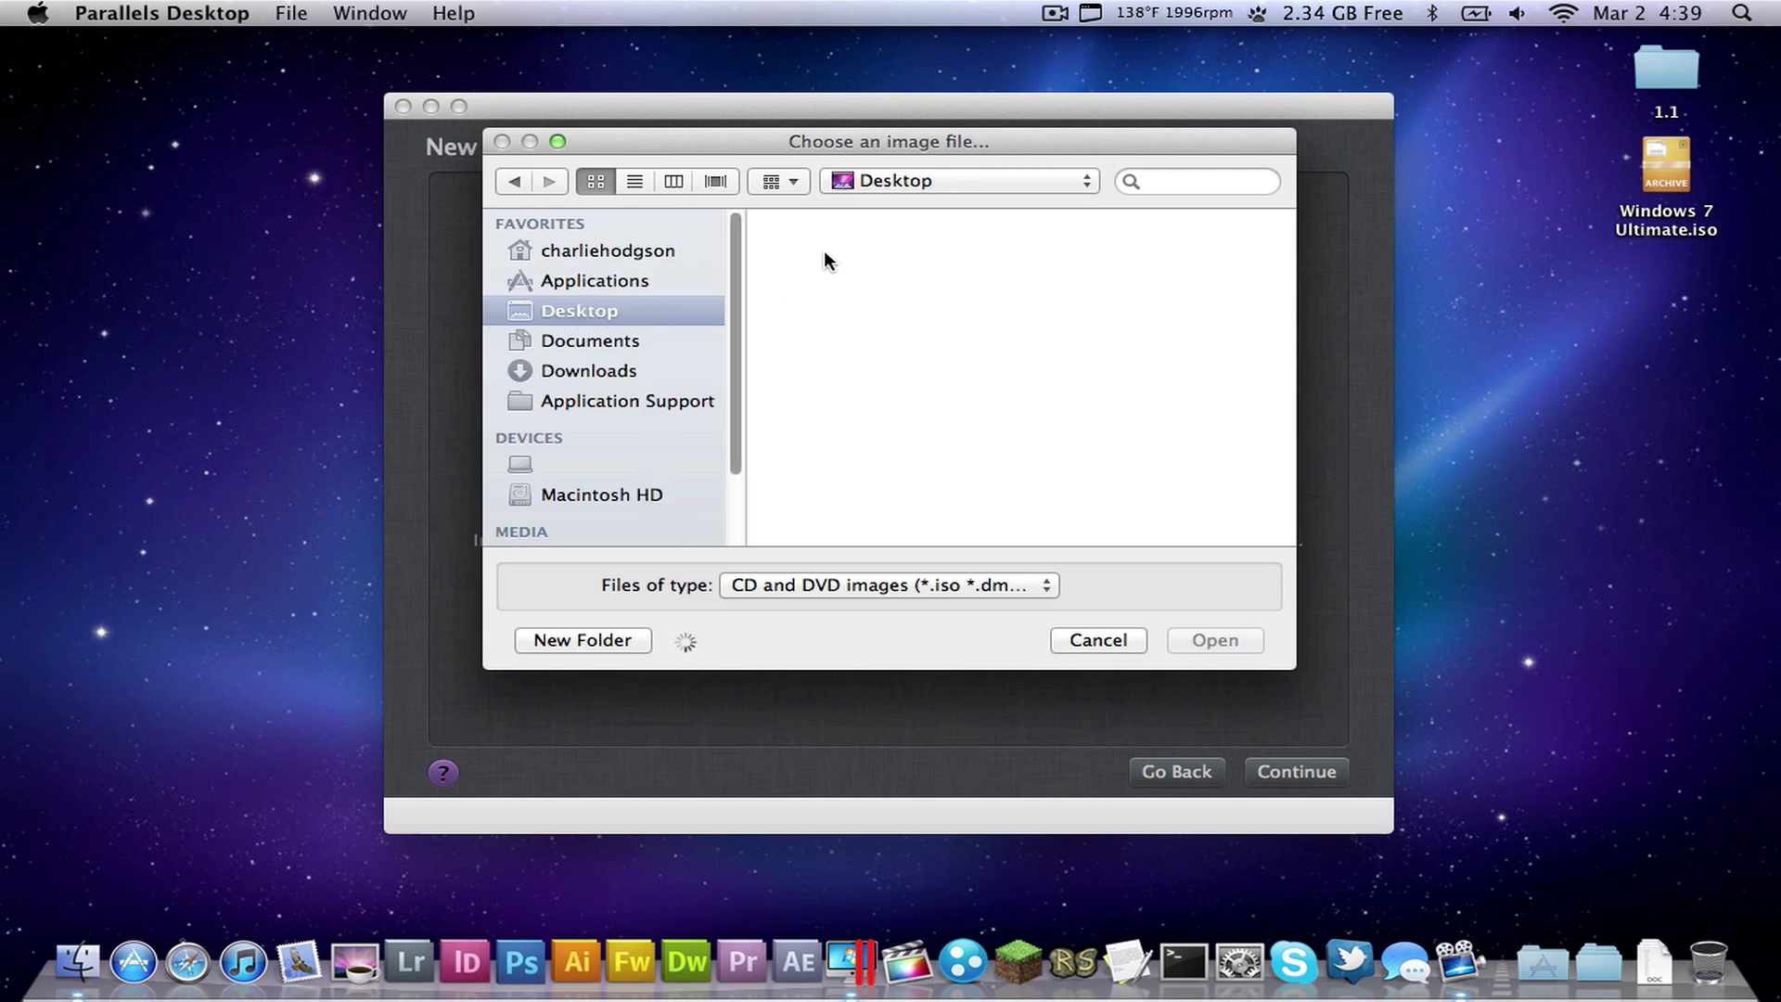
{"action": "left_click", "coordinate": [1099, 251]}
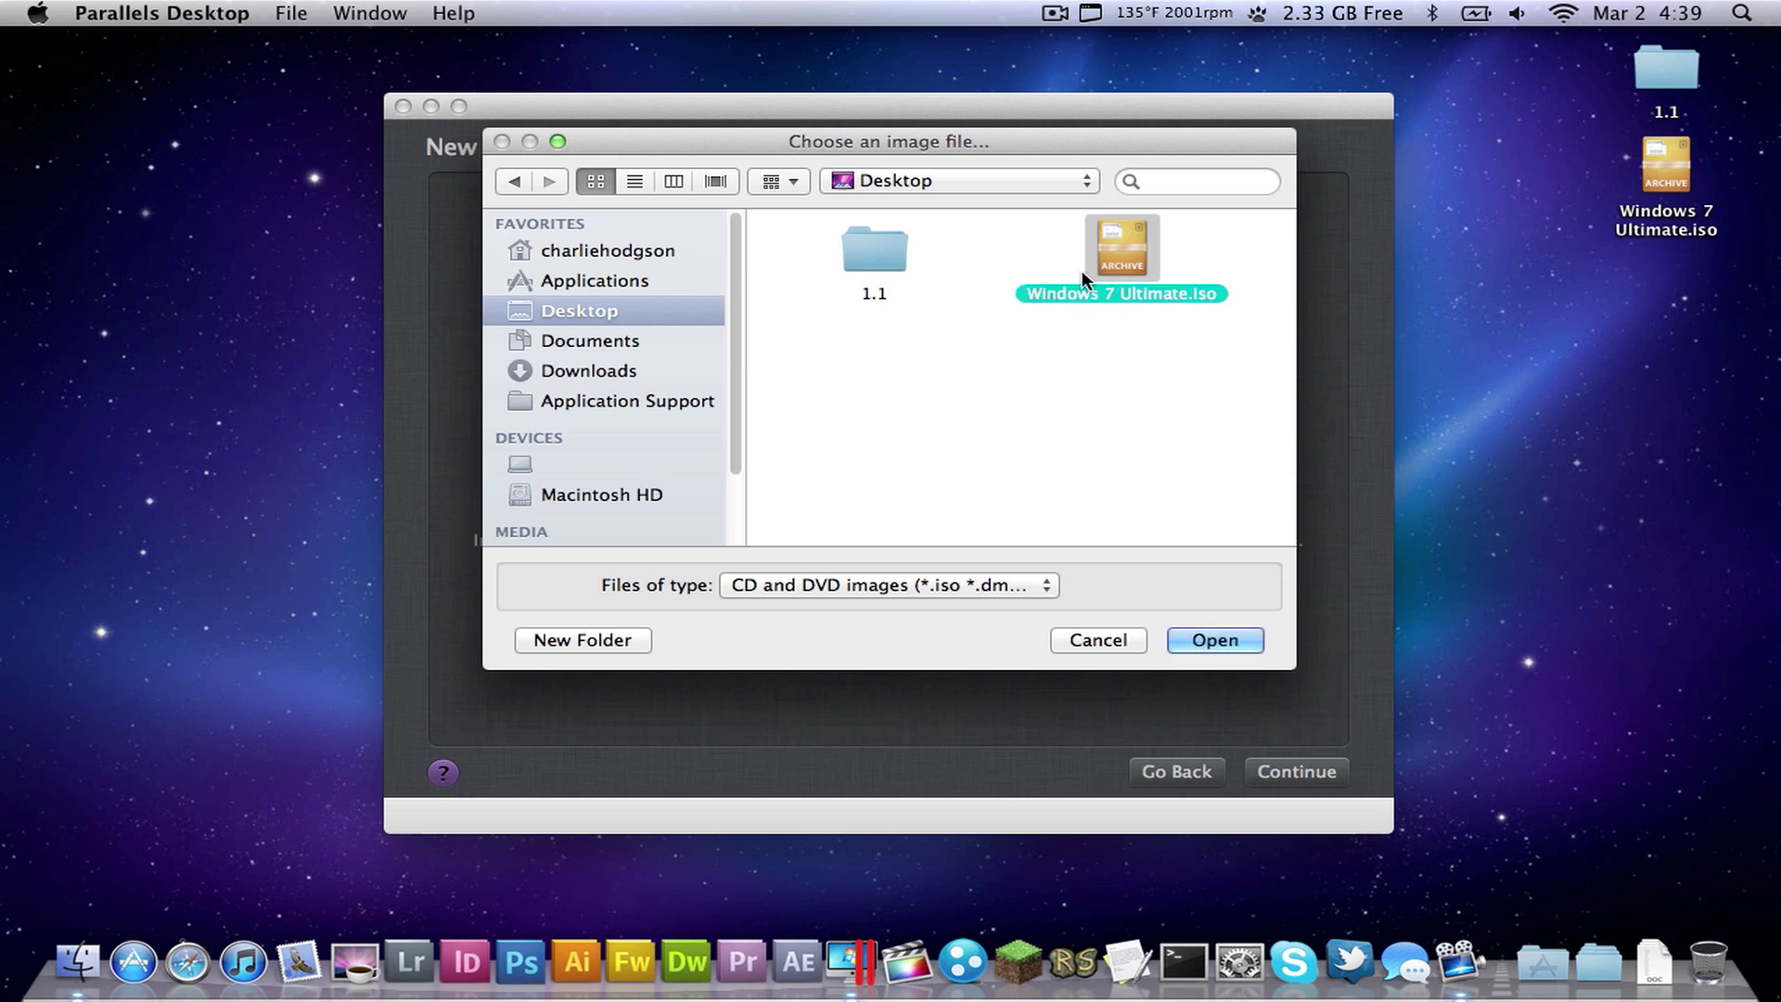
{"action": "left_click", "coordinate": [1215, 640]}
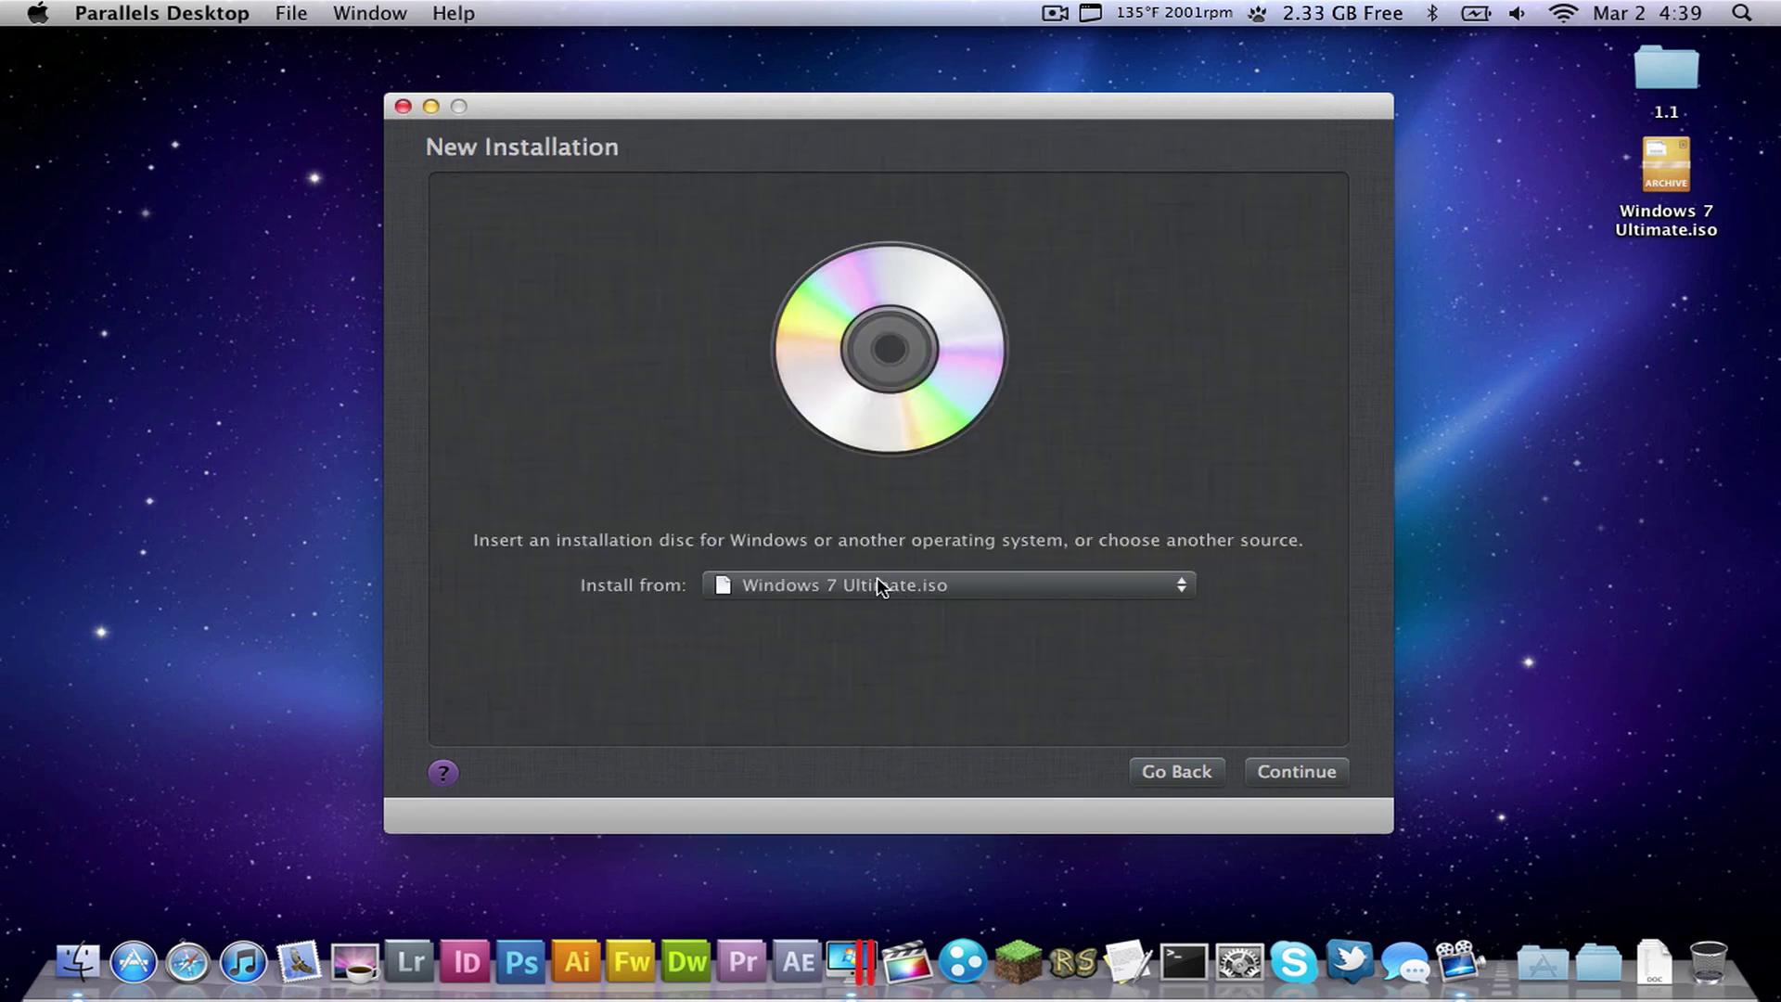
{"action": "left_click", "coordinate": [1345, 775]}
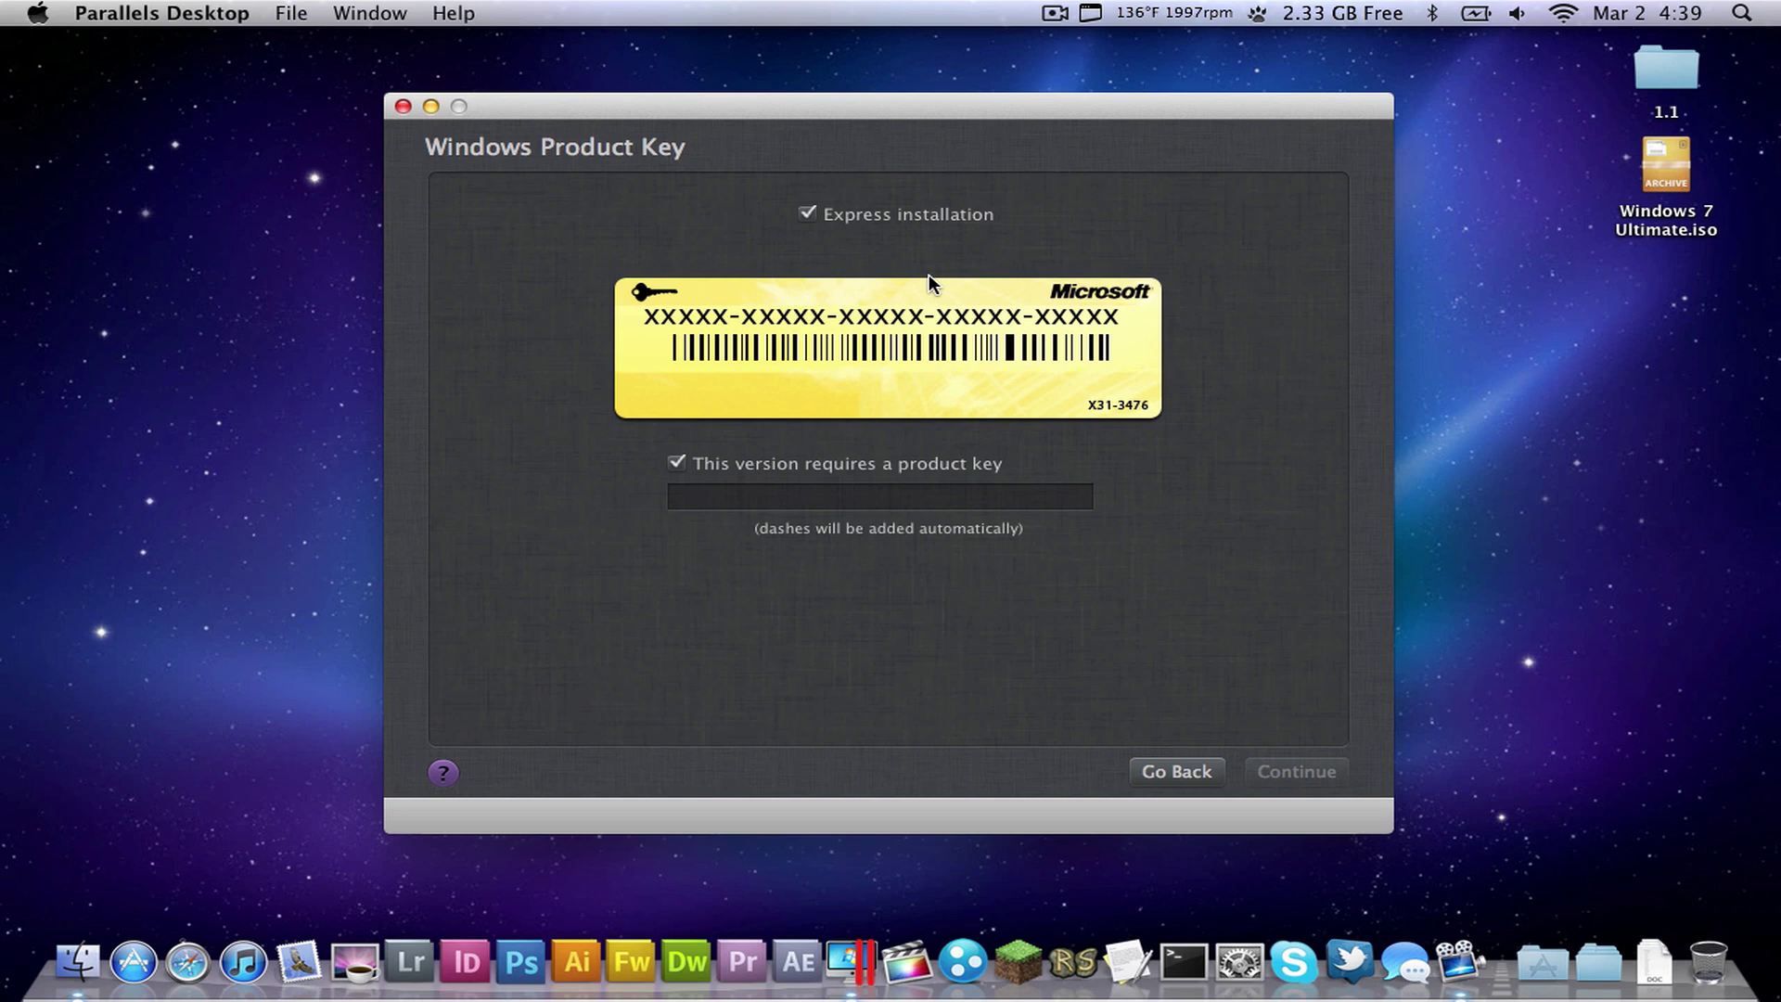
- Drop the product key requirement, turn off express installation, and continue
{"action": "left_click", "coordinate": [806, 214]}
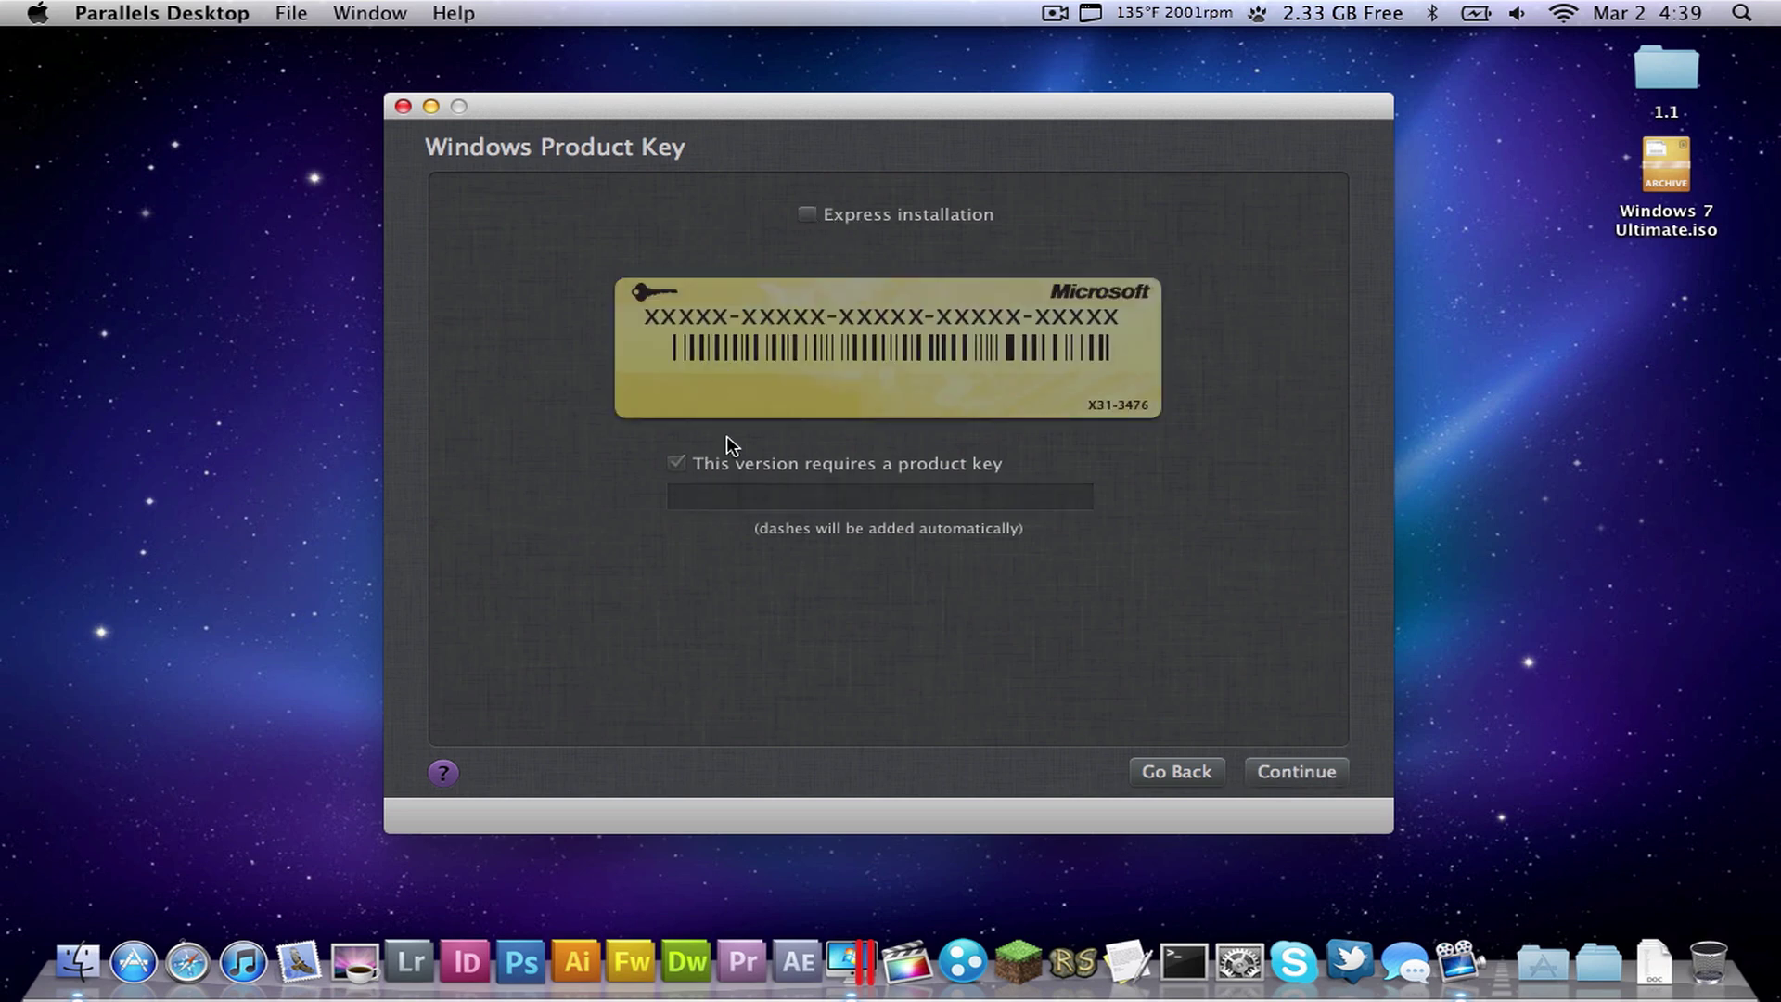
{"action": "left_click", "coordinate": [915, 215]}
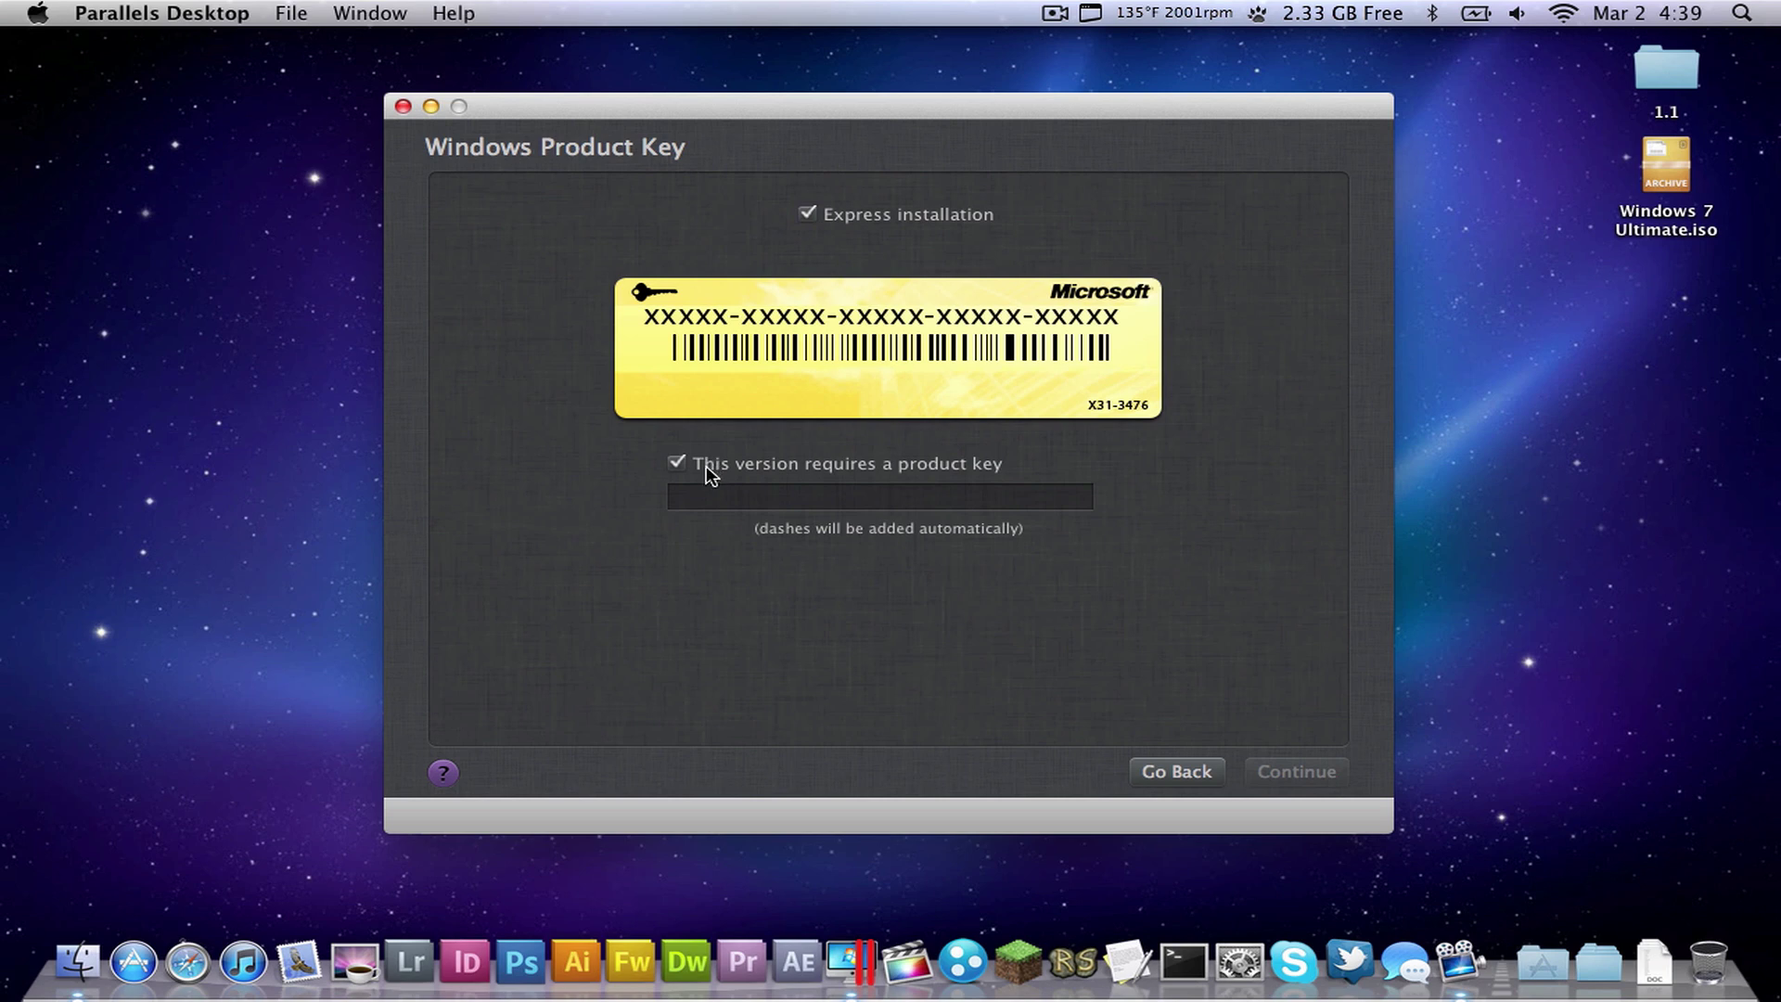
{"action": "left_click", "coordinate": [708, 474]}
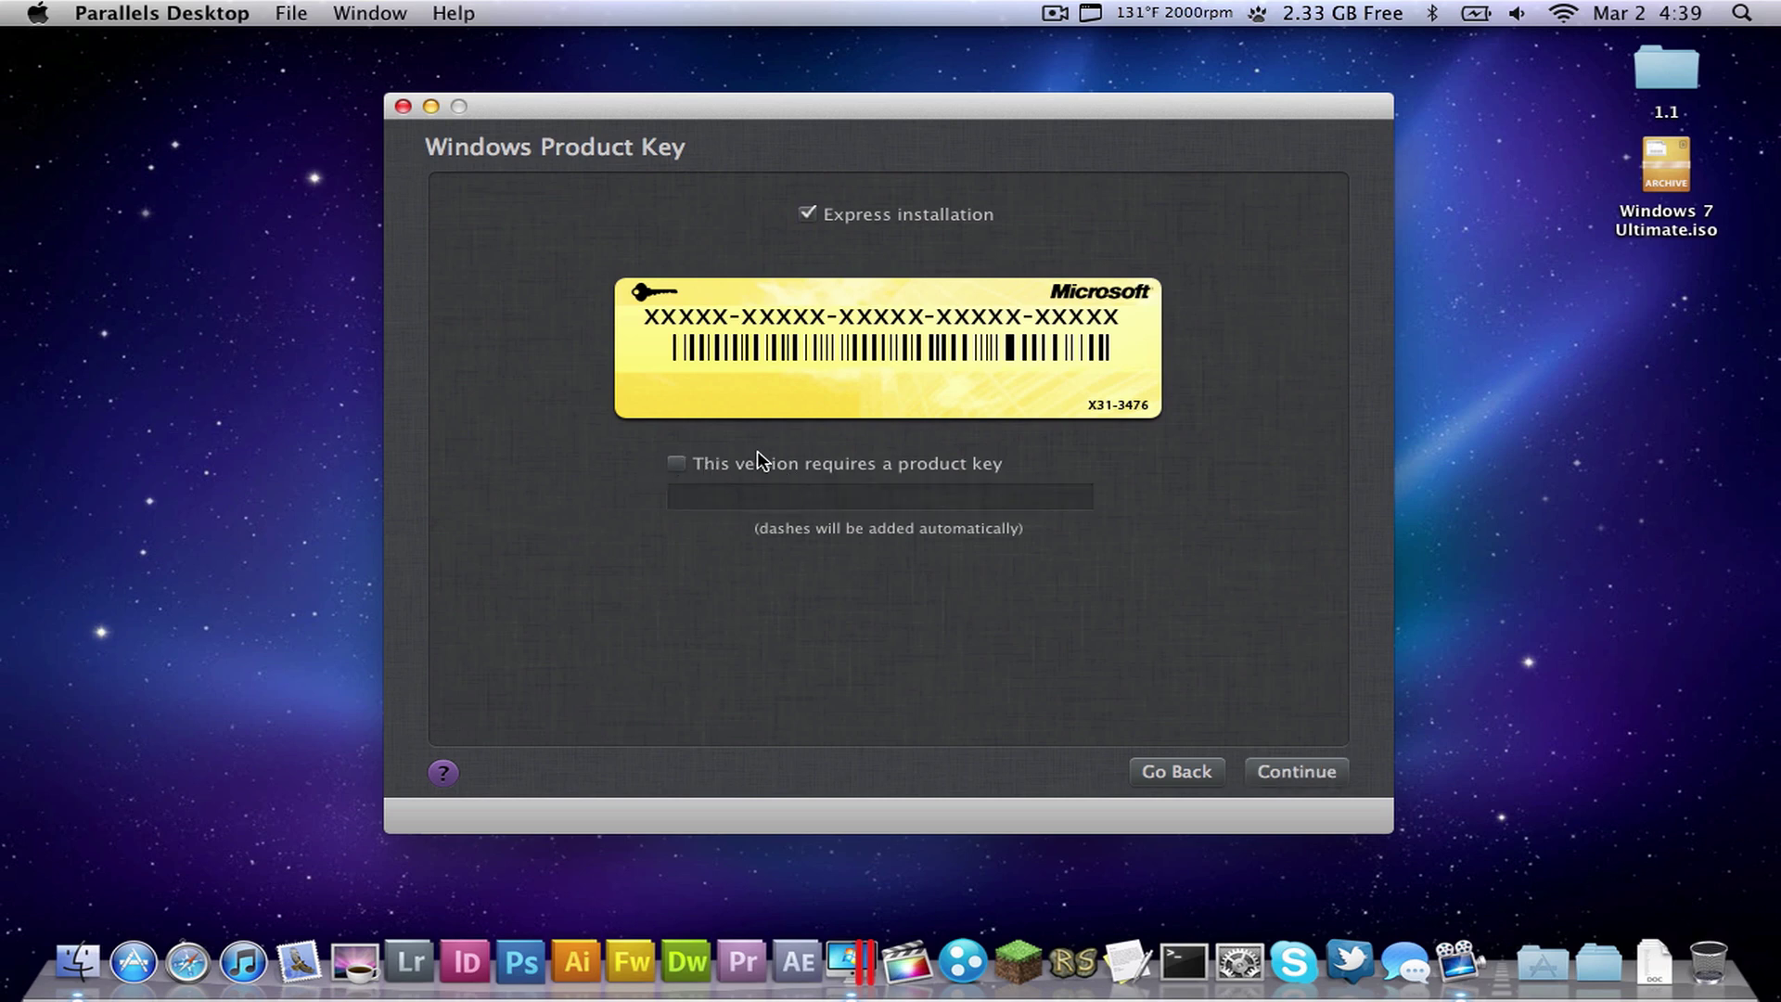
{"action": "left_click", "coordinate": [820, 215]}
{"action": "left_click", "coordinate": [1268, 781]}
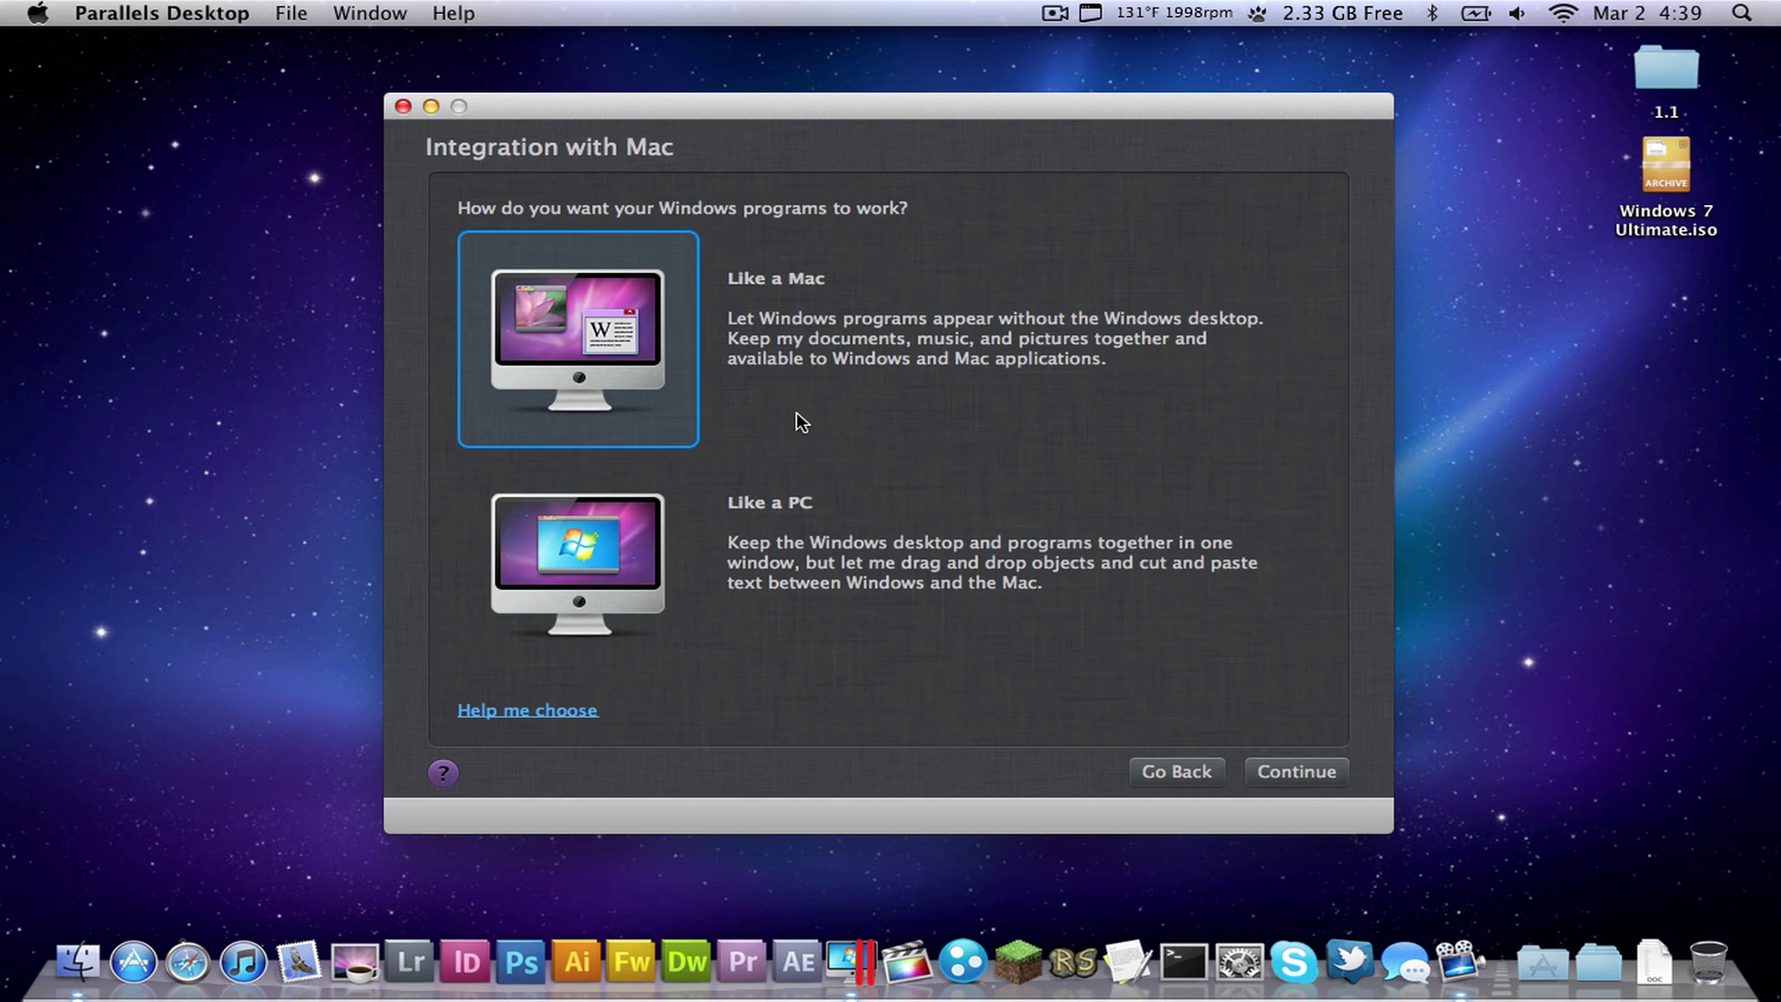
- Choose Like a PC integration, name the virtual machine Windows, and create it
{"action": "left_click", "coordinate": [679, 555]}
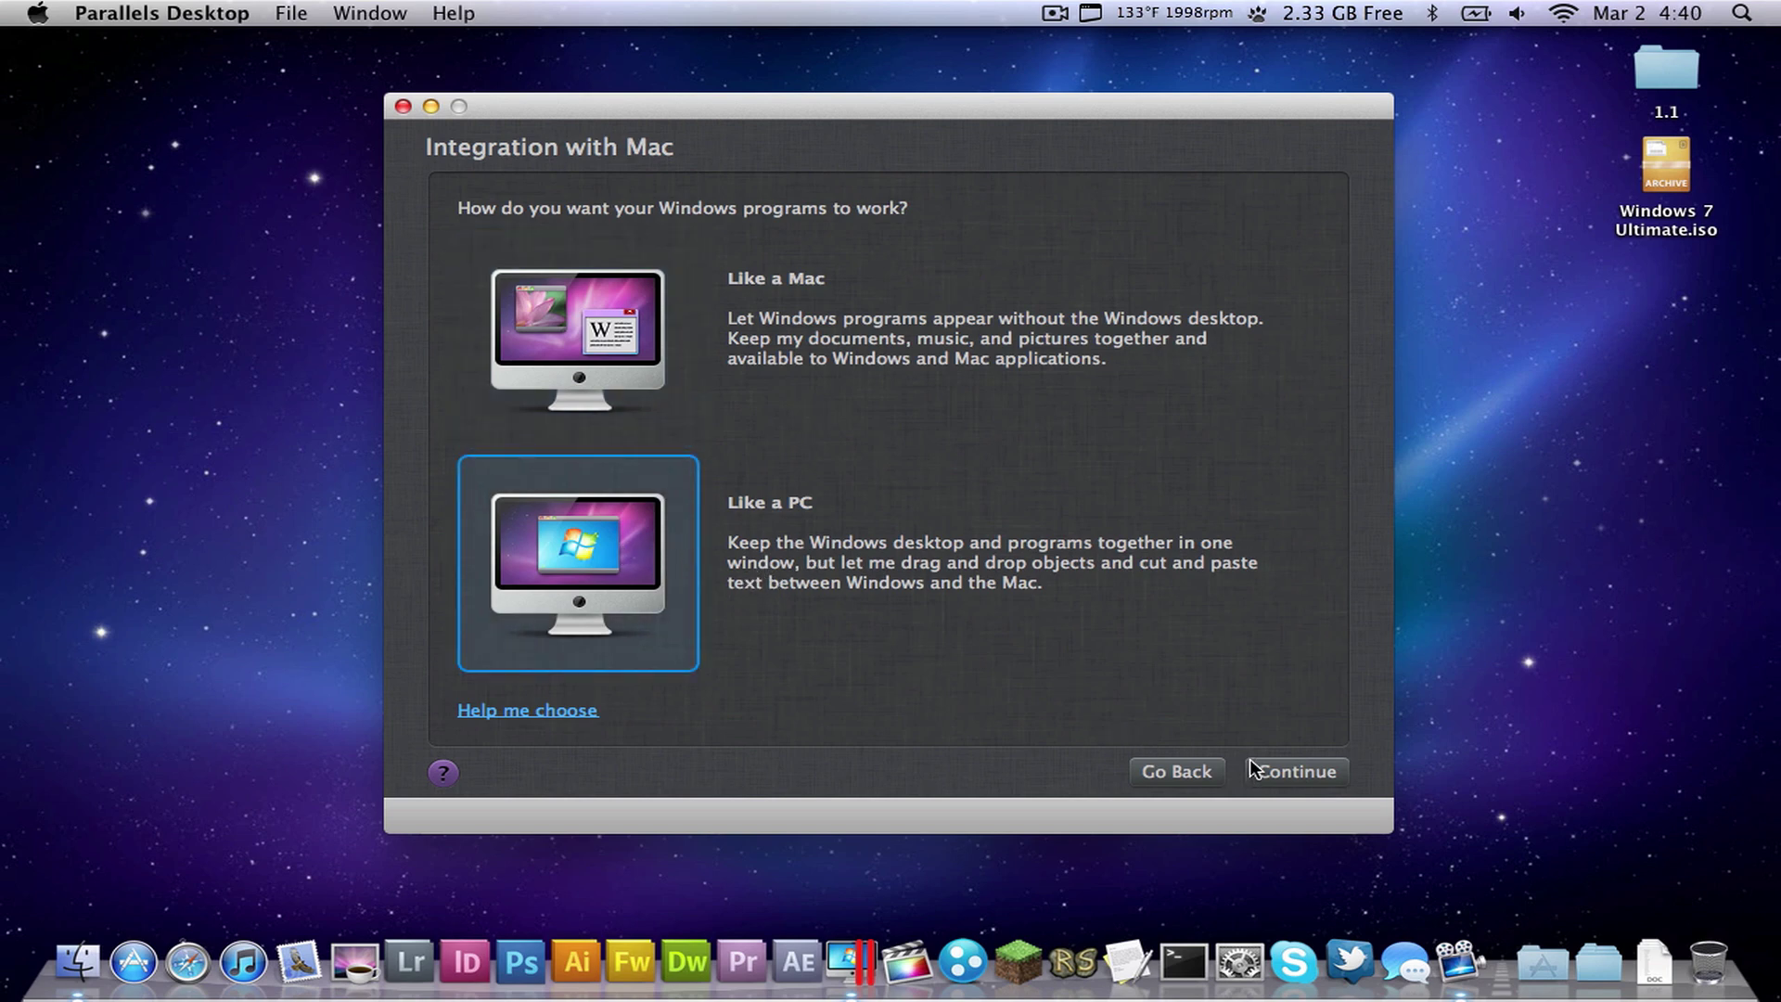
{"action": "left_click", "coordinate": [1274, 770]}
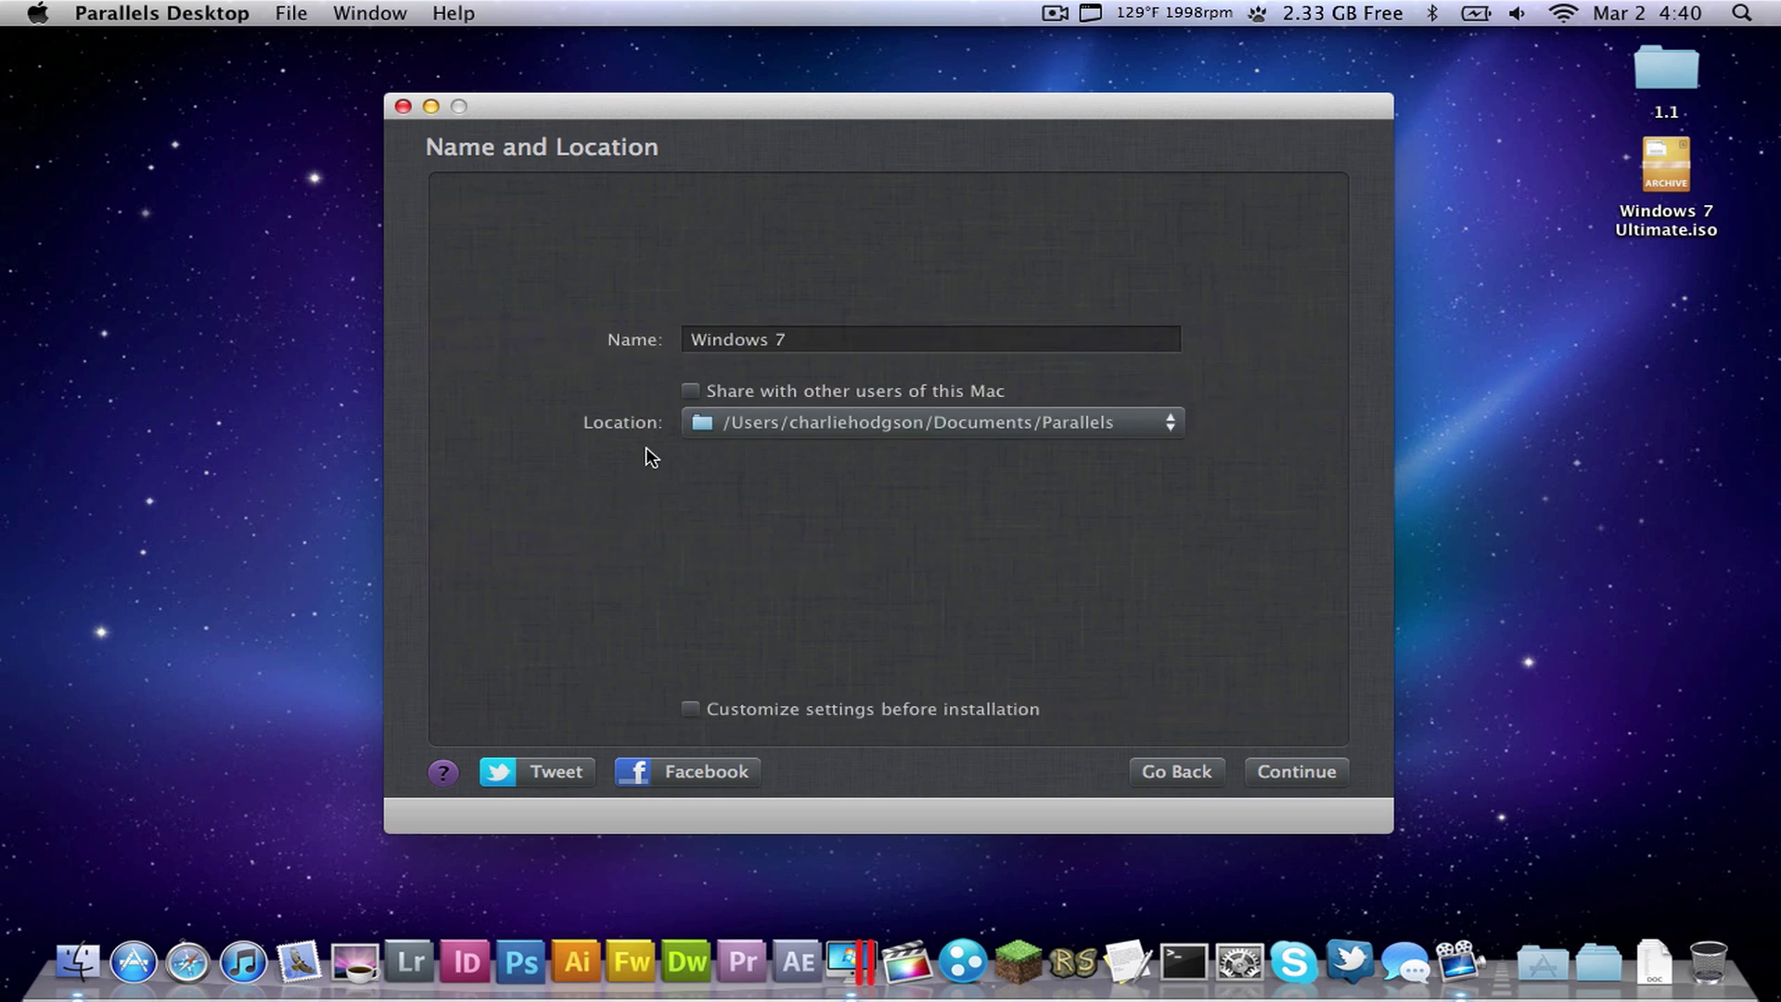
{"action": "left_click", "coordinate": [793, 338]}
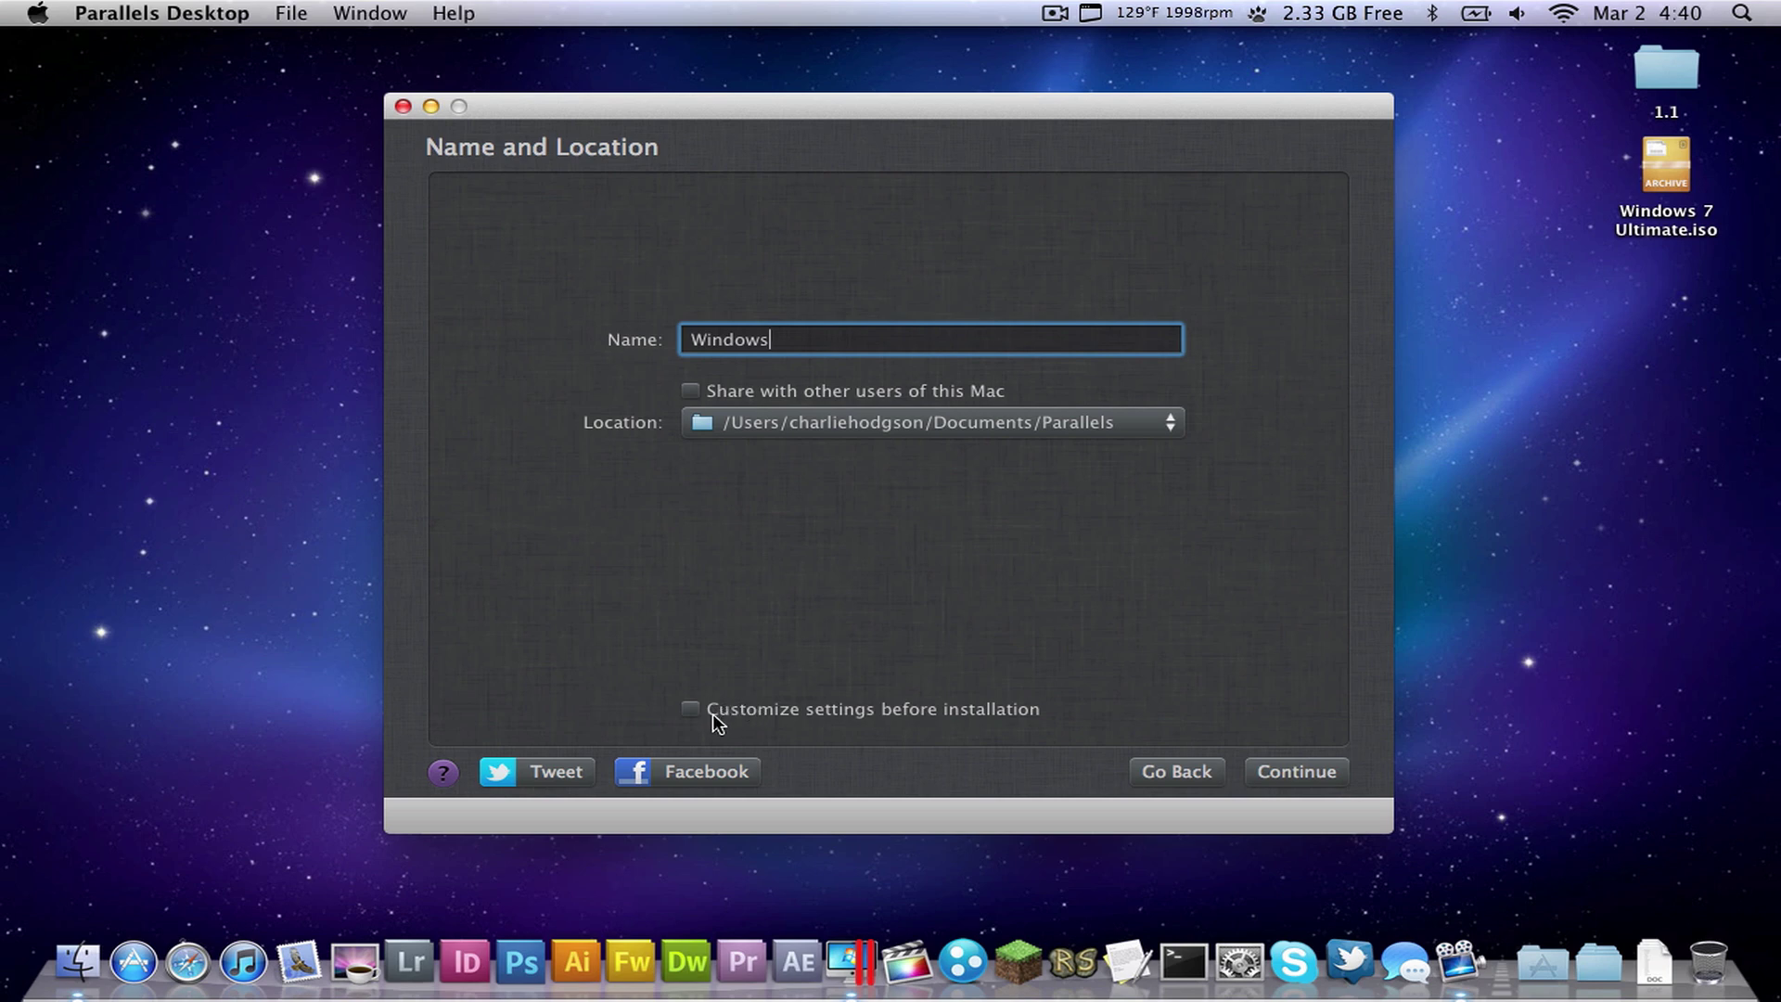
{"action": "left_click", "coordinate": [1291, 770]}
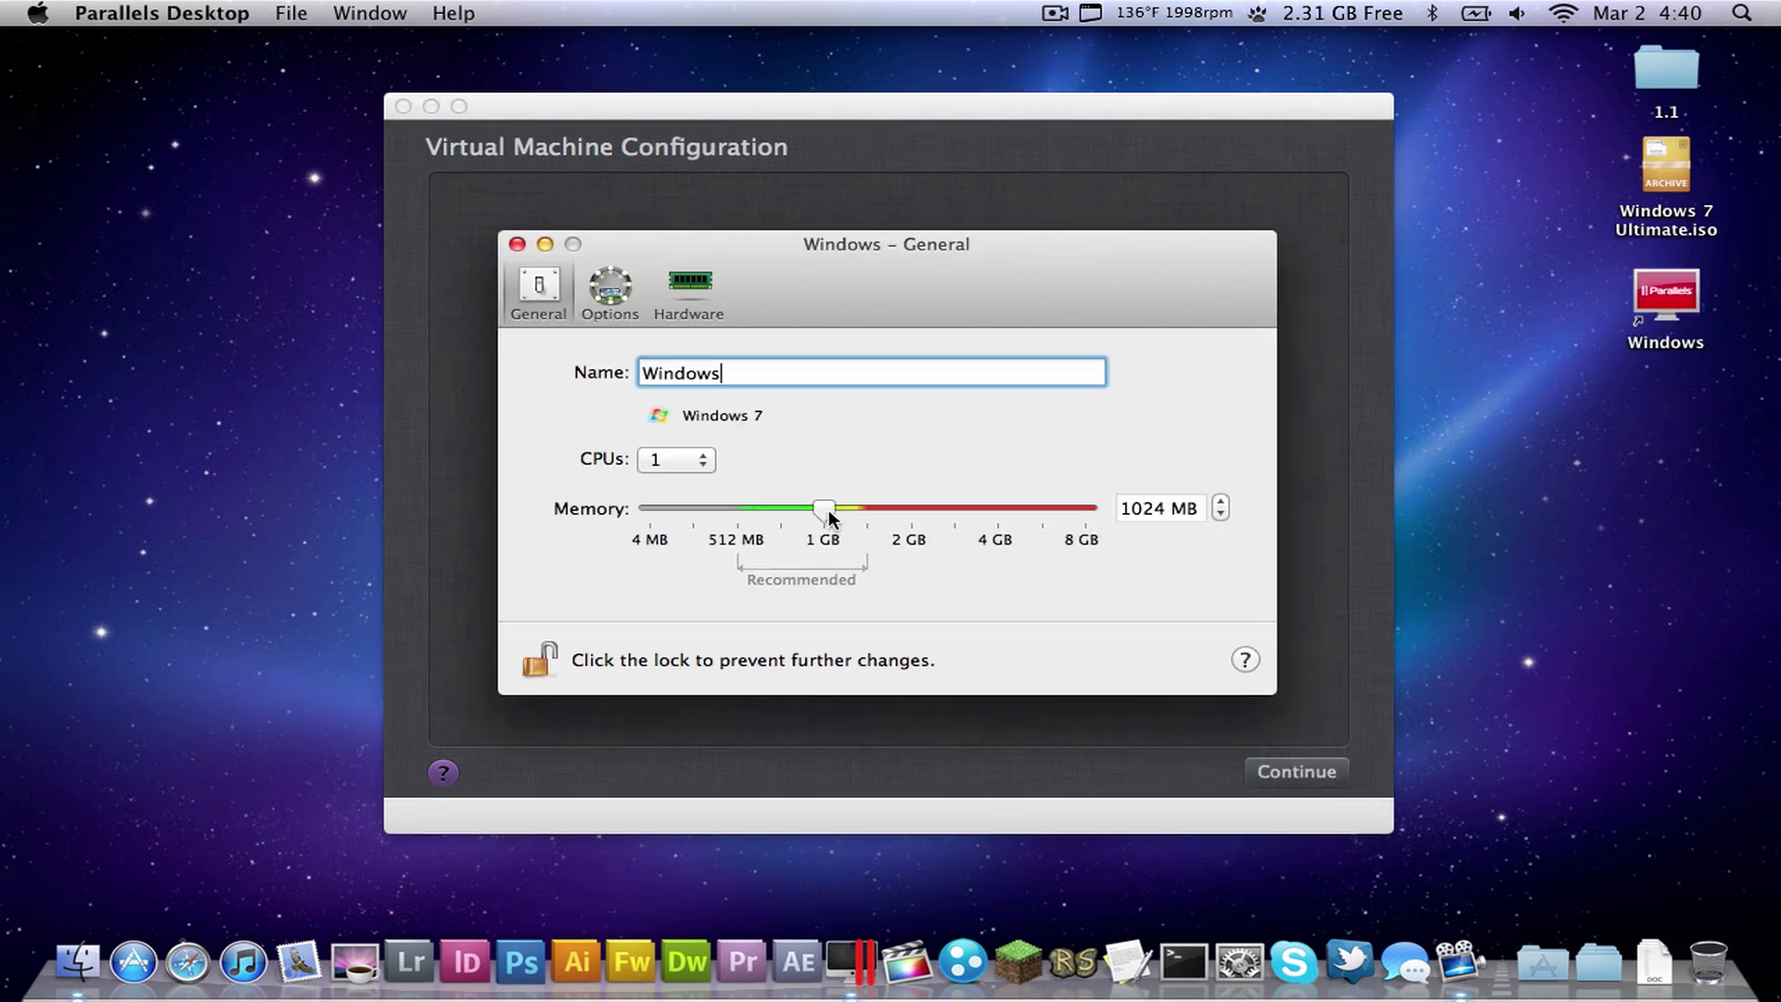
- Keep the configuration at 1 CPU, 1024 MB memory and Windows 7 as the OS
{"action": "left_click", "coordinate": [1125, 507]}
{"action": "left_click", "coordinate": [1123, 508]}
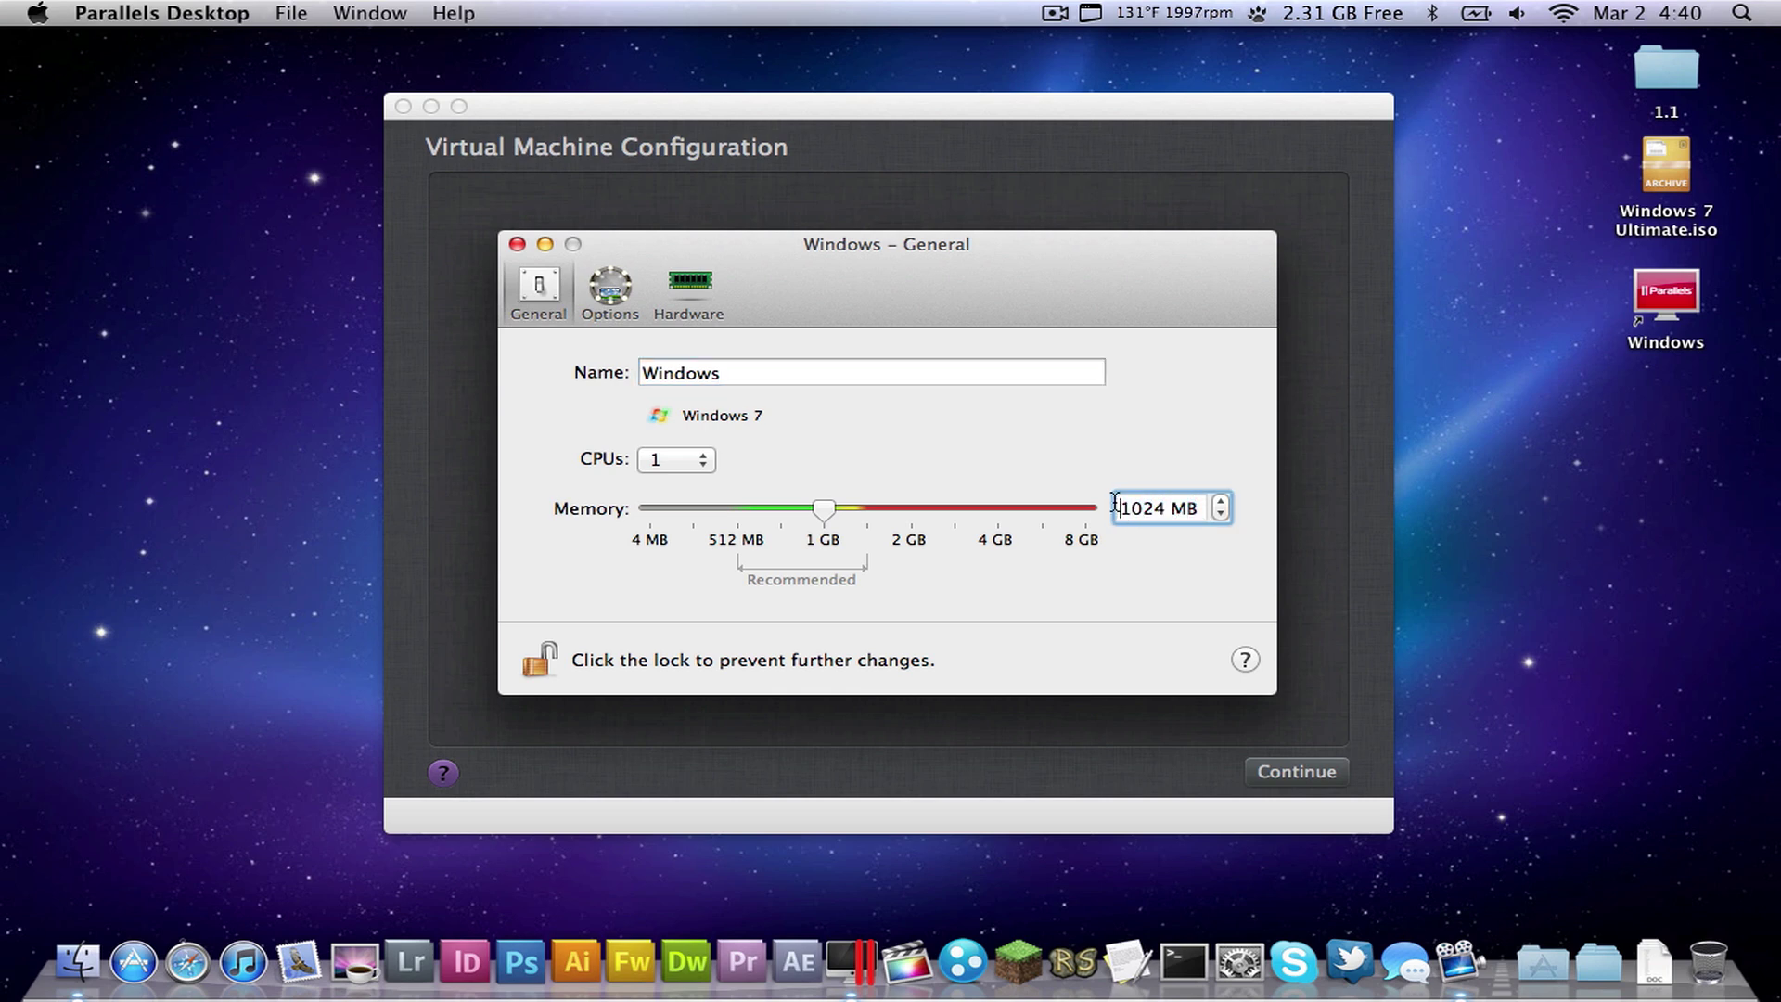
{"action": "left_click", "coordinate": [703, 468]}
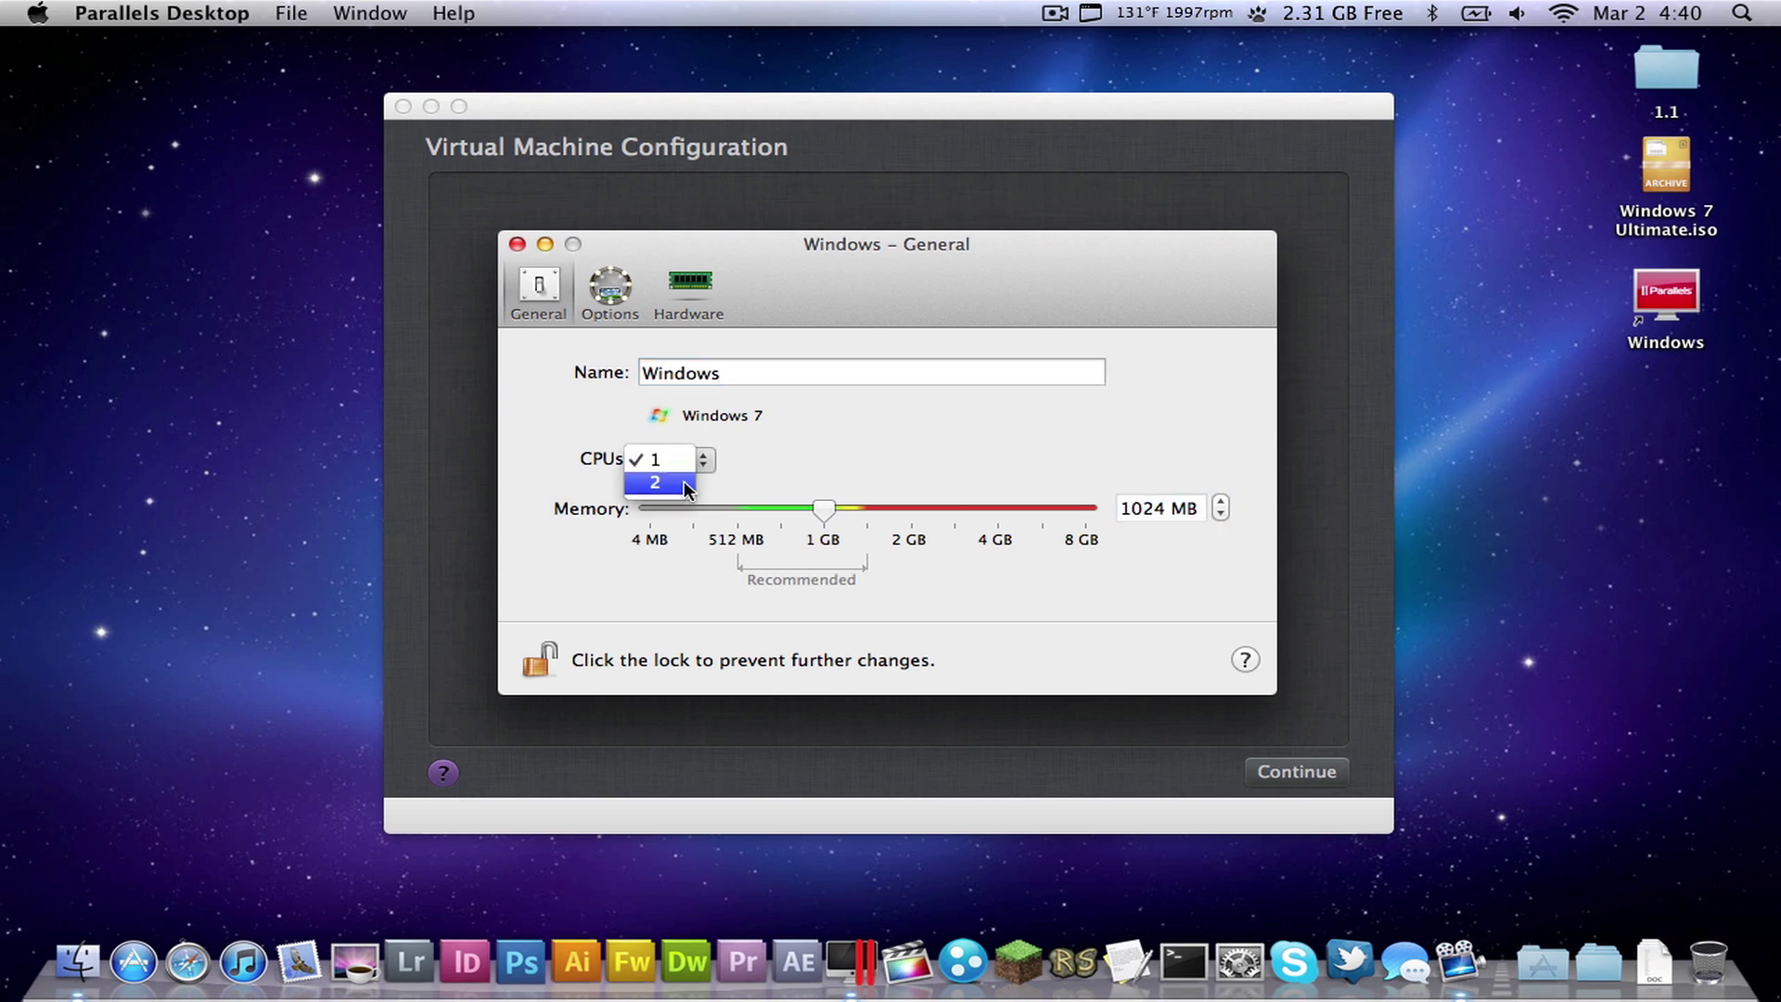
{"action": "left_click", "coordinate": [683, 480]}
{"action": "left_click", "coordinate": [702, 466]}
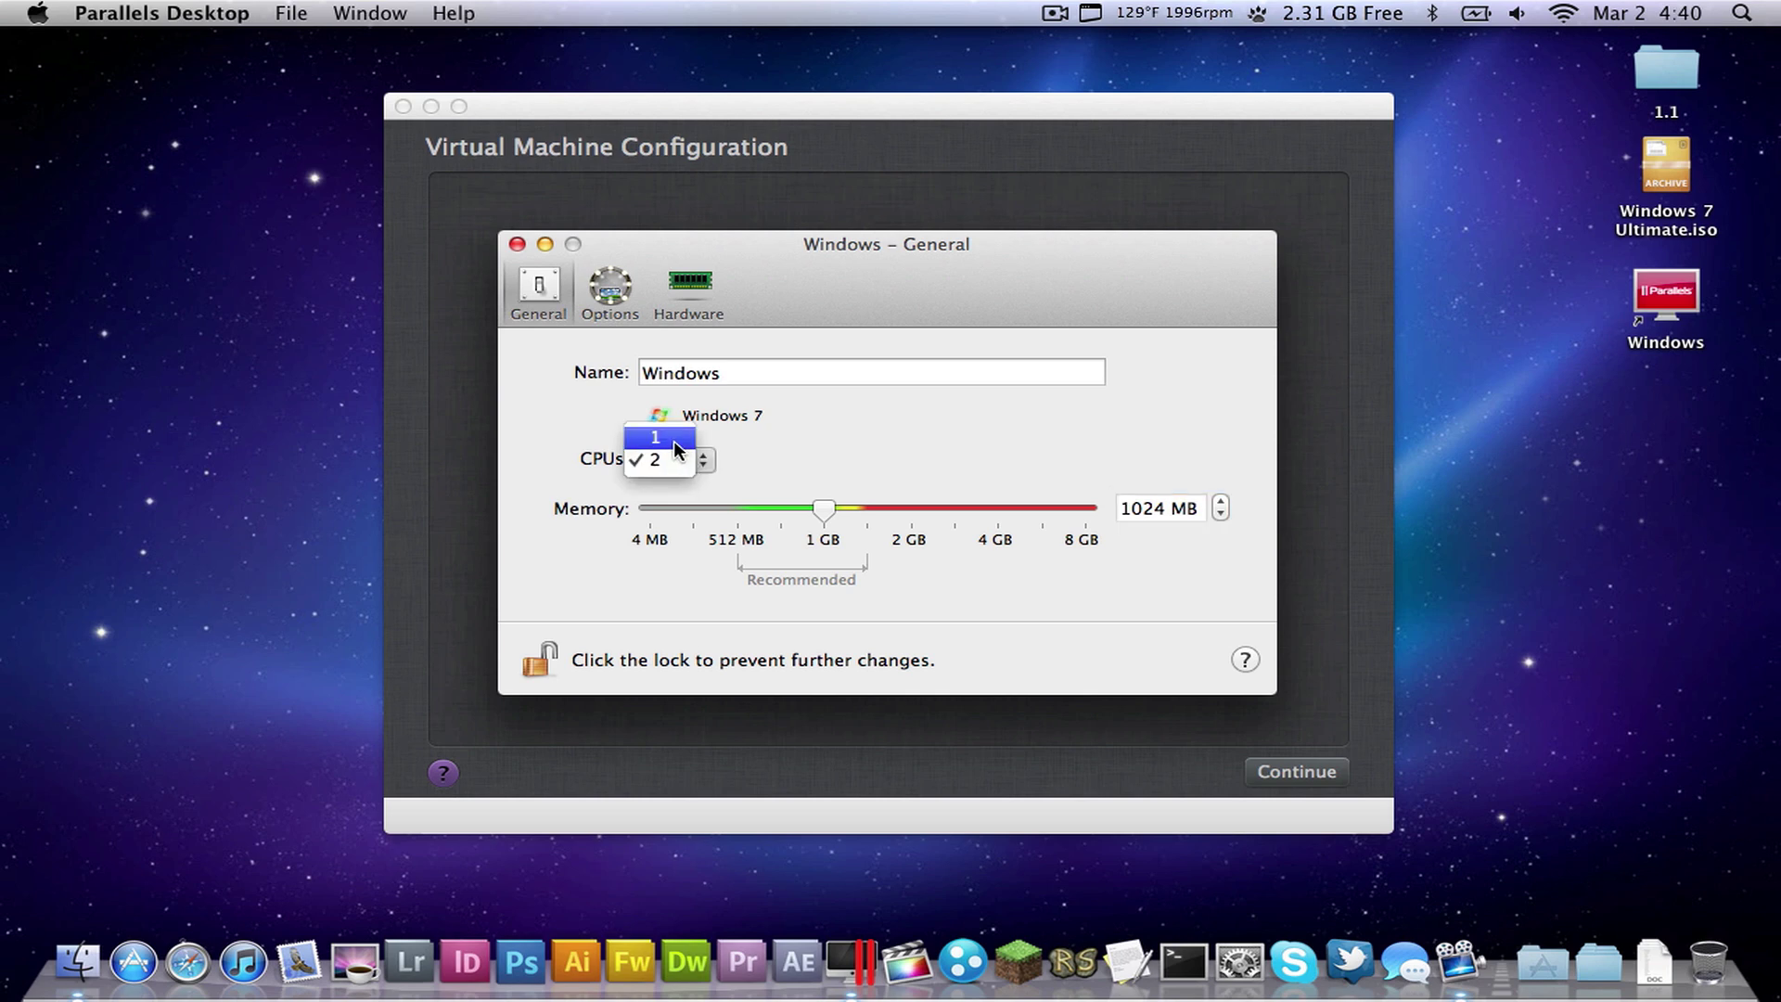
{"action": "left_click", "coordinate": [678, 450]}
{"action": "left_click", "coordinate": [698, 461]}
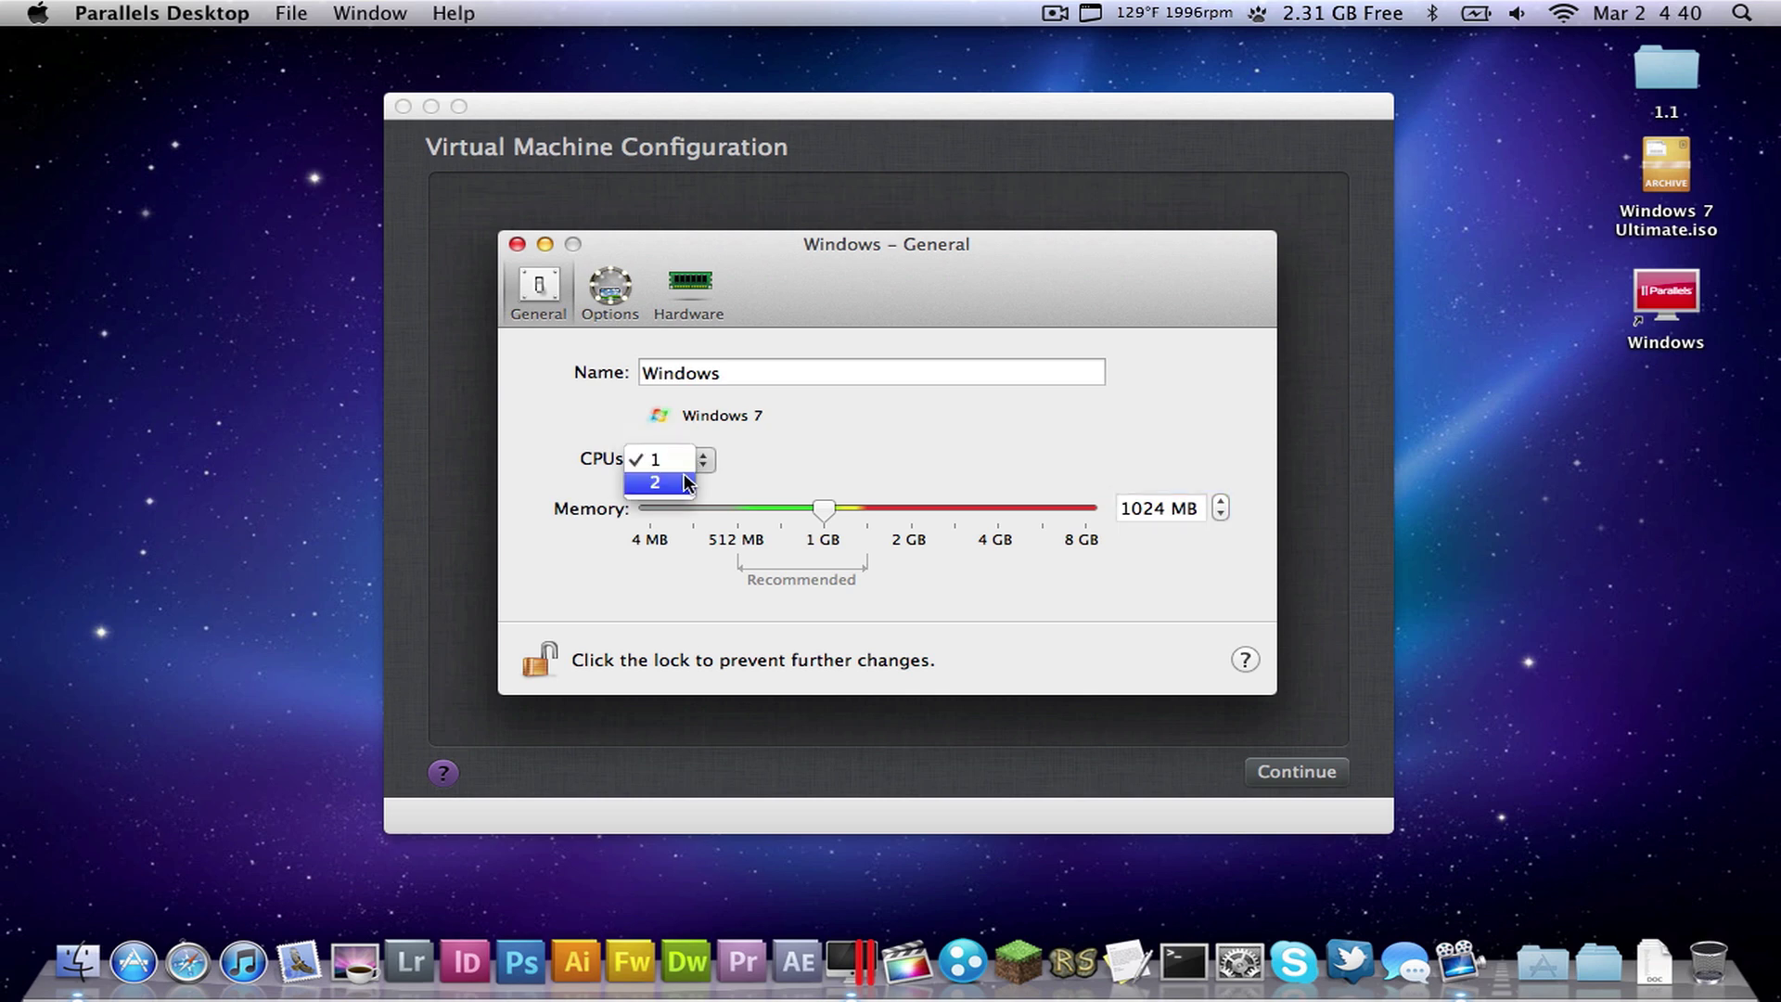
{"action": "left_click", "coordinate": [735, 463]}
{"action": "left_click", "coordinate": [716, 410]}
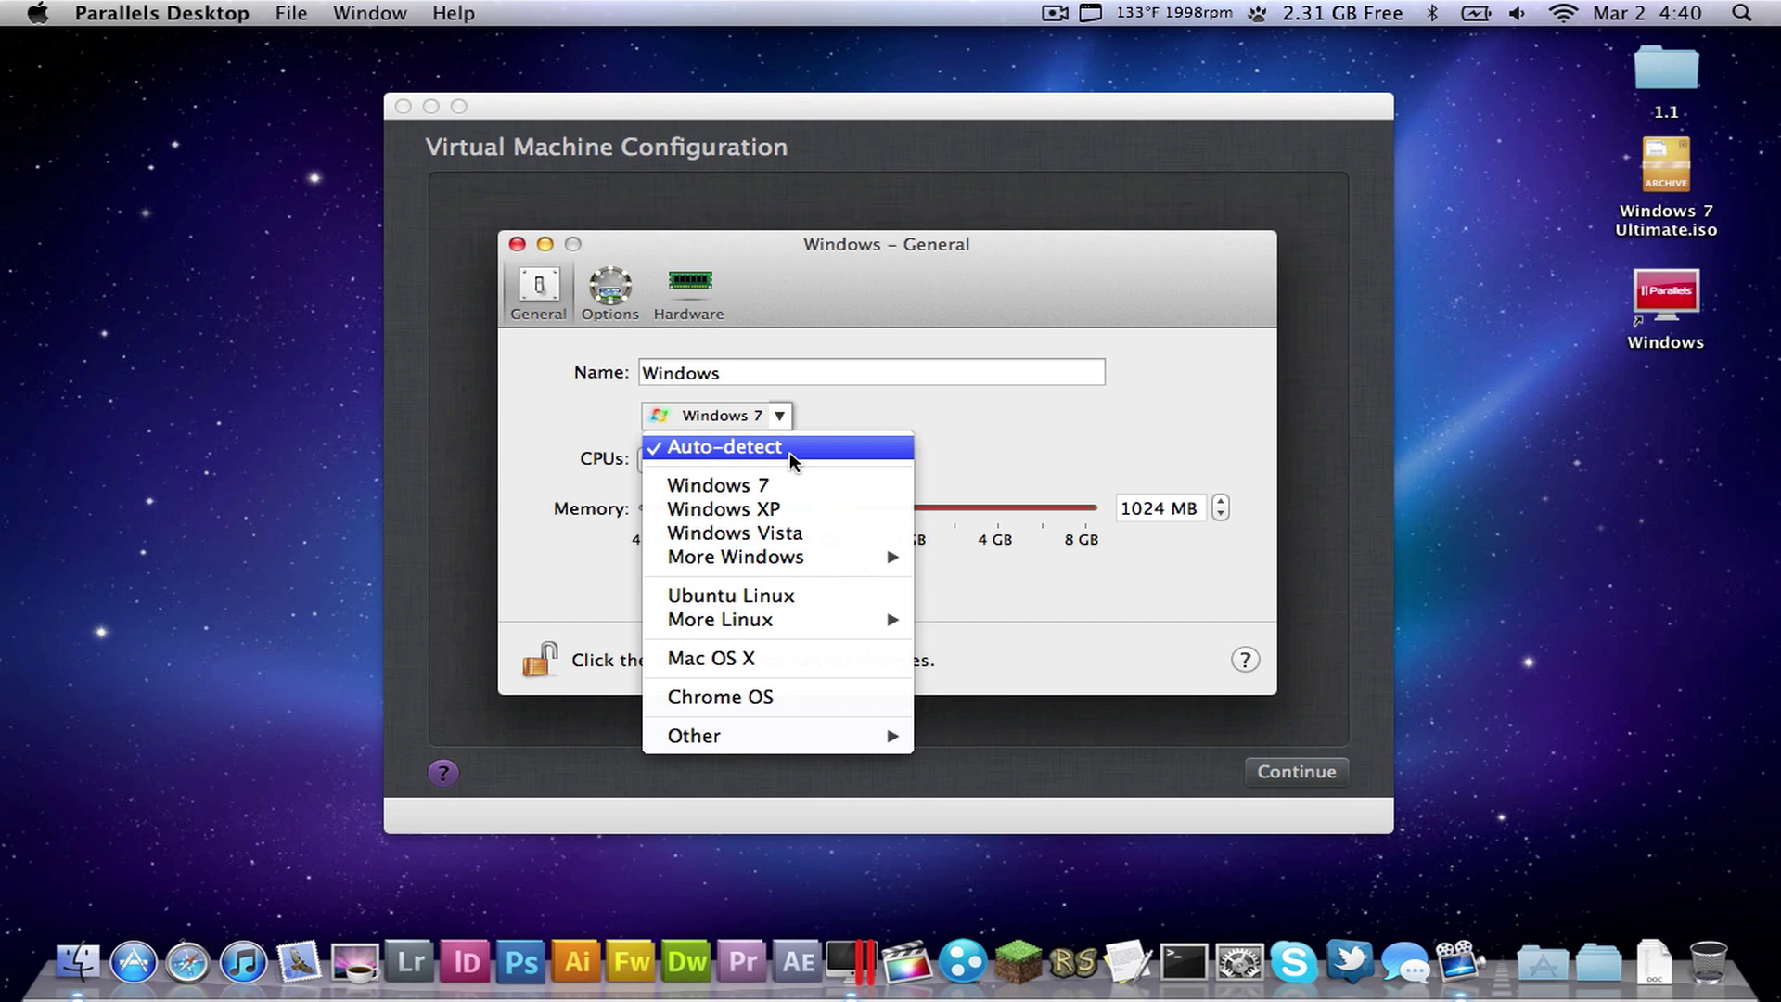
{"action": "left_click", "coordinate": [772, 425]}
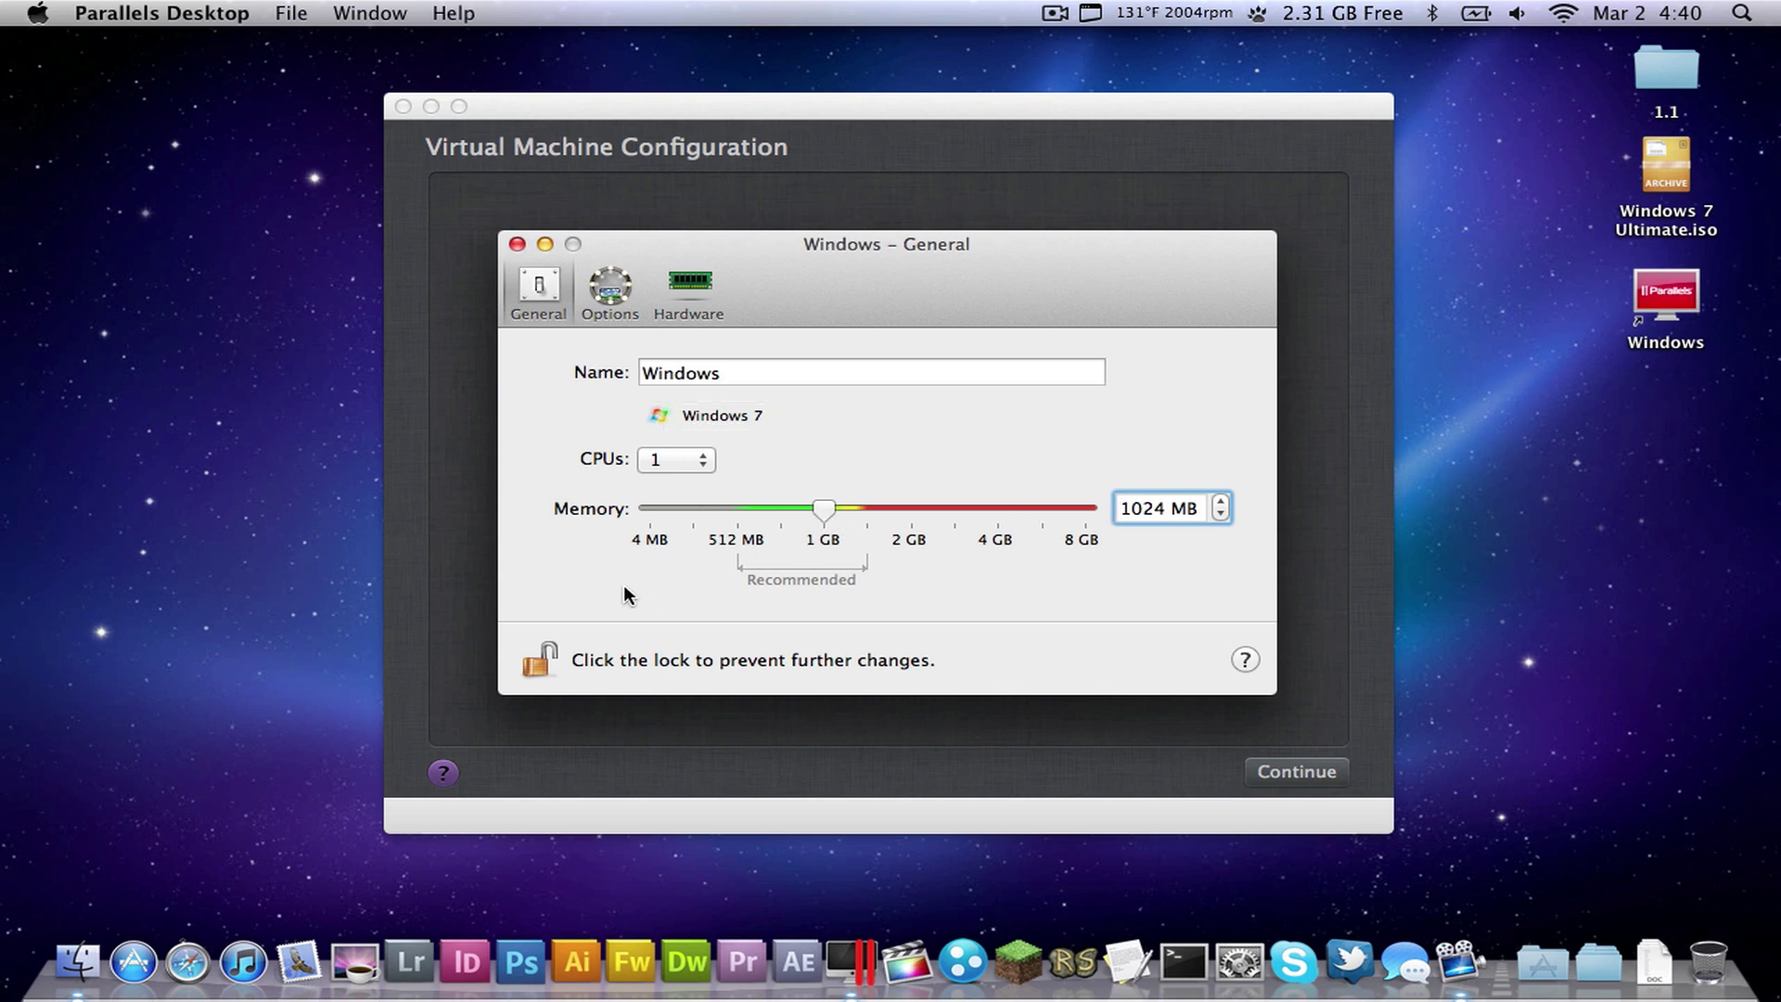
- Lock the settings, close the configuration, and start the Windows 7 virtual machine
{"action": "left_click", "coordinate": [547, 659]}
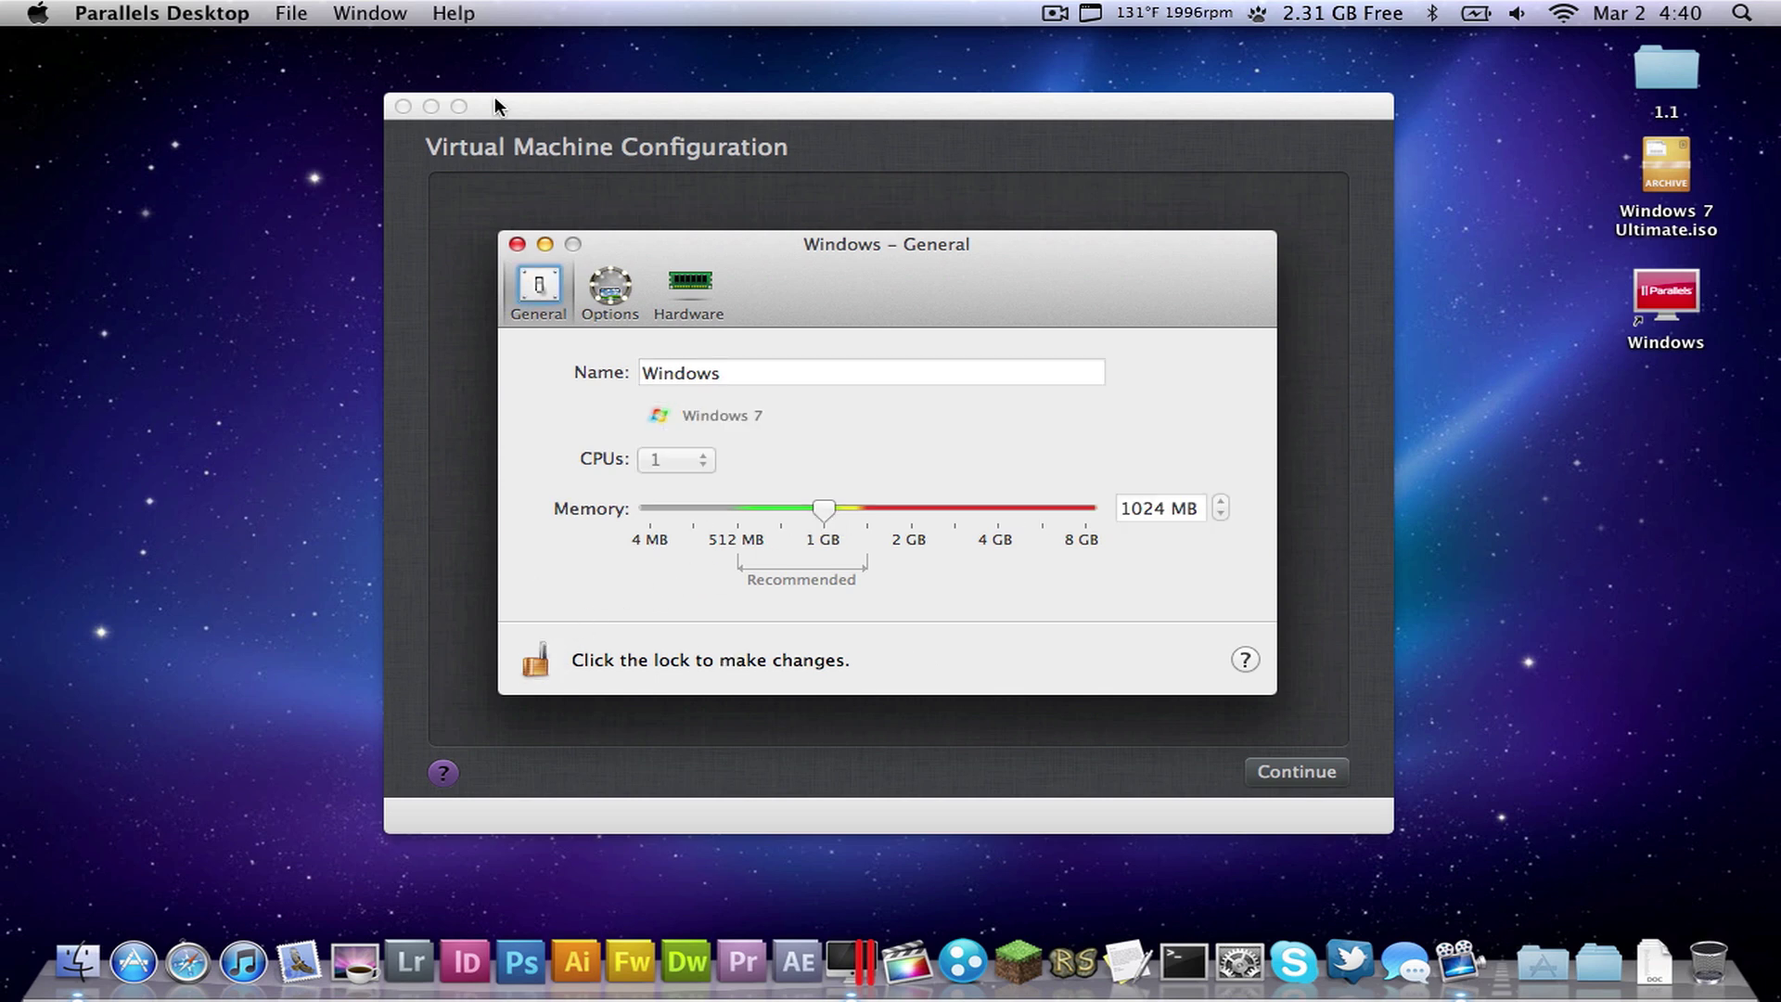
{"action": "left_click", "coordinate": [517, 244]}
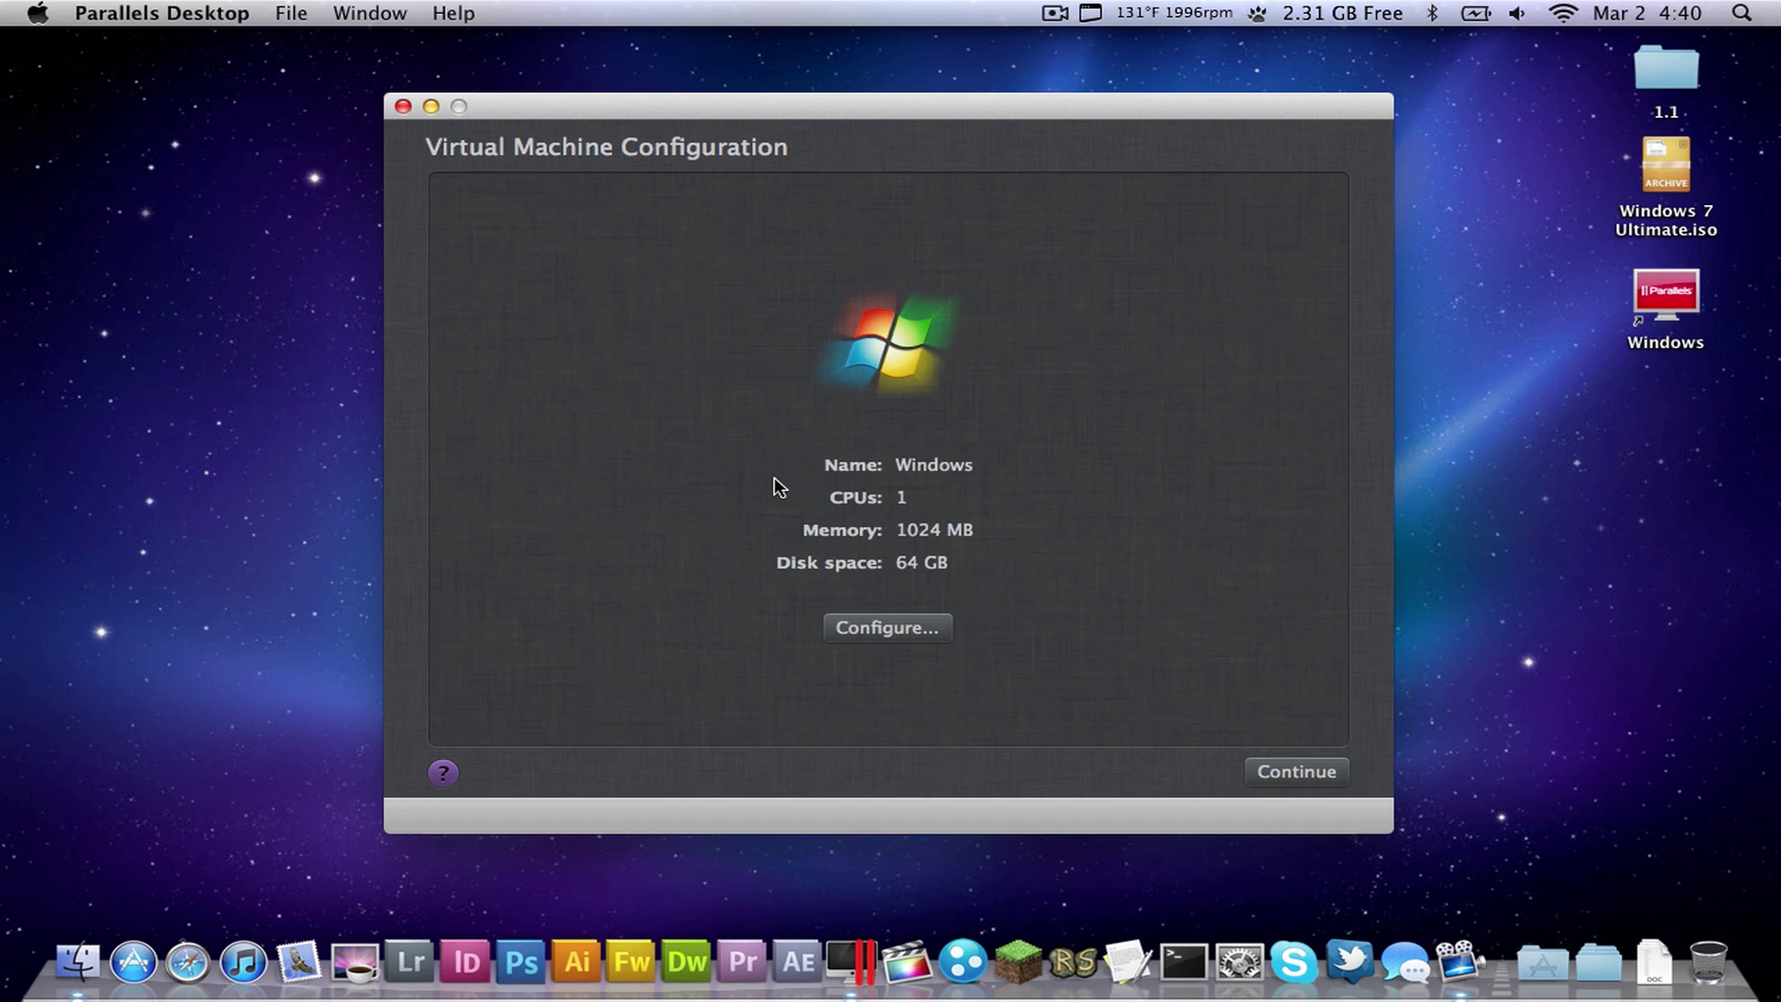
{"action": "left_click", "coordinate": [1295, 775]}
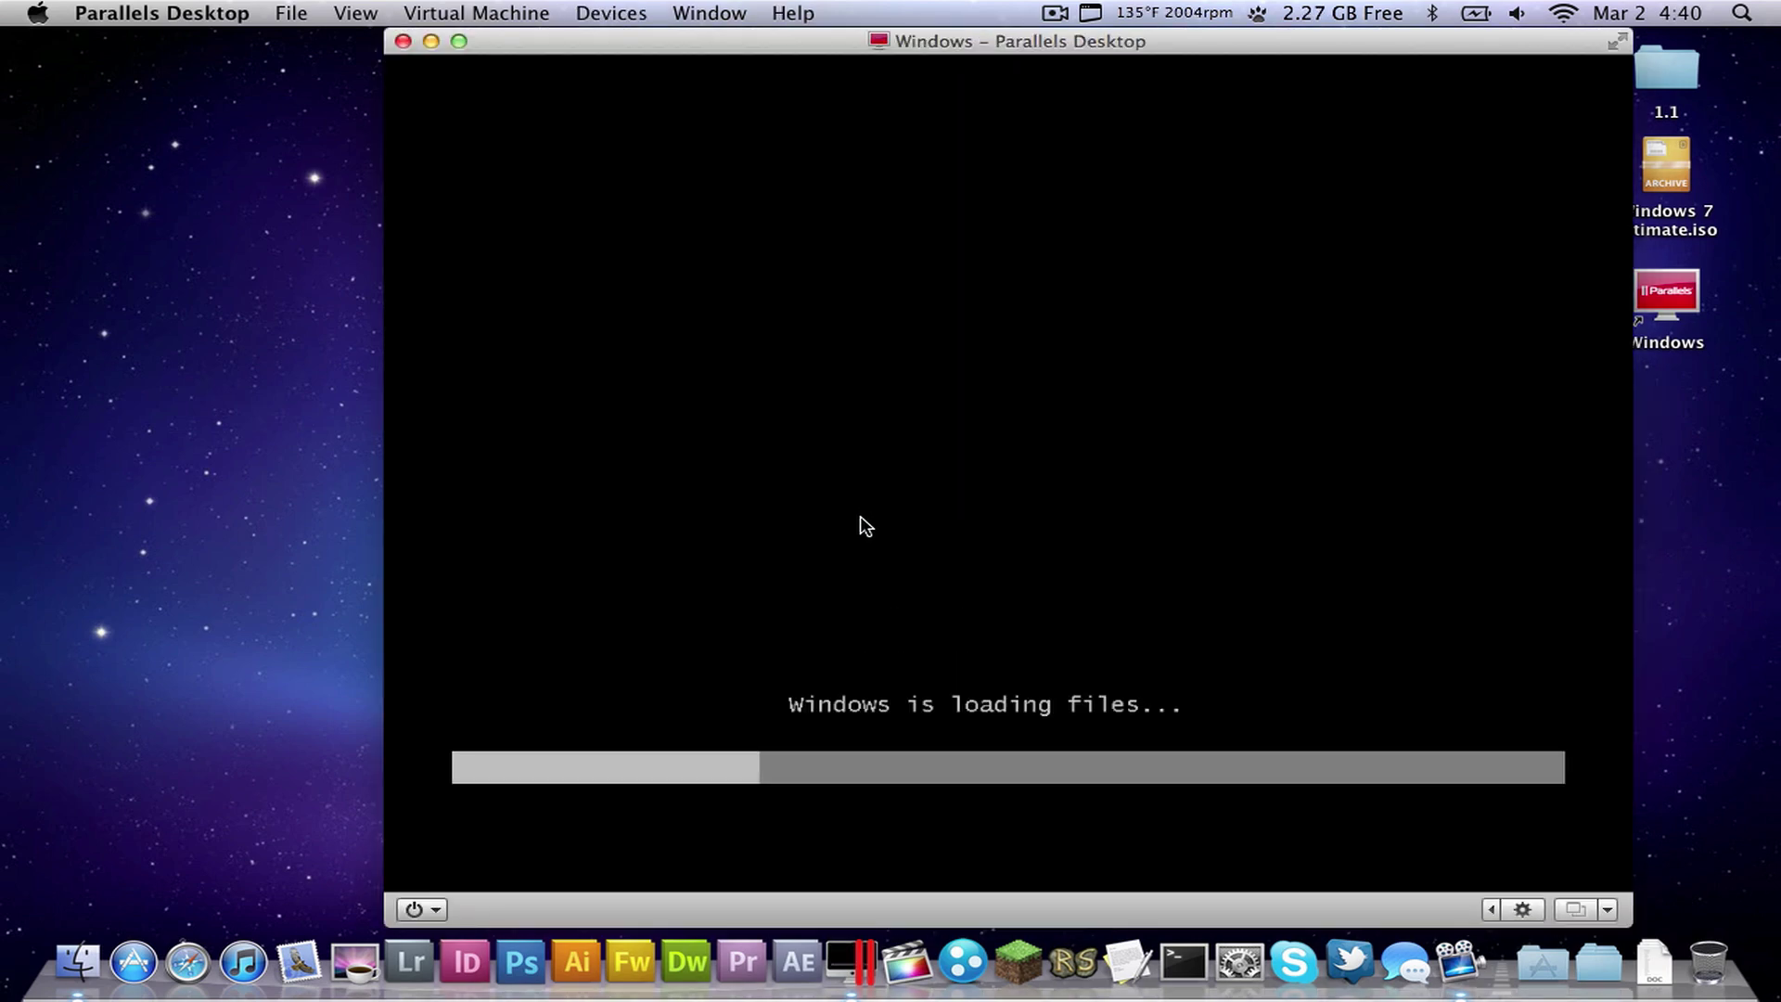
- Move the VM window left and Quick Look the Windows VM file on the desktop
{"action": "left_click_drag", "start_coordinate": [1050, 44], "coordinate": [725, 46]}
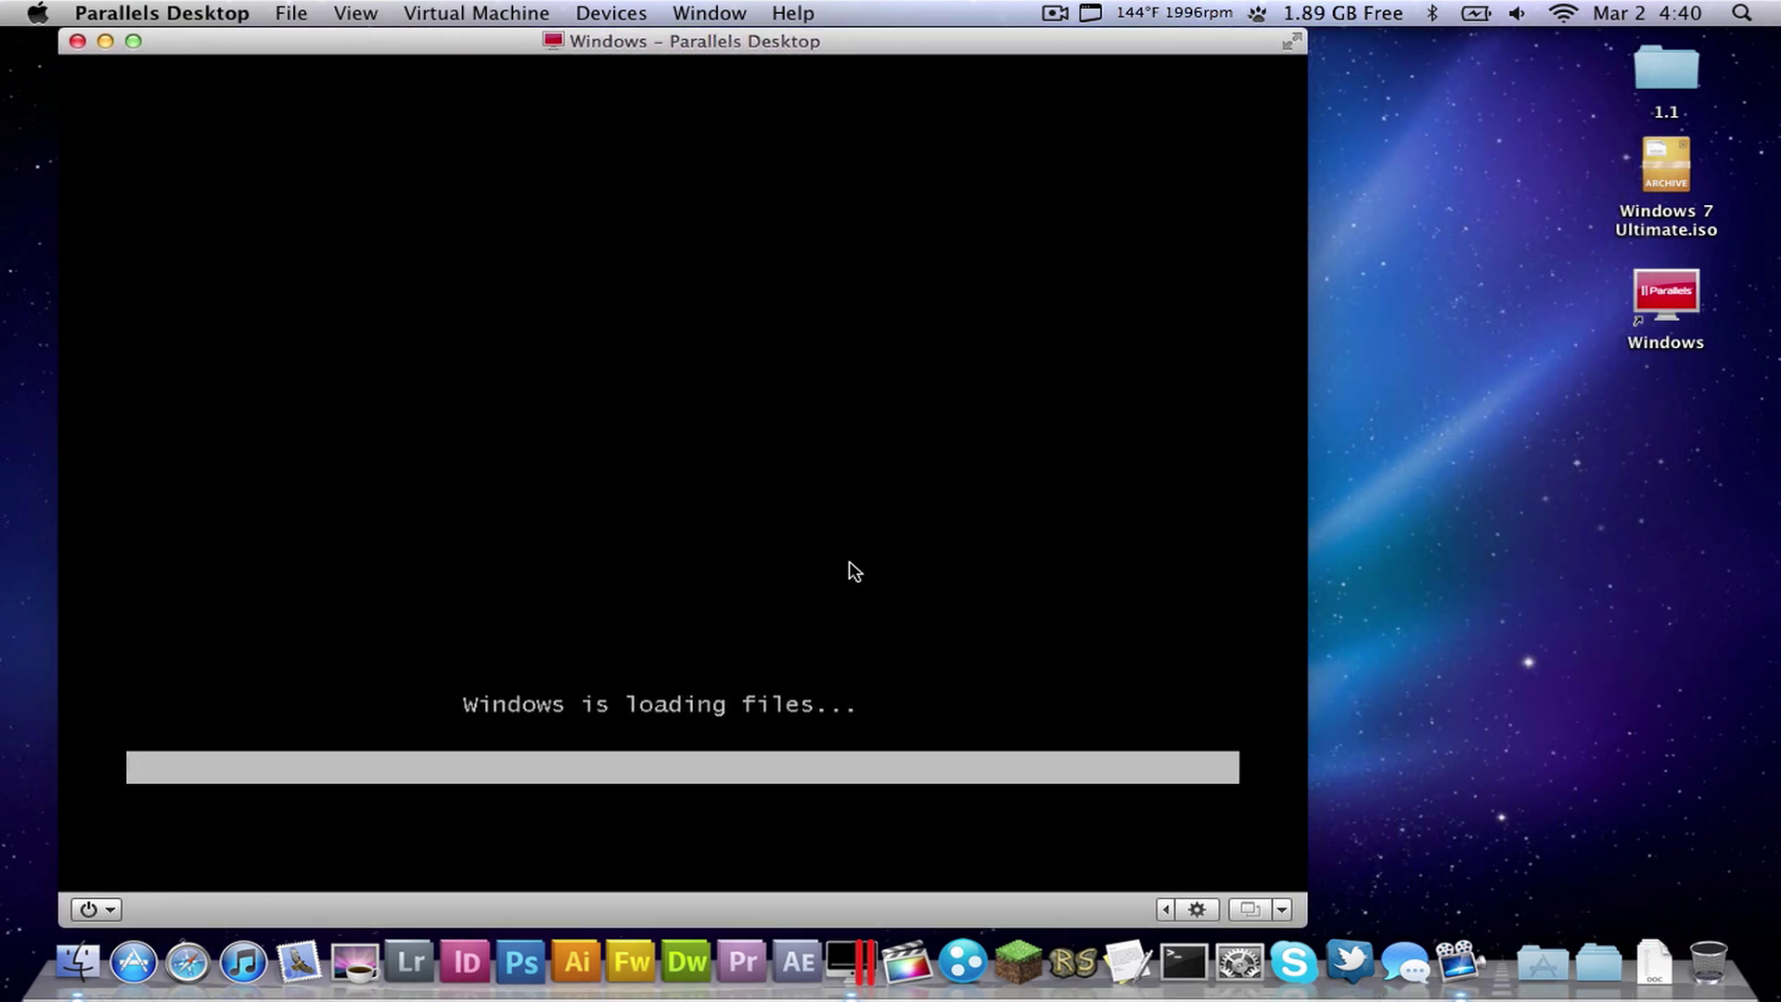
{"action": "left_click", "coordinate": [1655, 287]}
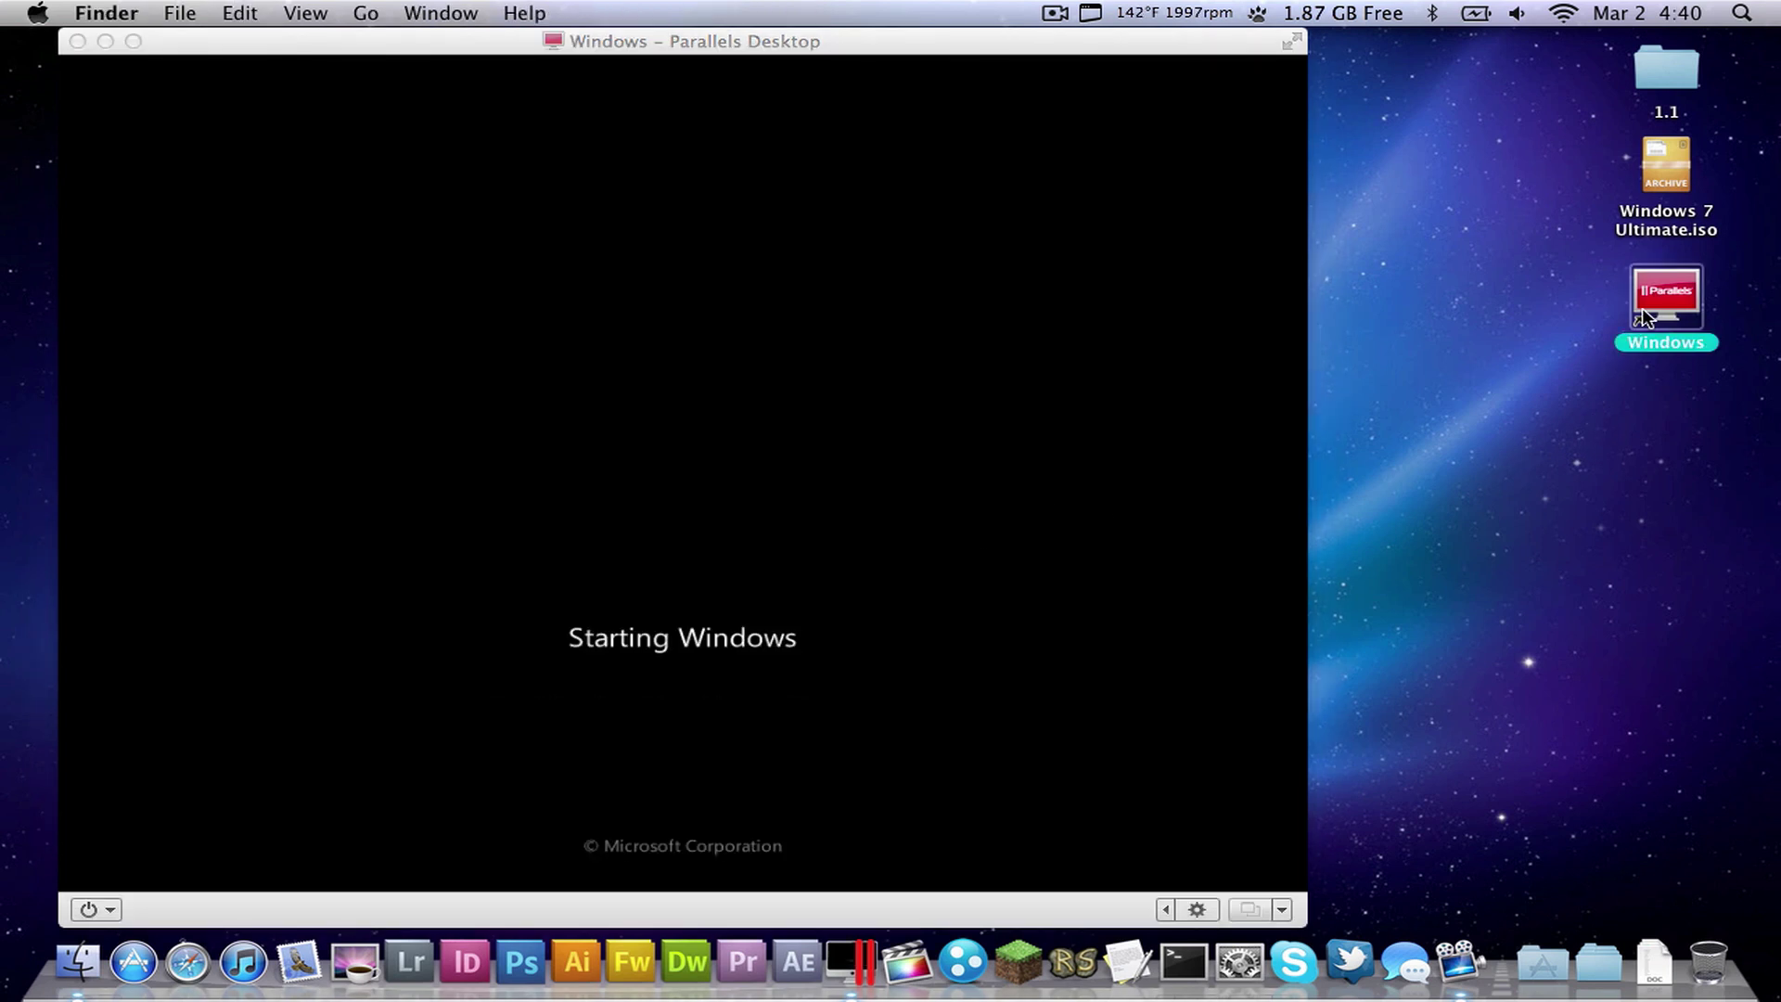
{"action": "key", "text": "space"}
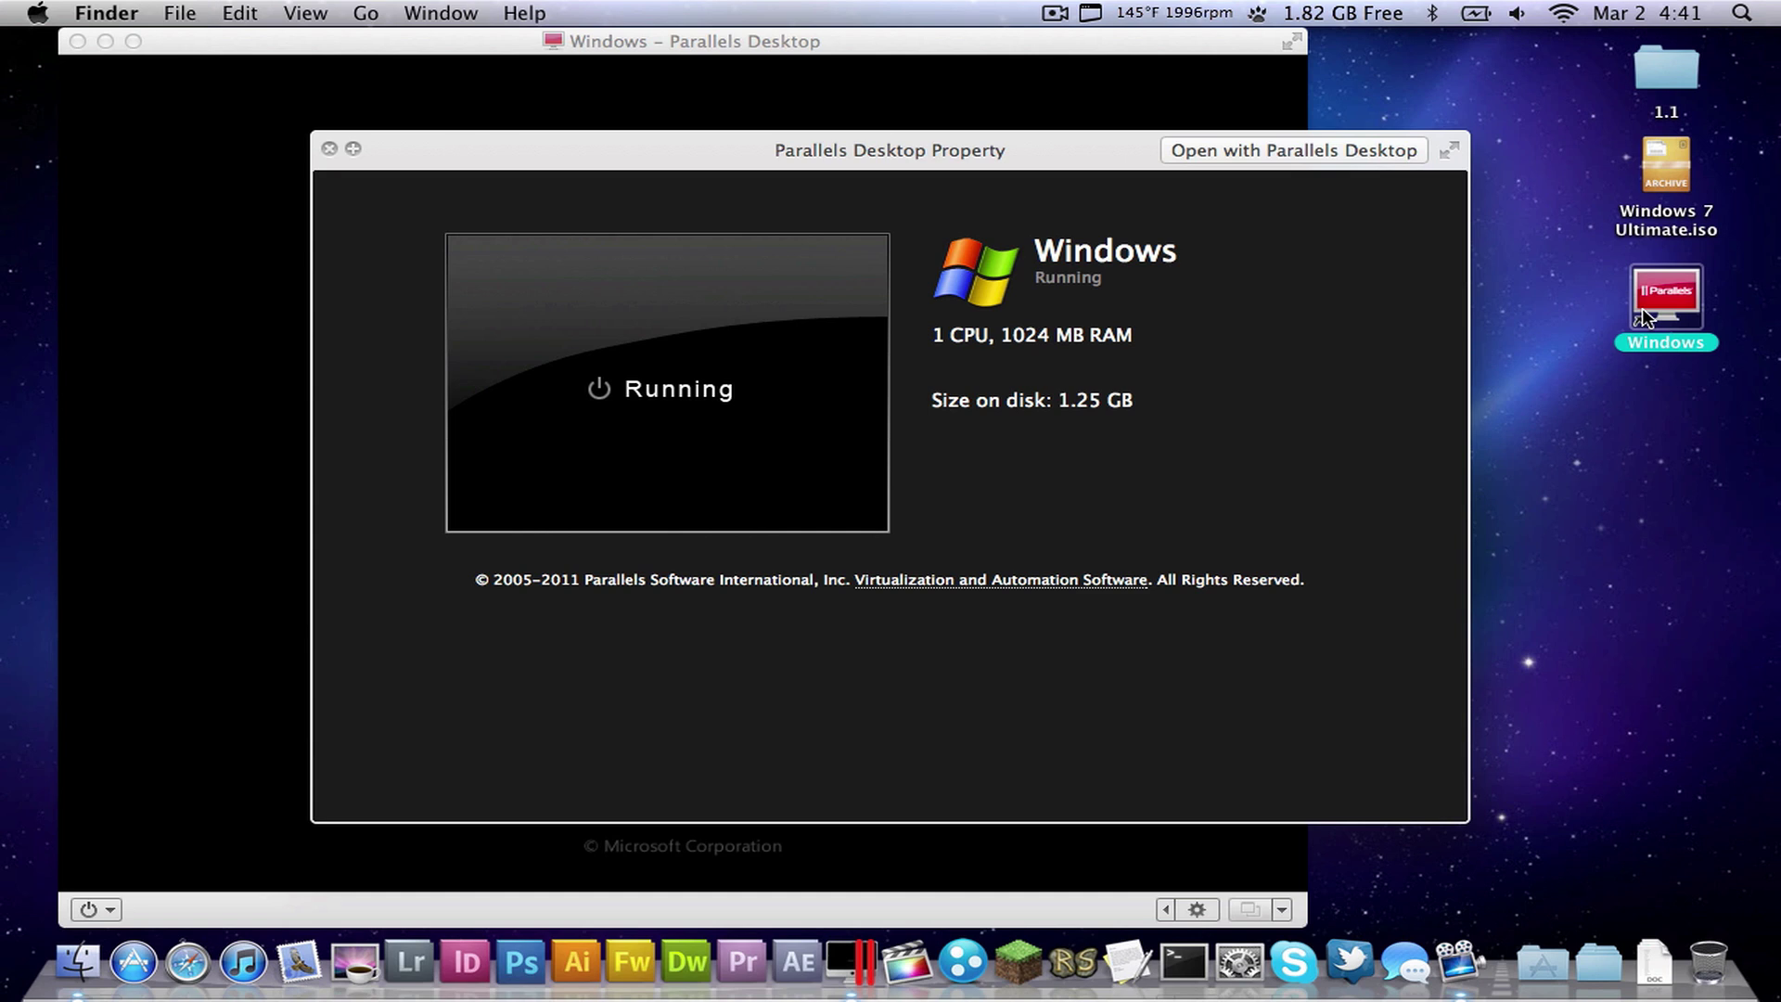
{"action": "key", "text": "space"}
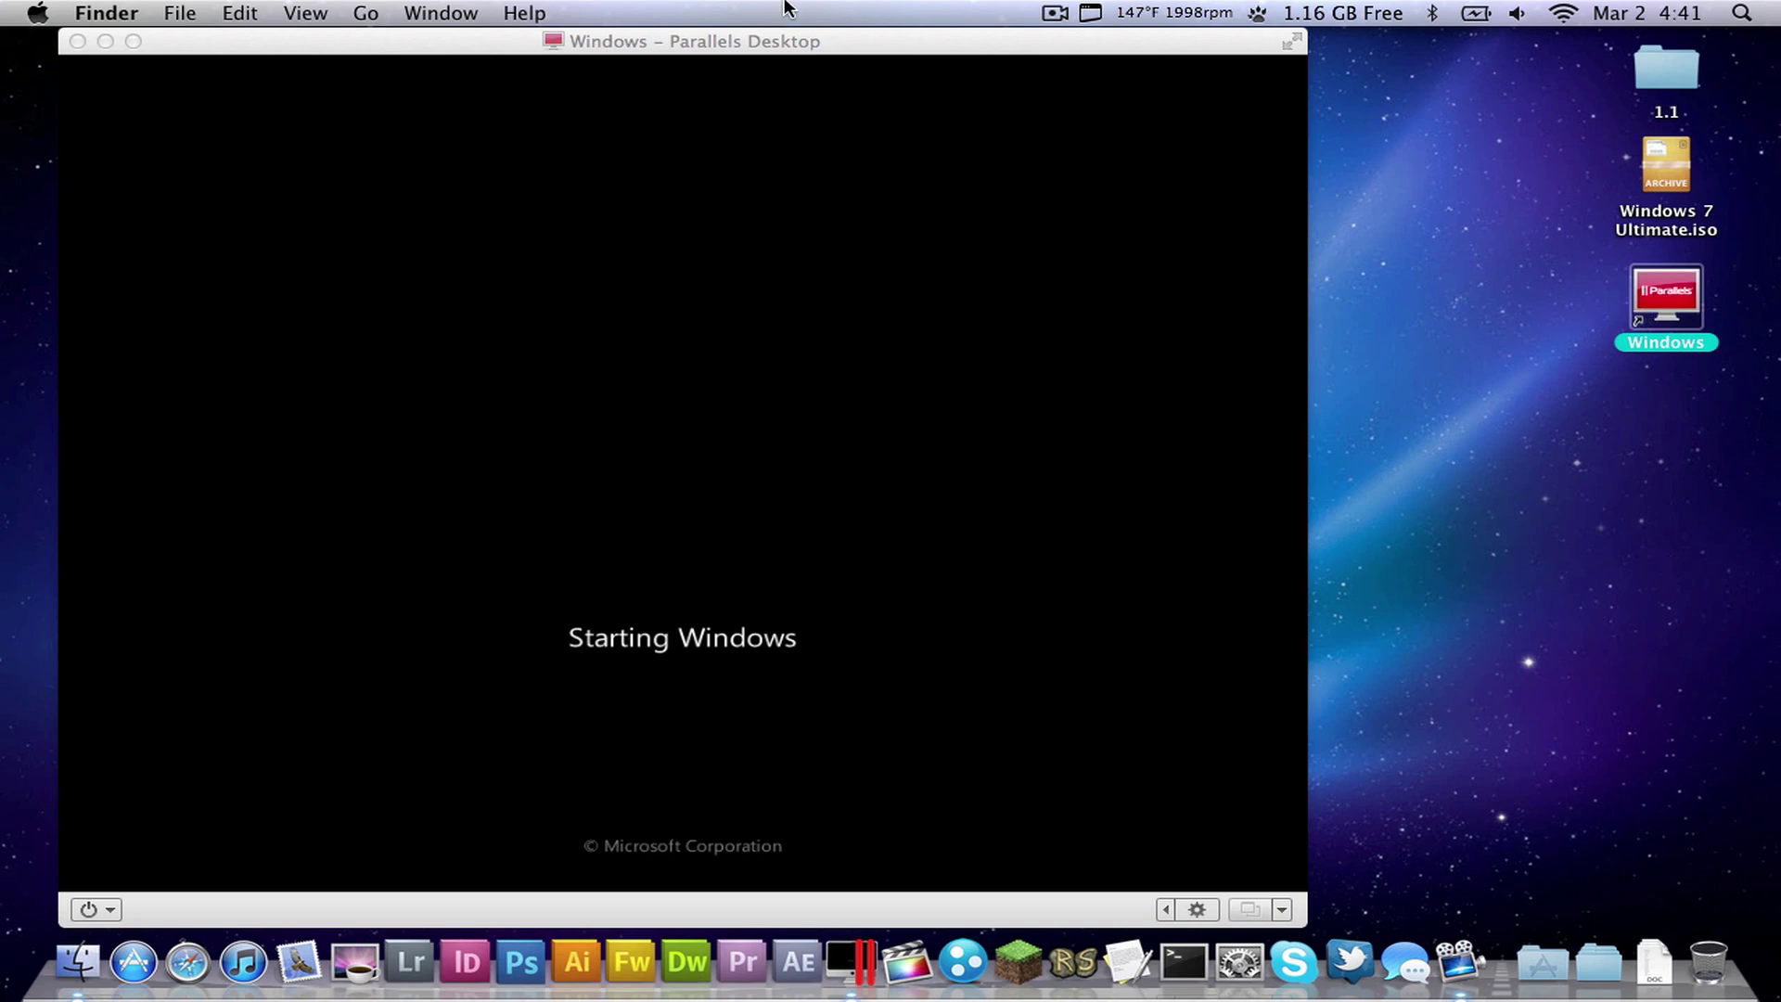
- Return to the VM window and give Windows mouse and keyboard control
{"action": "left_click", "coordinate": [620, 42]}
{"action": "left_click", "coordinate": [625, 634]}
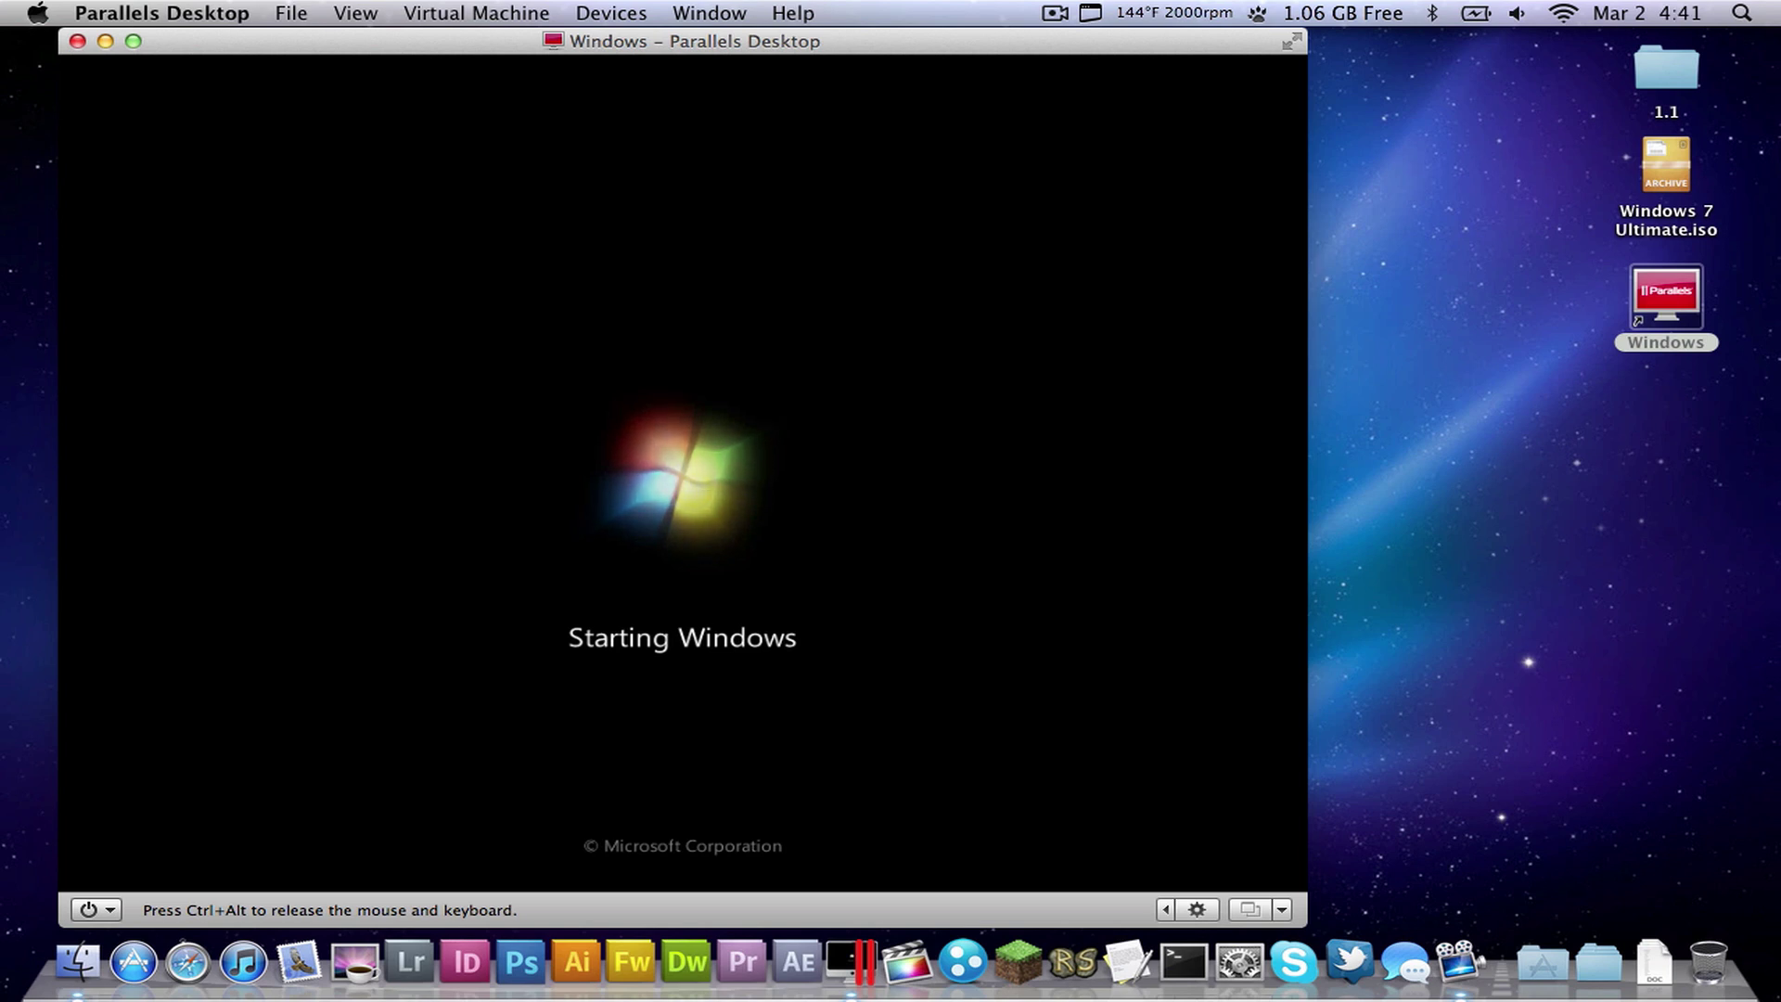
{"action": "key", "text": "ctrl+alt"}
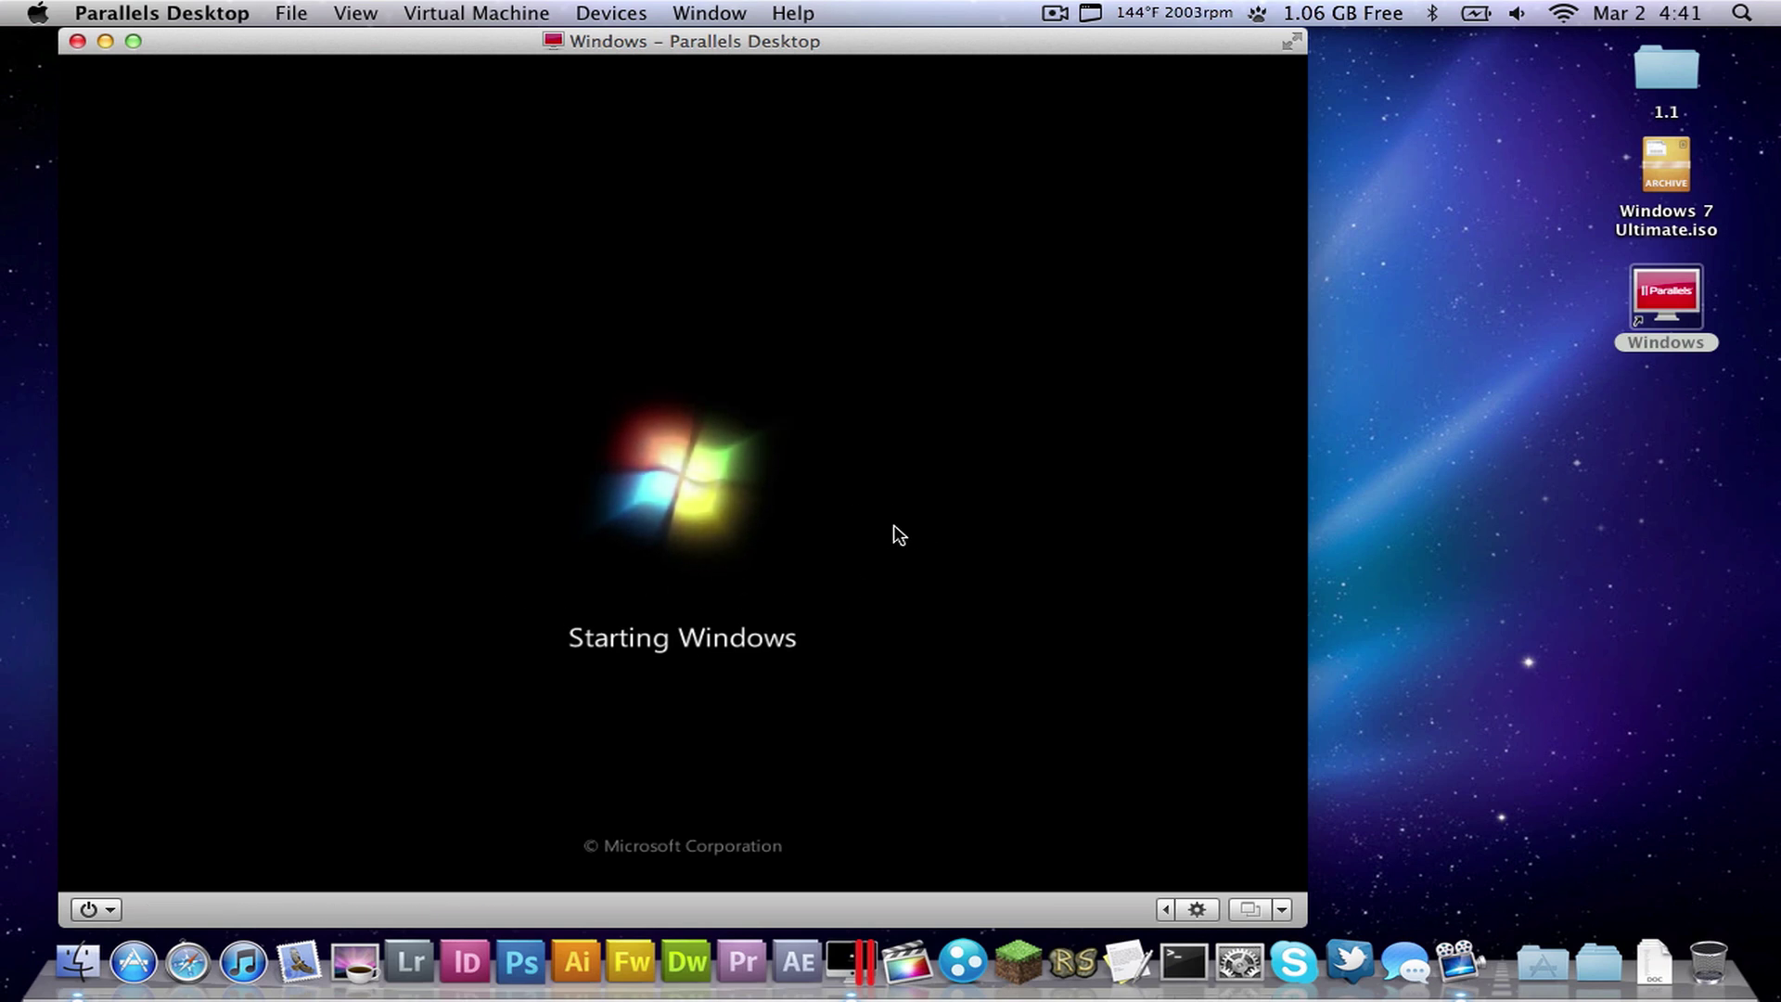
{"action": "left_click", "coordinate": [894, 527]}
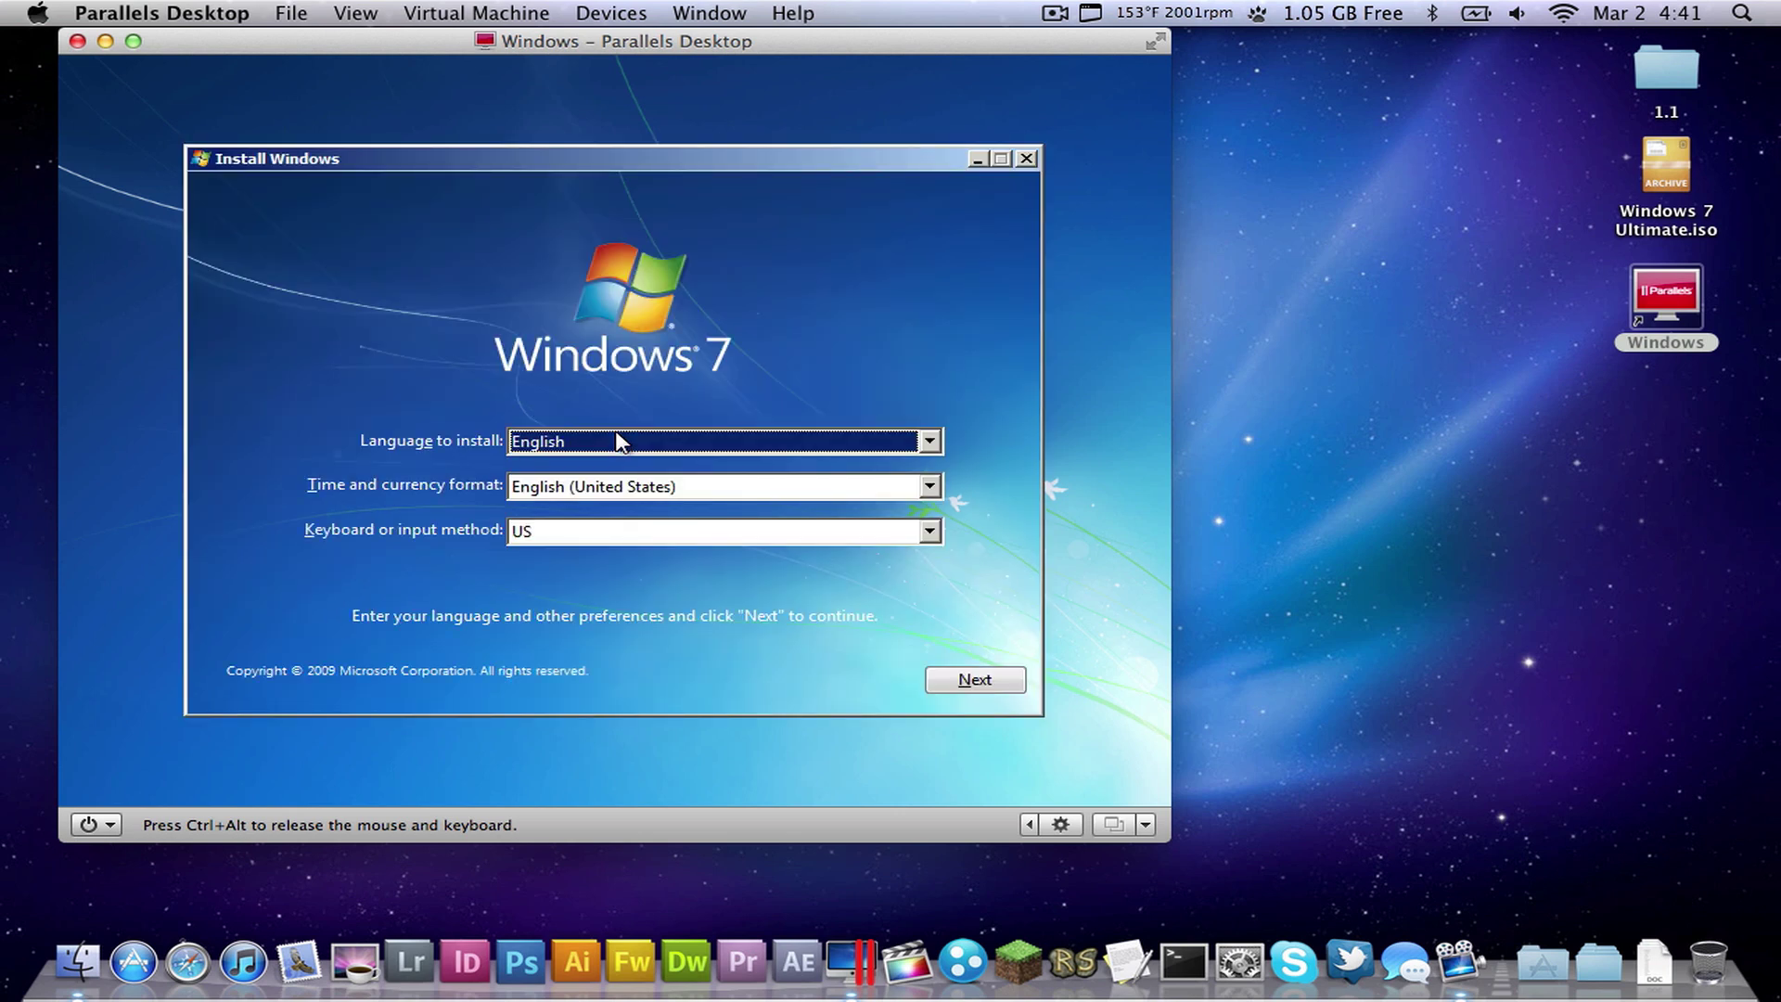
- Keep English, English (United States) format and US keyboard, then choose Install now
{"action": "left_click", "coordinate": [929, 442]}
{"action": "left_click", "coordinate": [930, 443]}
{"action": "left_click", "coordinate": [928, 487]}
{"action": "left_click", "coordinate": [929, 487]}
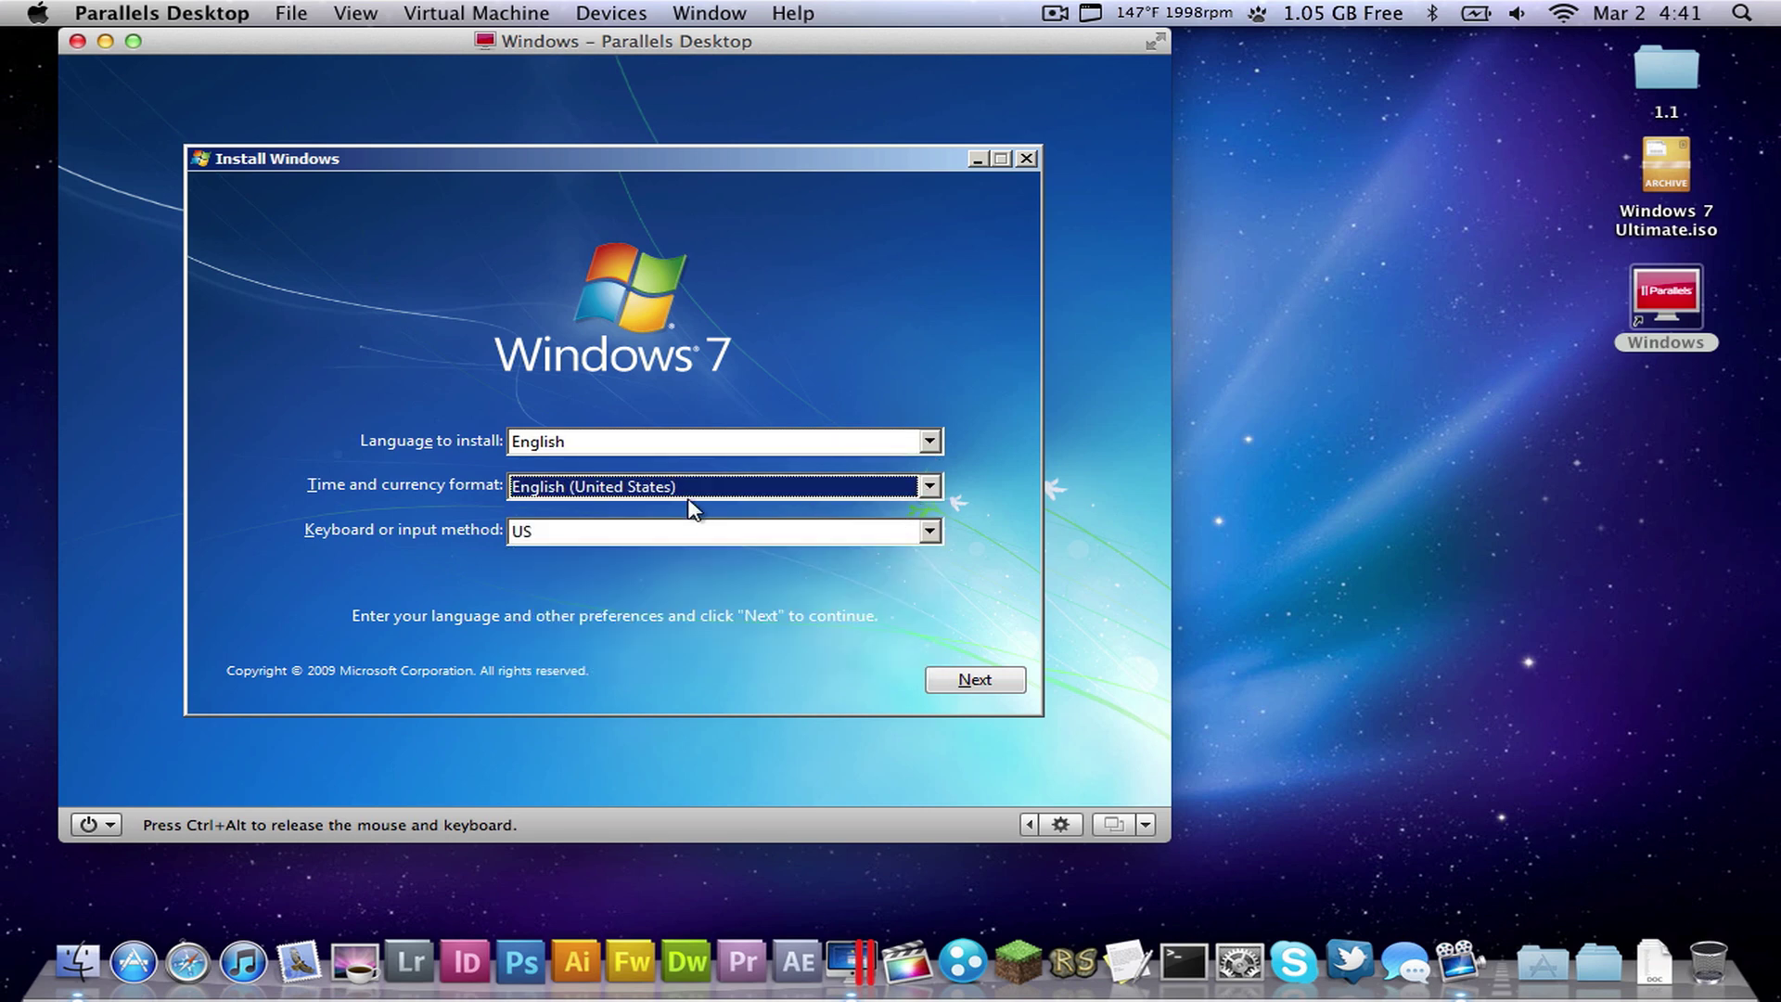
{"action": "left_click", "coordinate": [944, 682]}
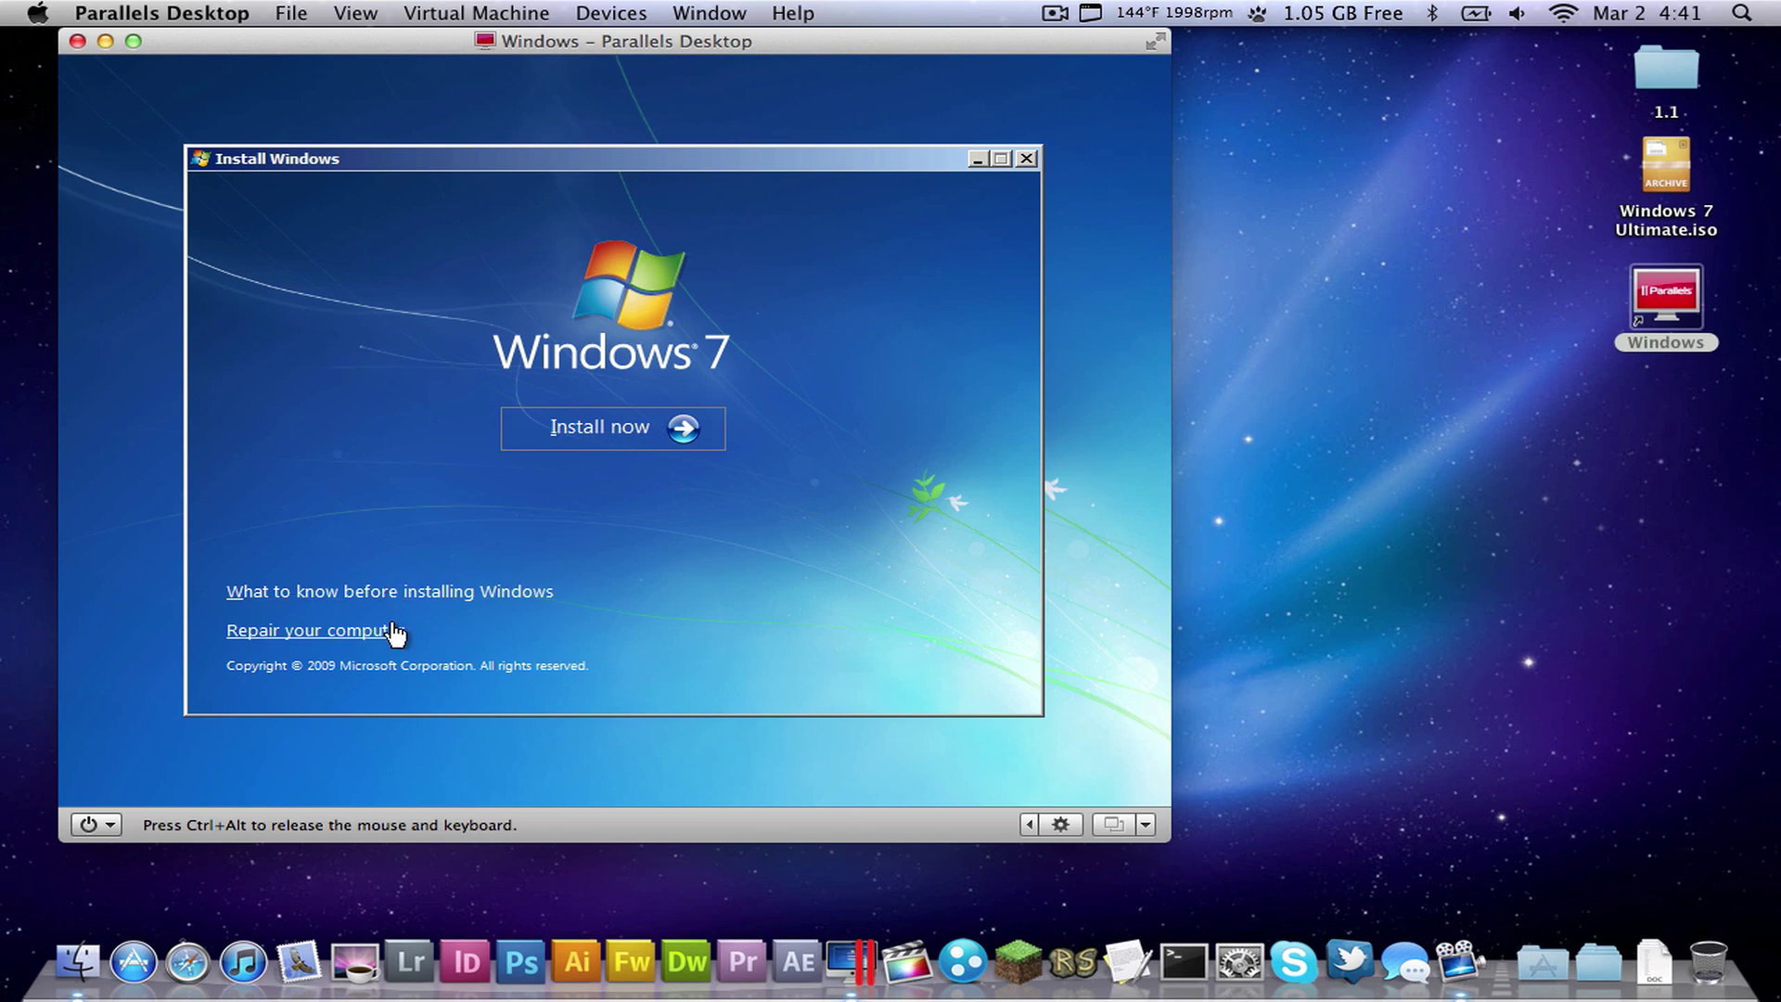
{"action": "left_click", "coordinate": [674, 448]}
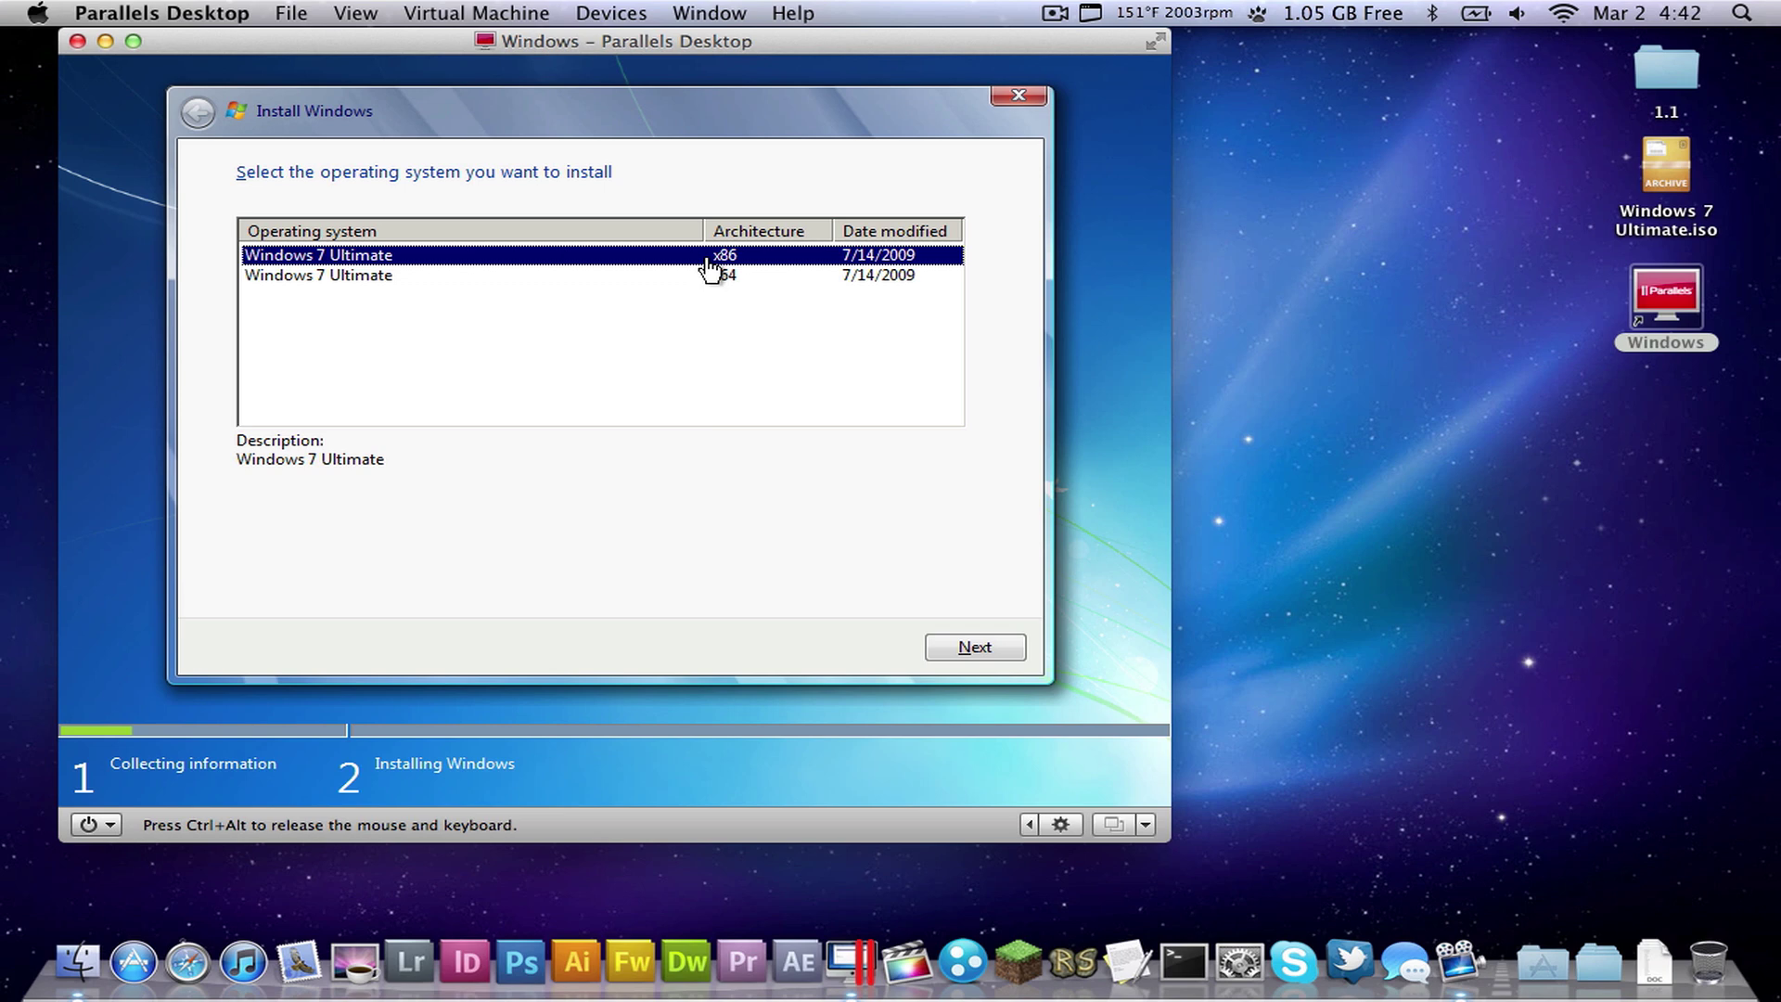
- Select the x86 Windows 7 Ultimate edition and accept the license terms
{"action": "left_click", "coordinate": [306, 282]}
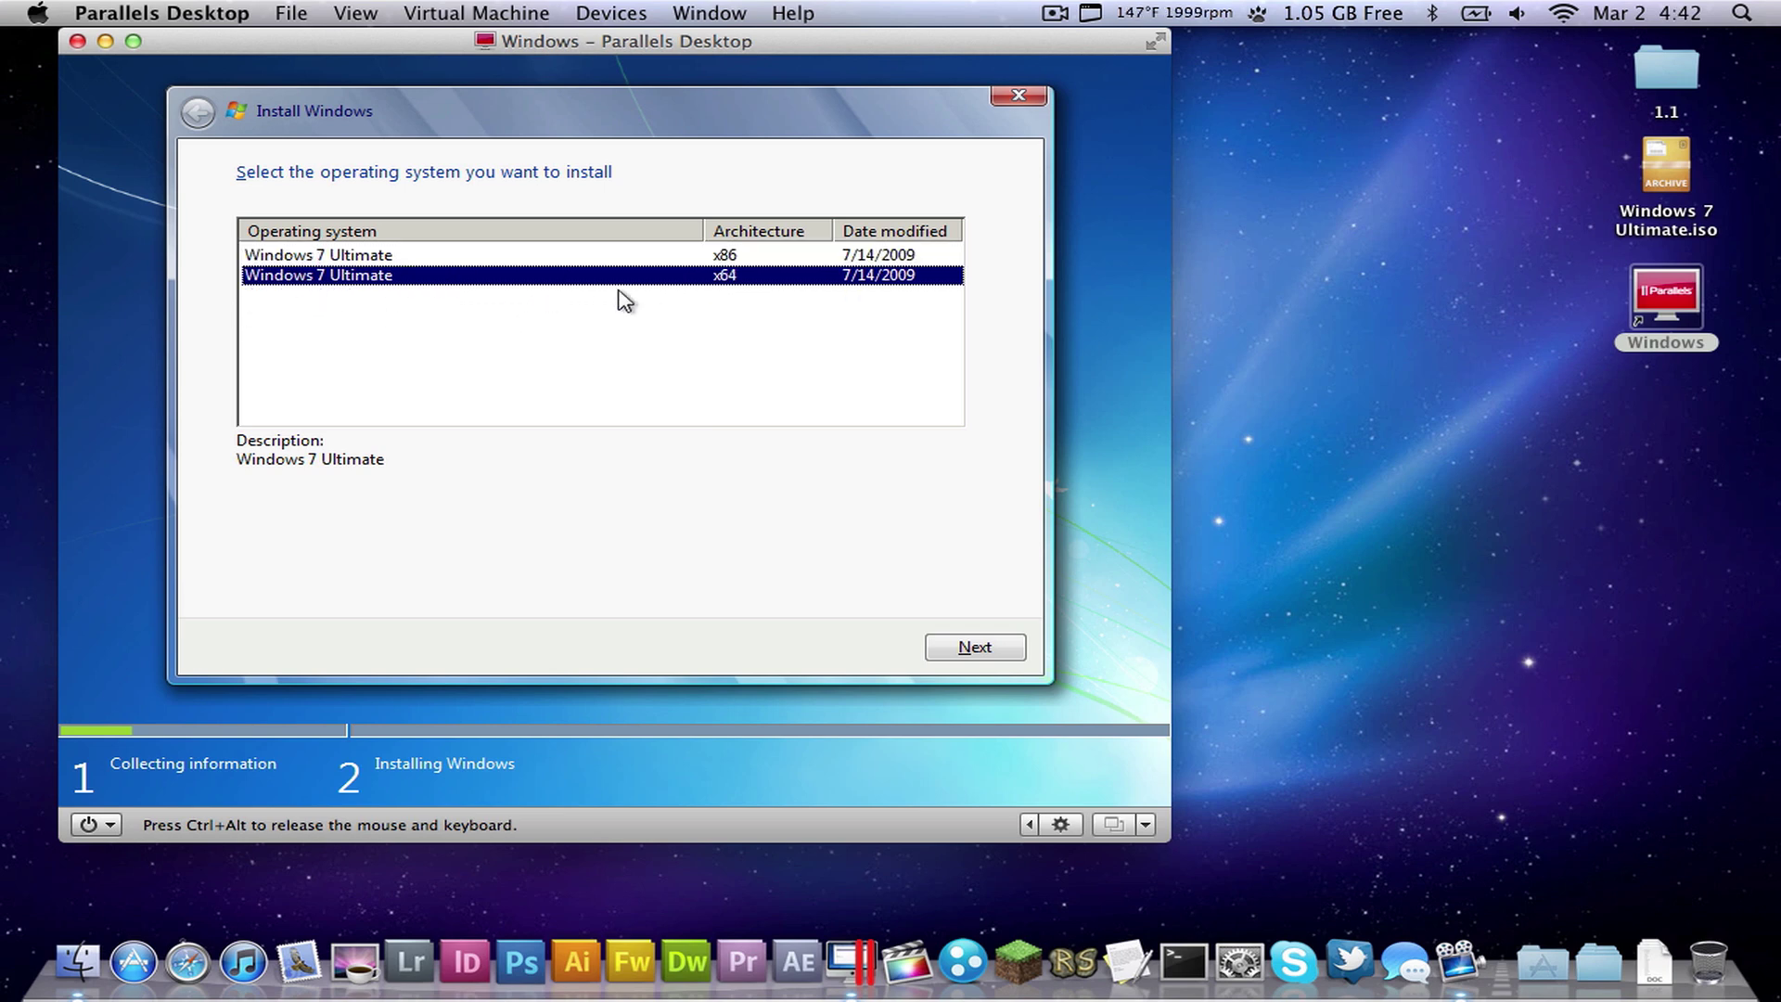
{"action": "left_click", "coordinate": [722, 256]}
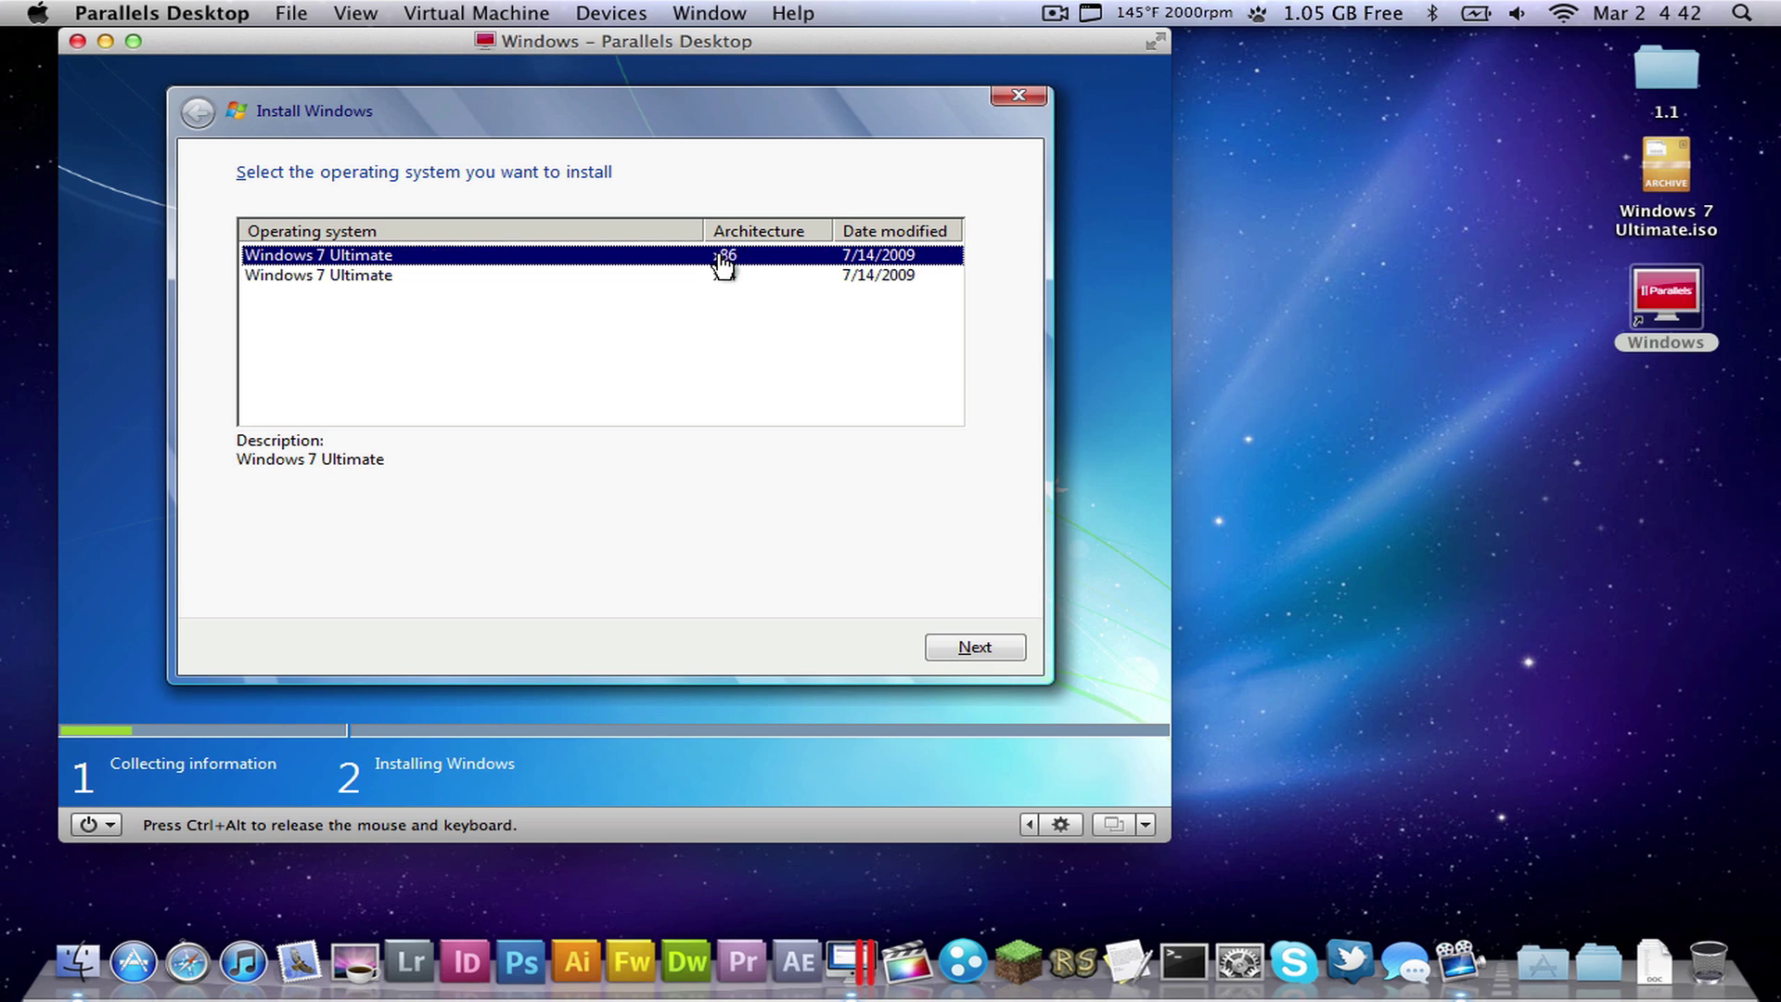
{"action": "left_click", "coordinate": [378, 274]}
{"action": "left_click", "coordinate": [379, 258]}
{"action": "left_click", "coordinate": [974, 649]}
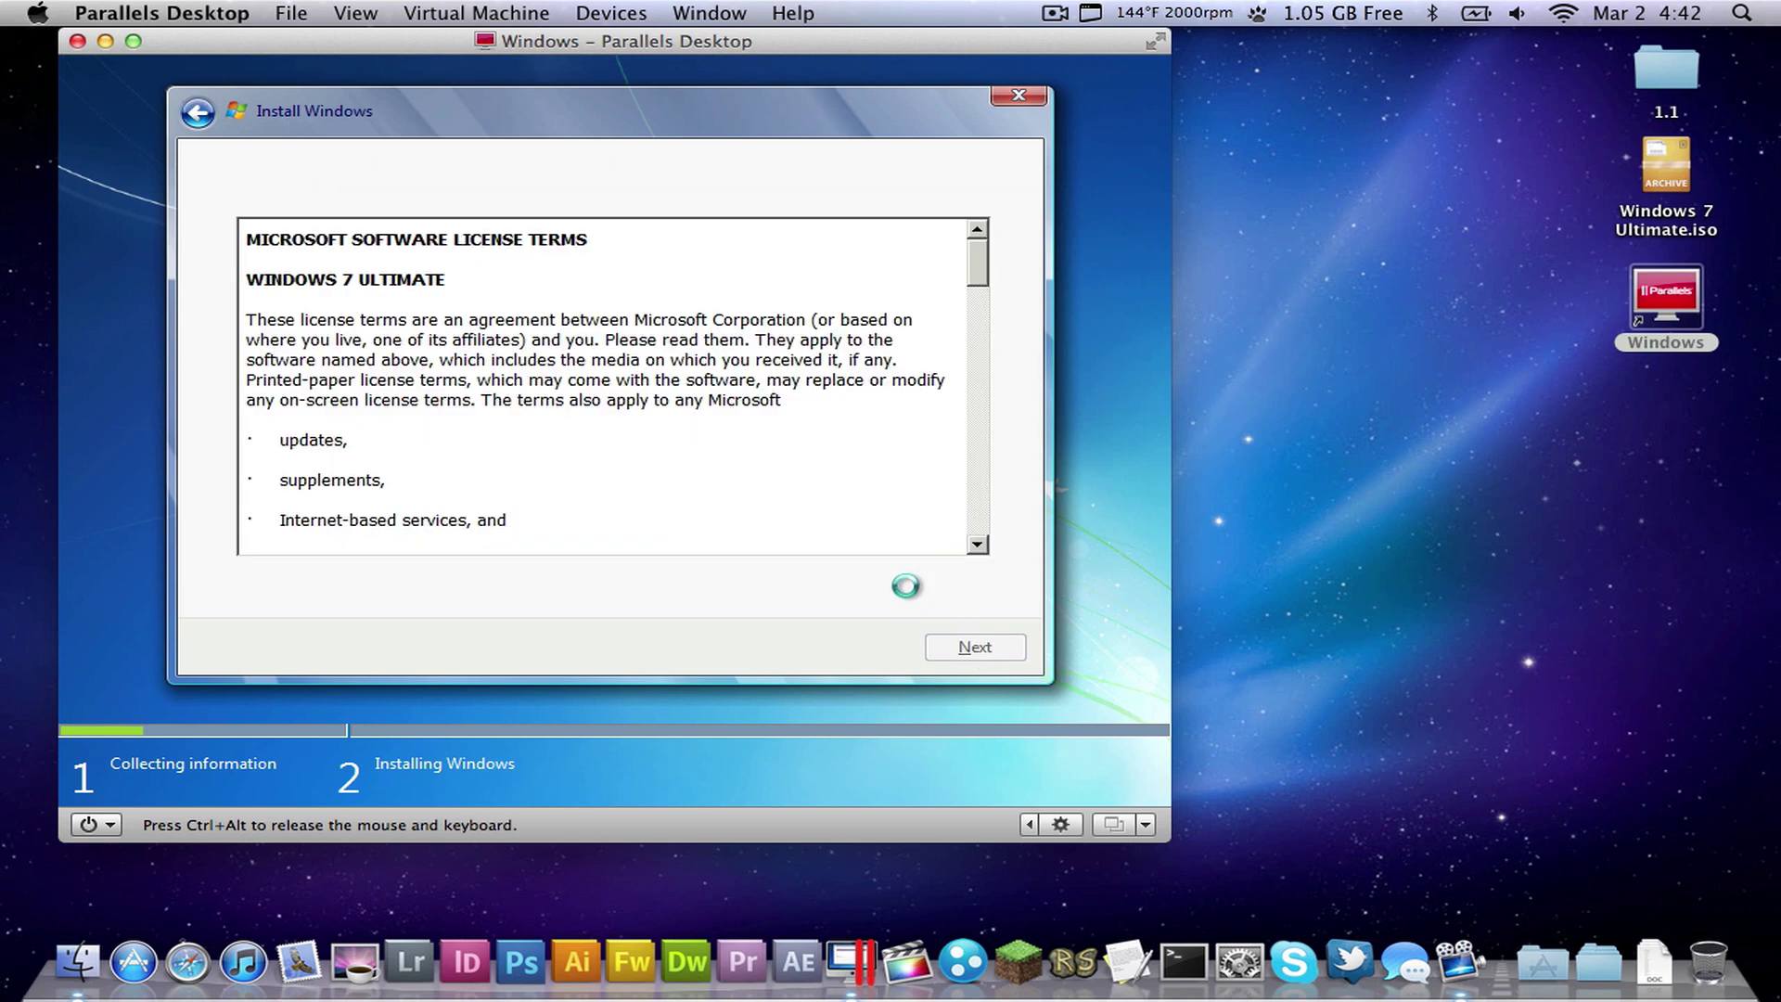
{"action": "left_click", "coordinate": [414, 588]}
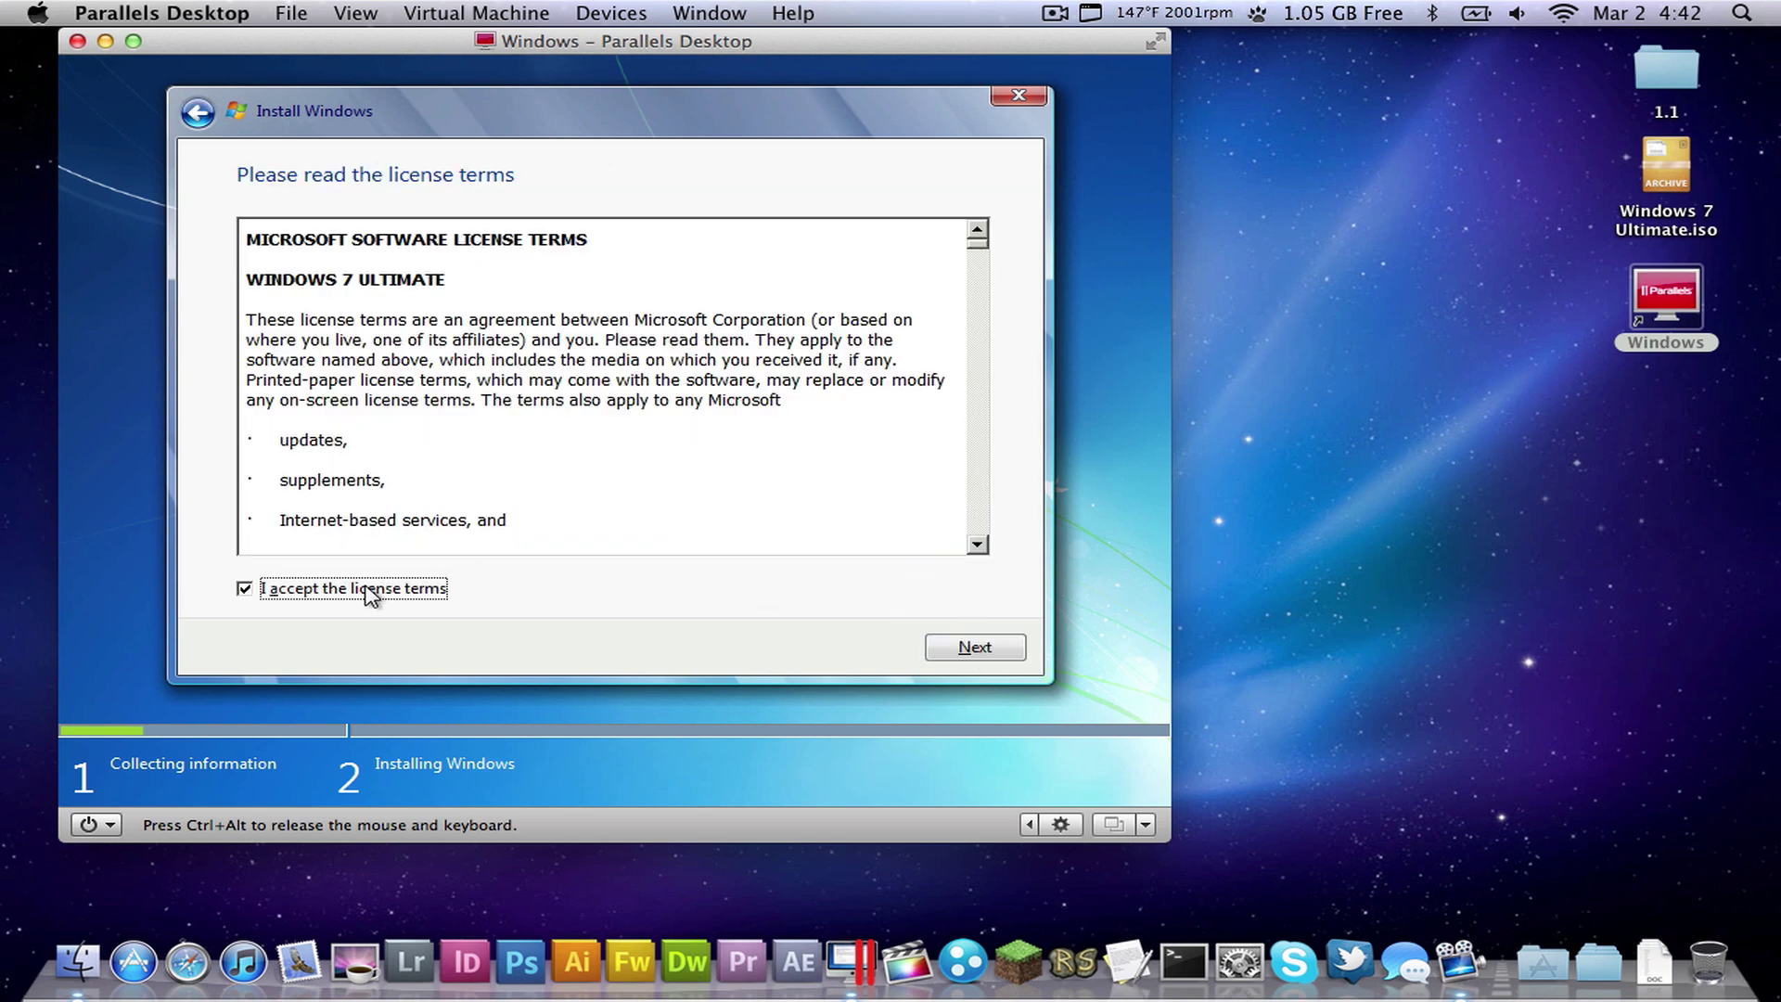
{"action": "left_click", "coordinate": [955, 649]}
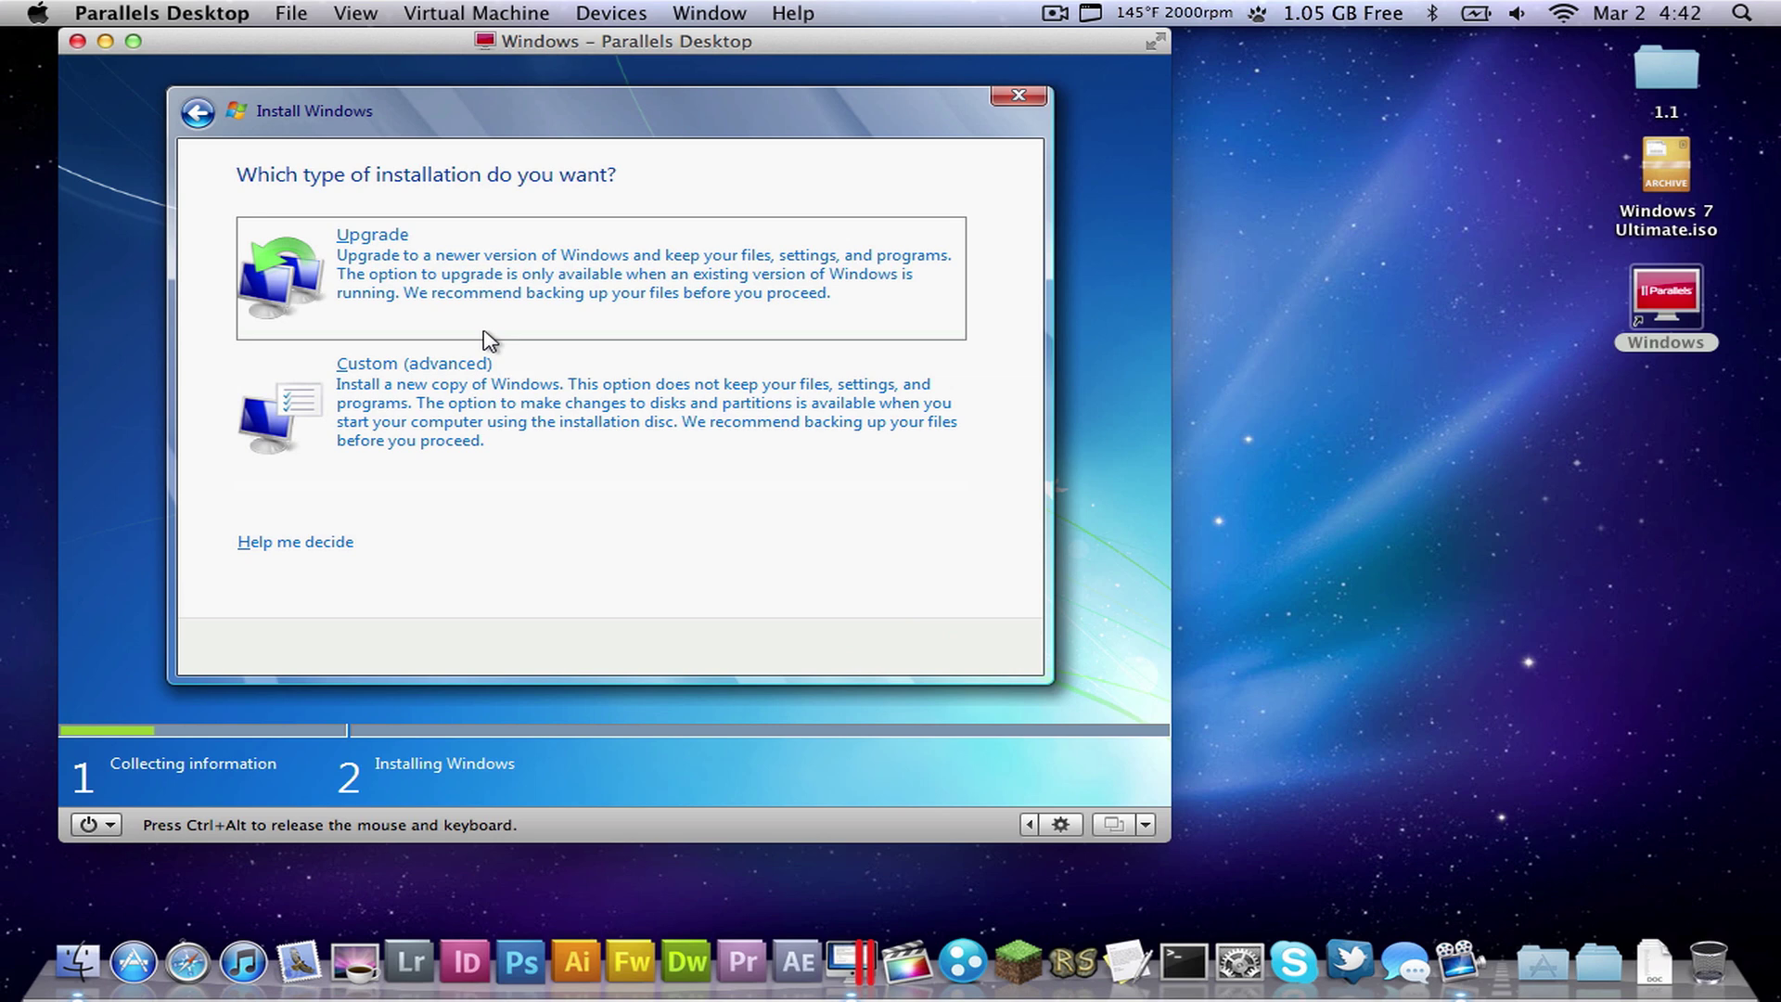
- Choose a Custom install and create a 65536 MB partition, allowing extra system partitions
{"action": "left_click", "coordinate": [551, 423]}
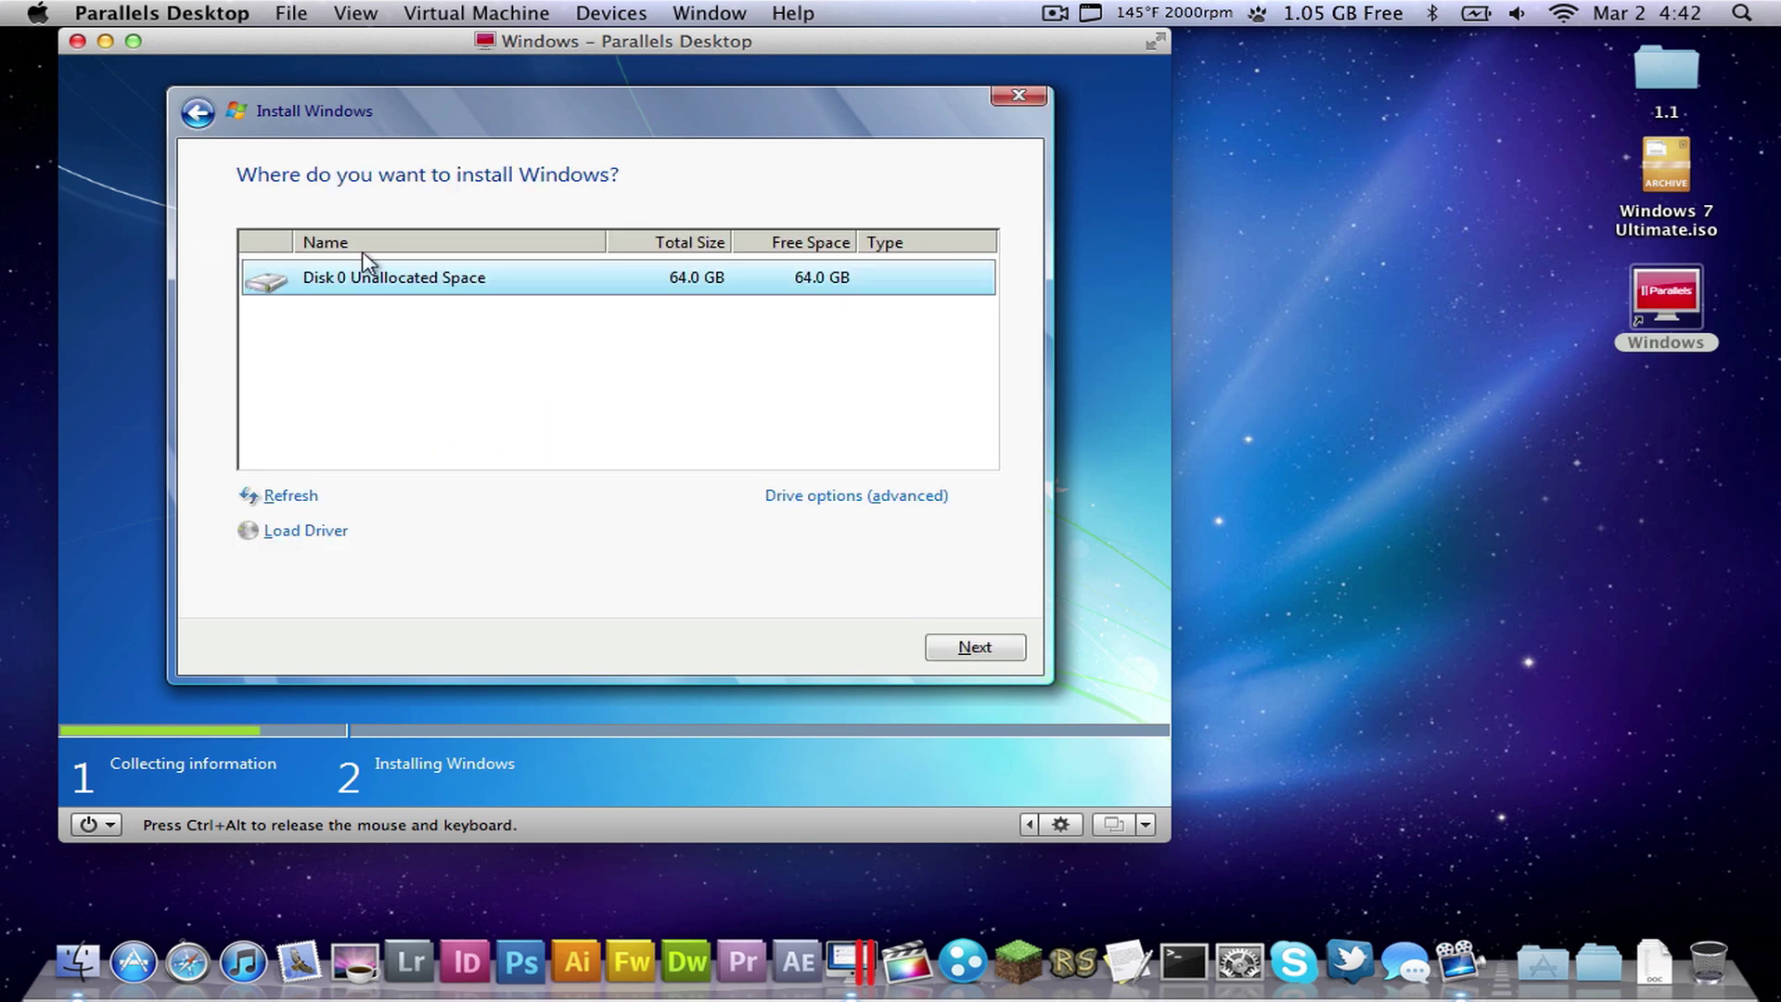
{"action": "left_click", "coordinate": [821, 499]}
{"action": "left_click", "coordinate": [815, 497]}
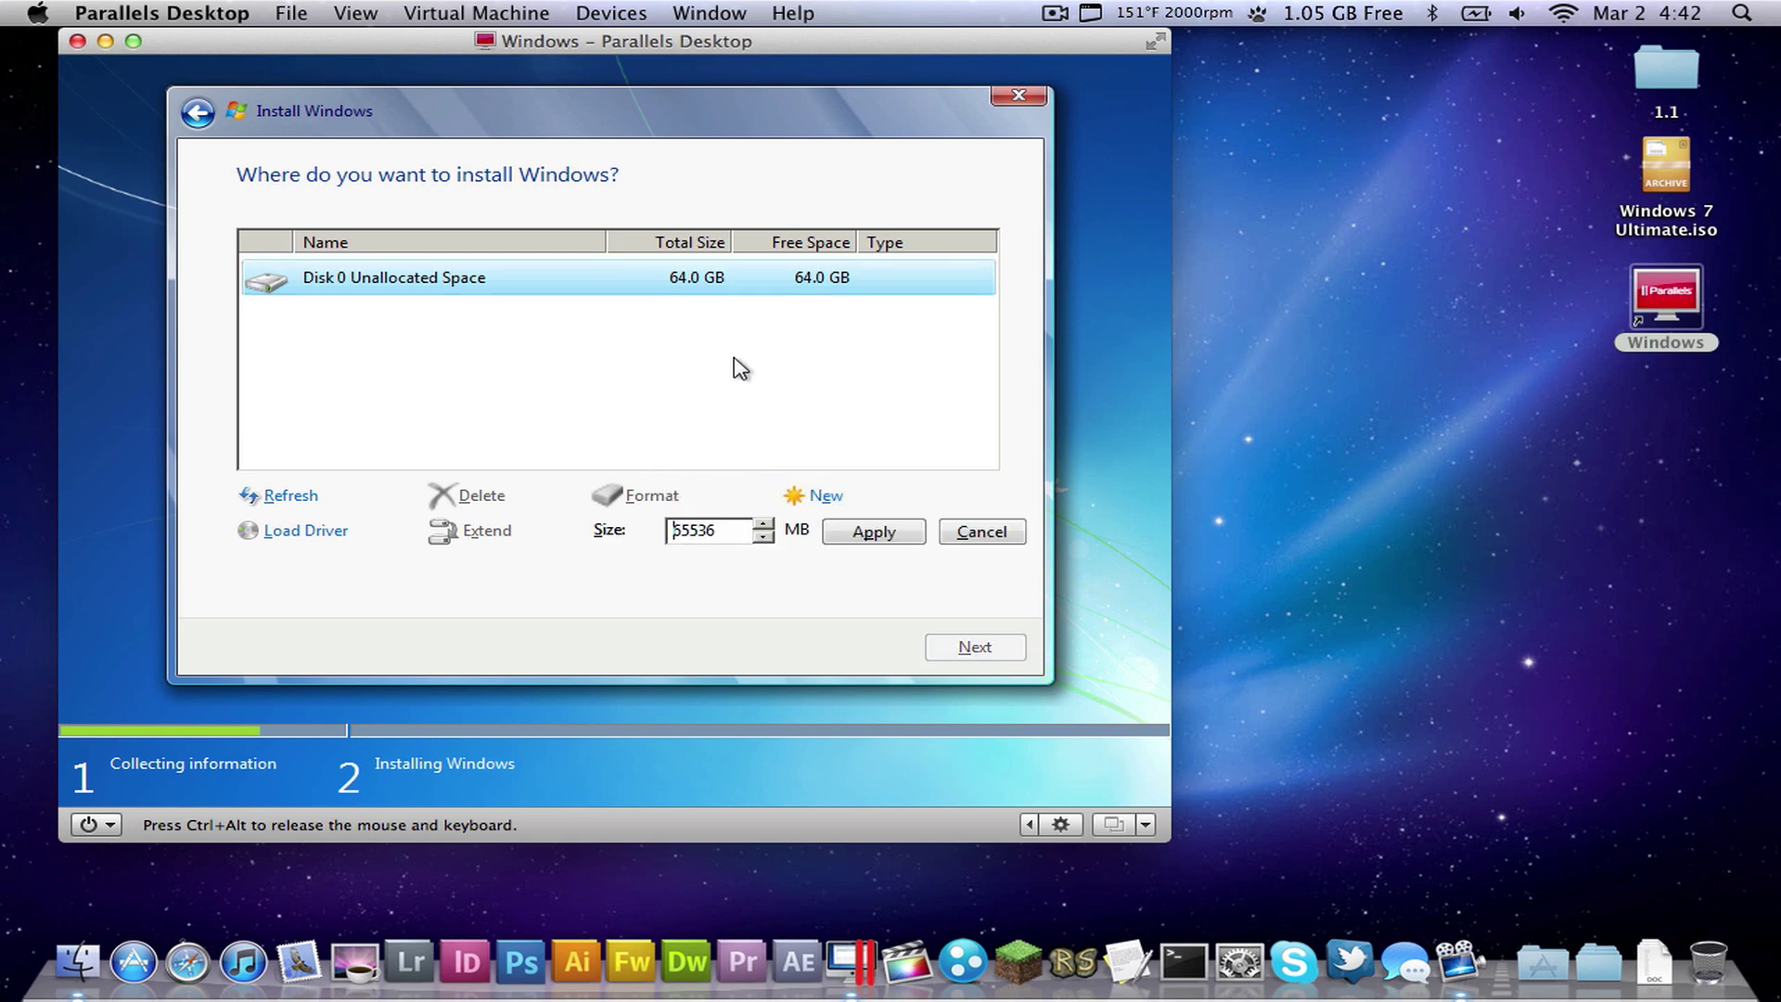
{"action": "left_click", "coordinate": [870, 533]}
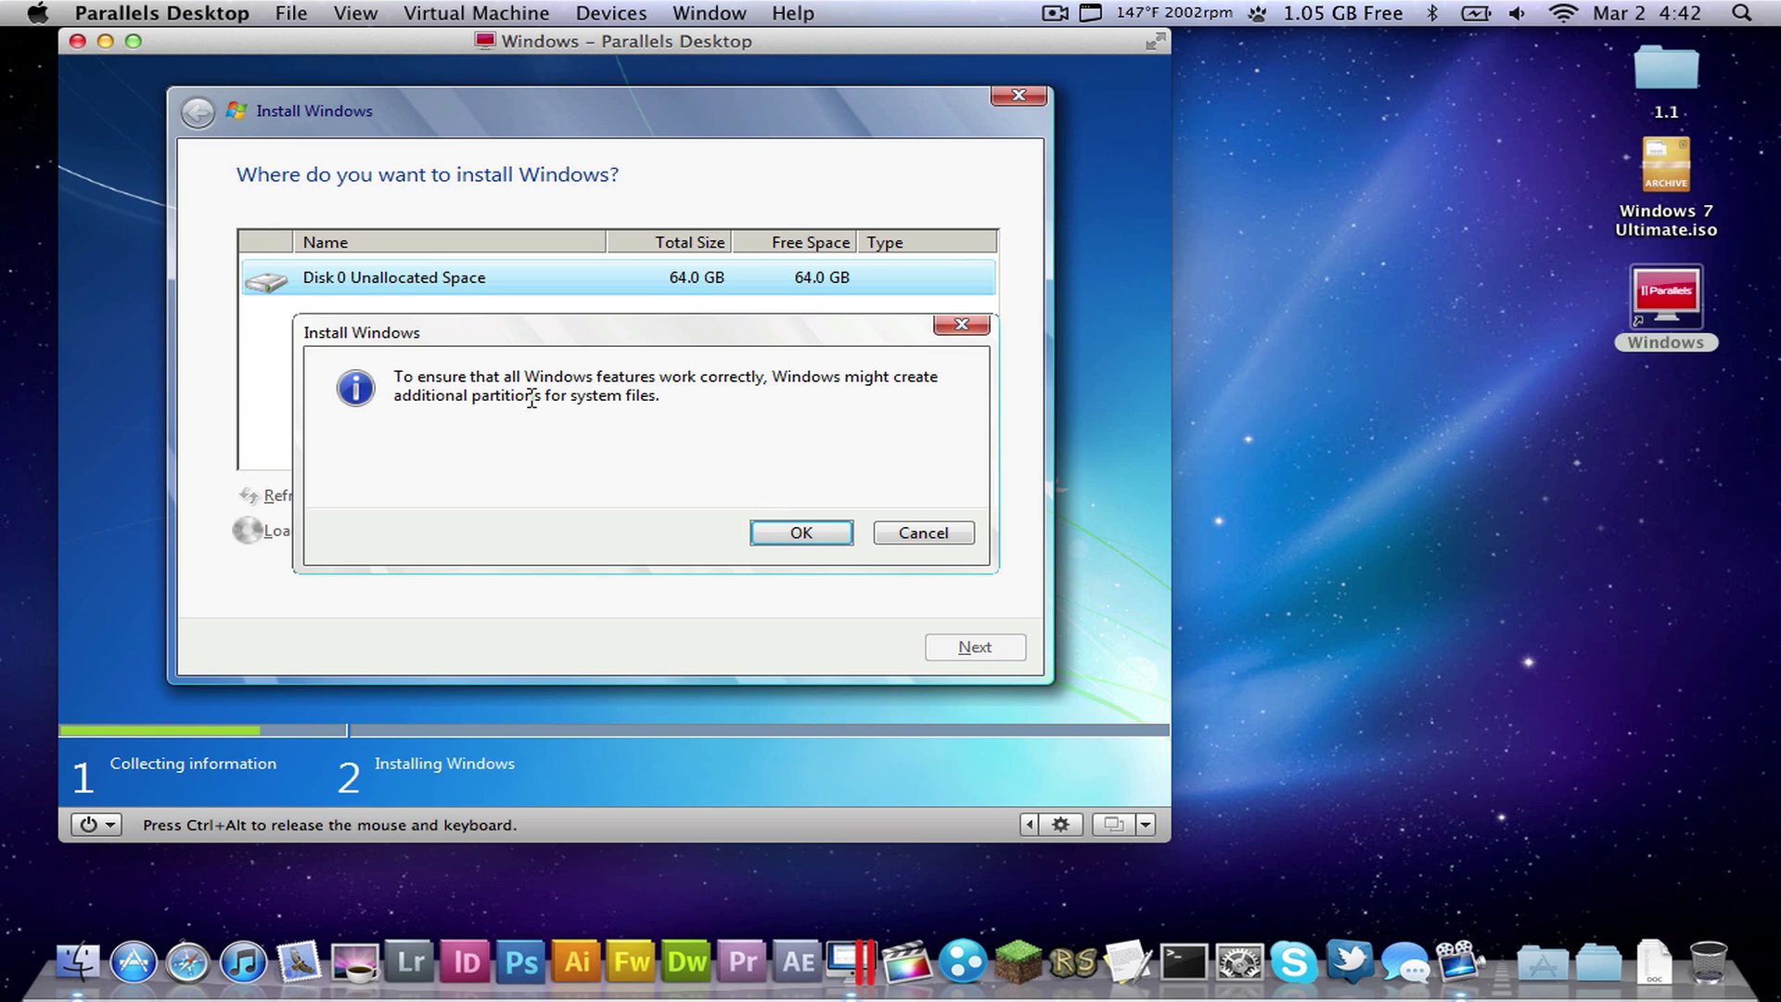
{"action": "left_click_drag", "start_coordinate": [507, 377], "coordinate": [772, 499]}
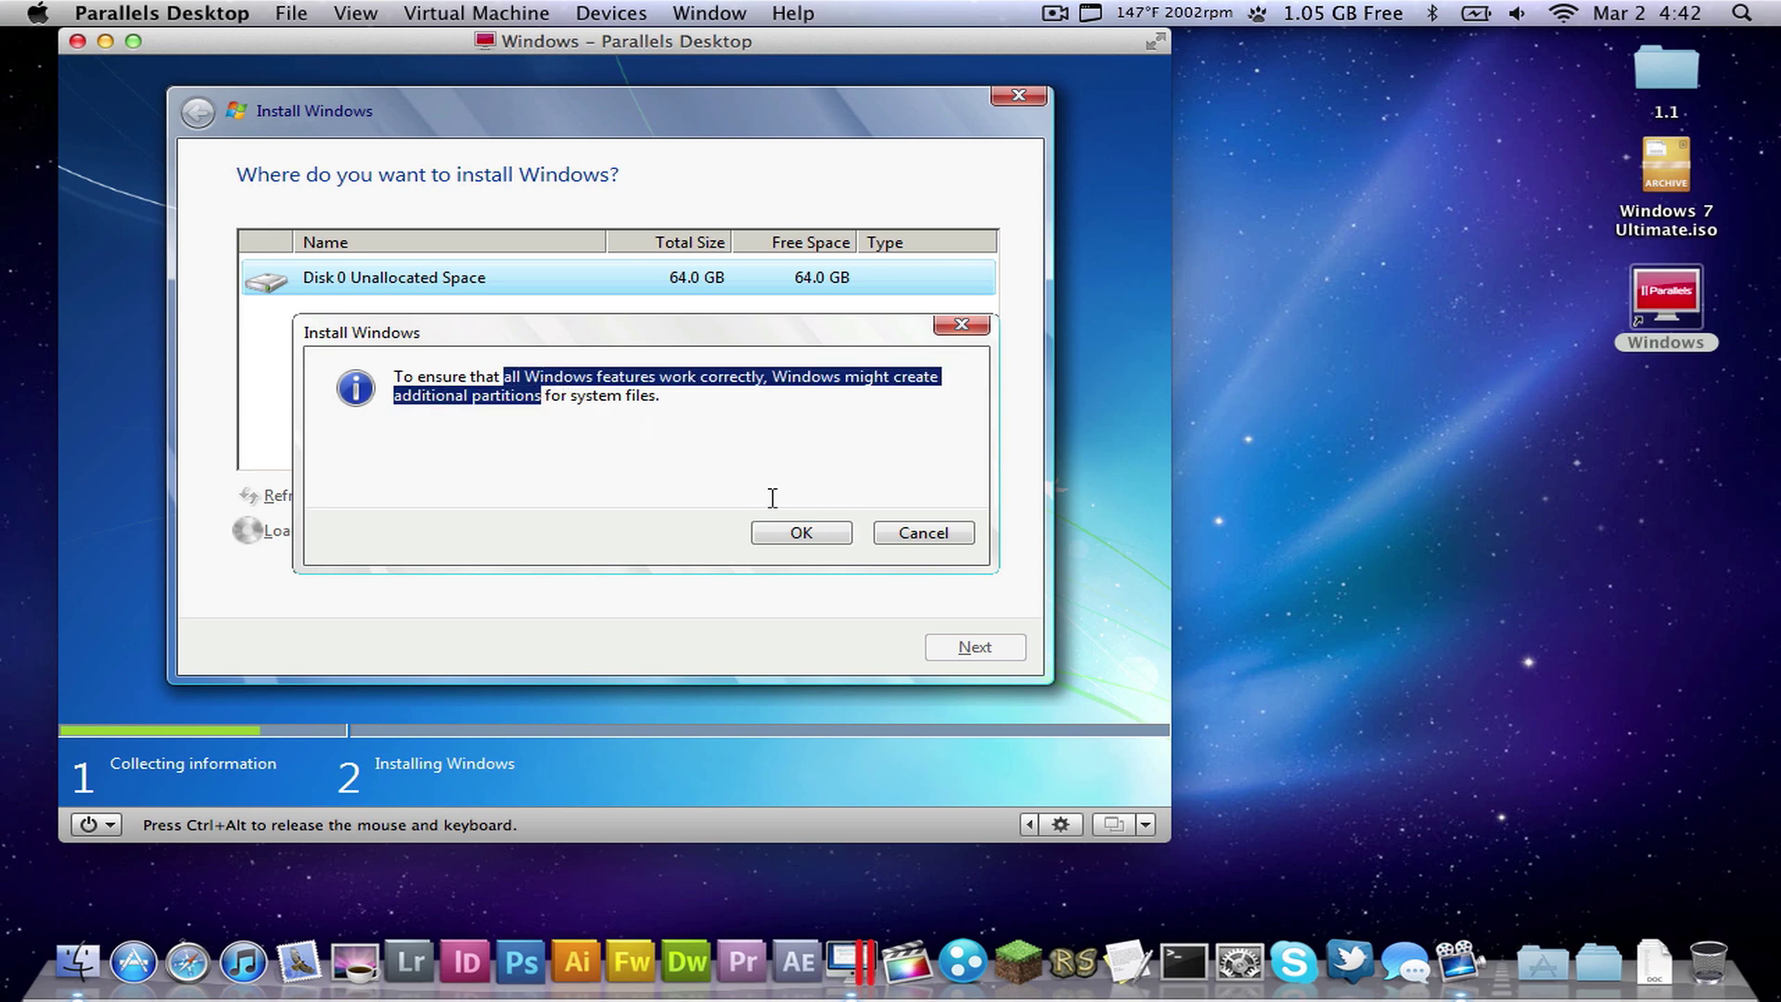
{"action": "left_click", "coordinate": [803, 535]}
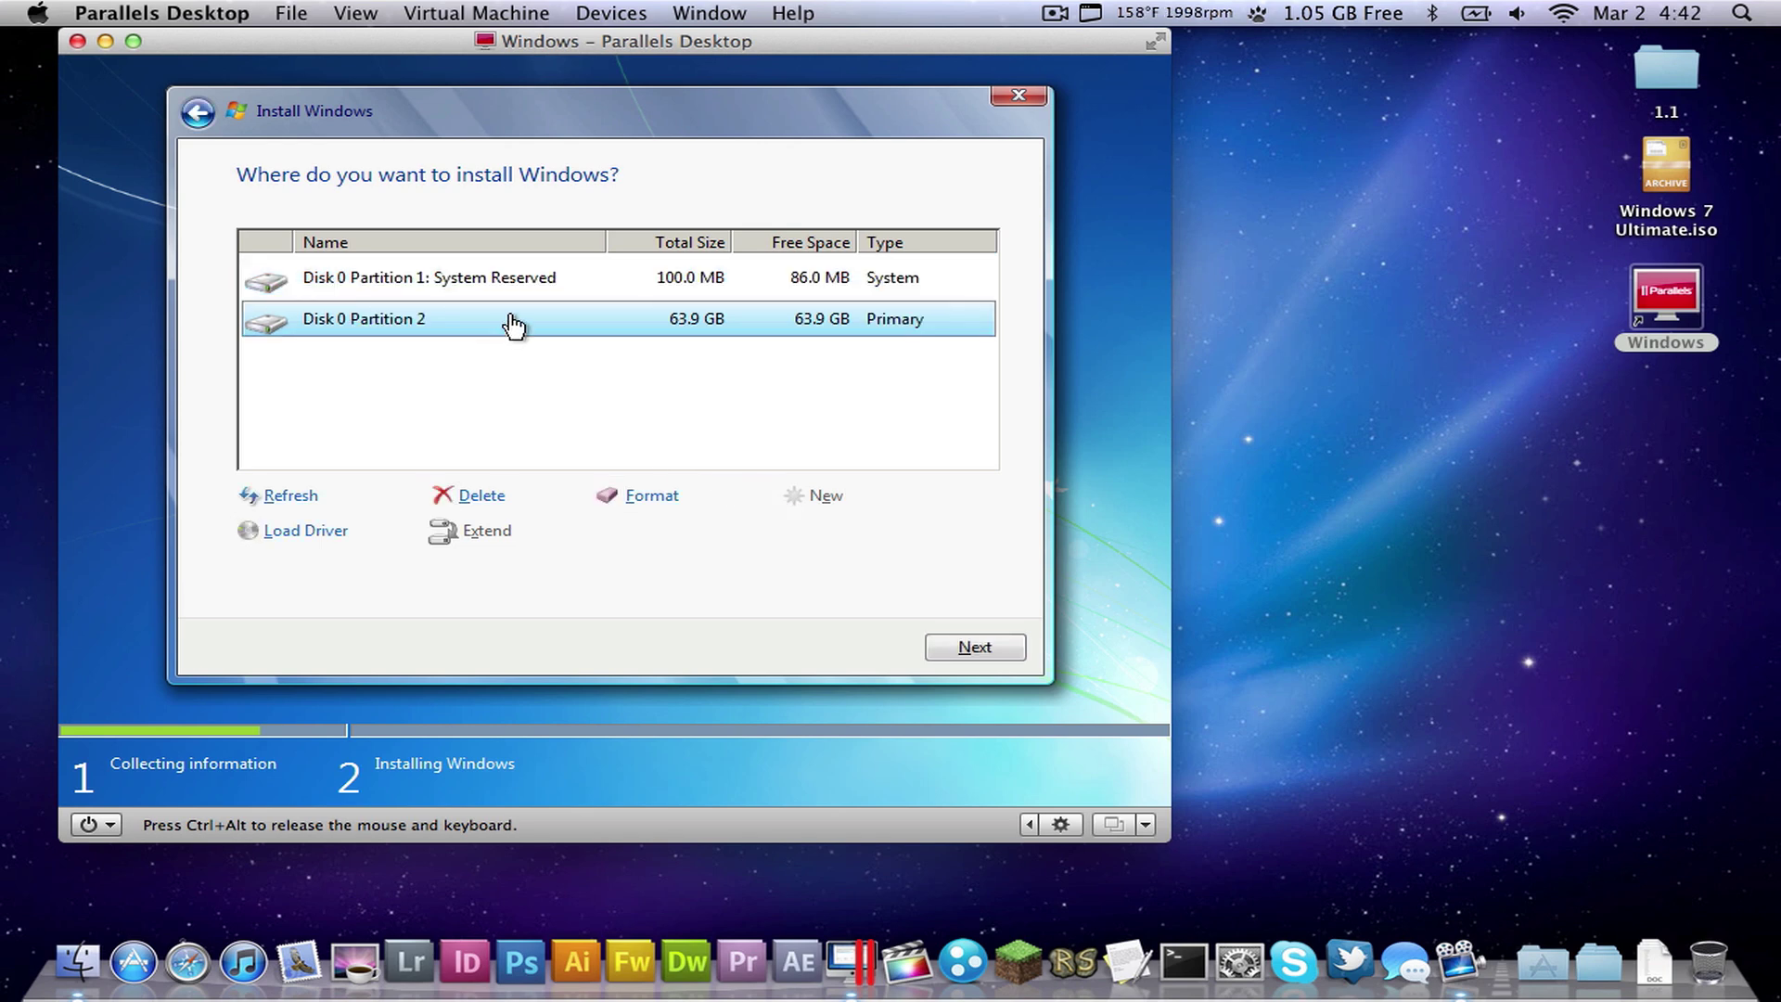
- Format Partition 2 and start installing Windows onto it
{"action": "left_click", "coordinate": [467, 278]}
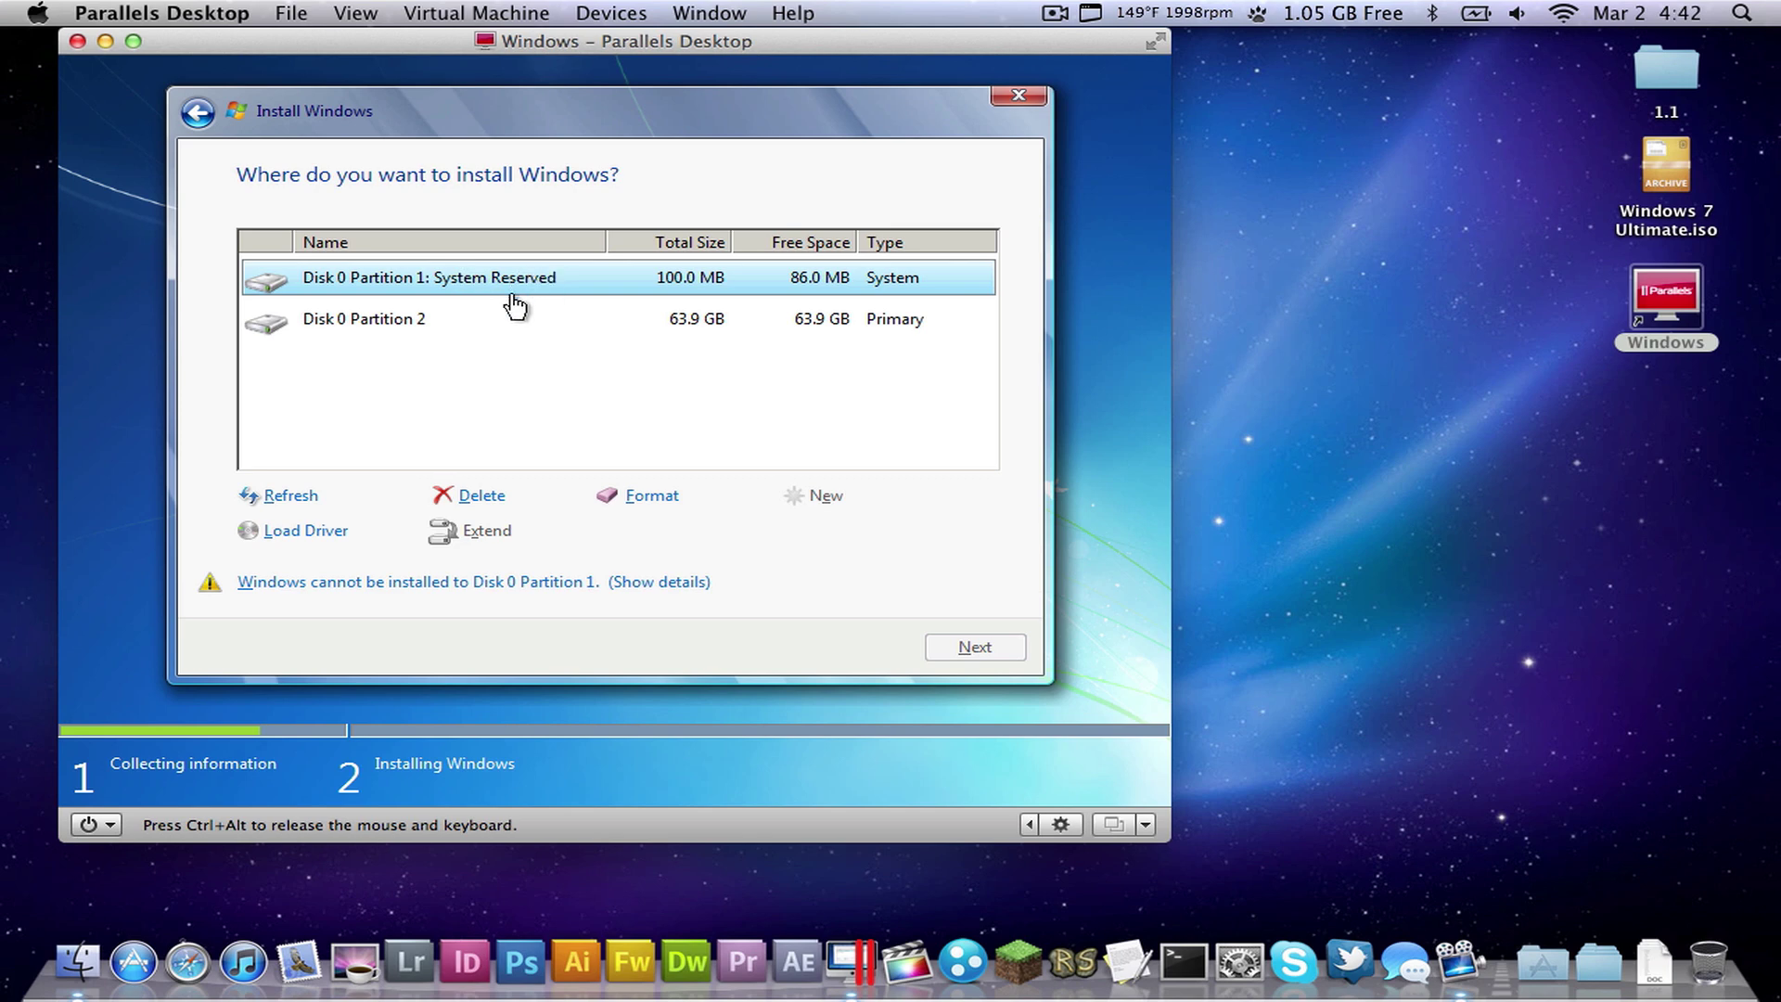
{"action": "left_click", "coordinate": [399, 320]}
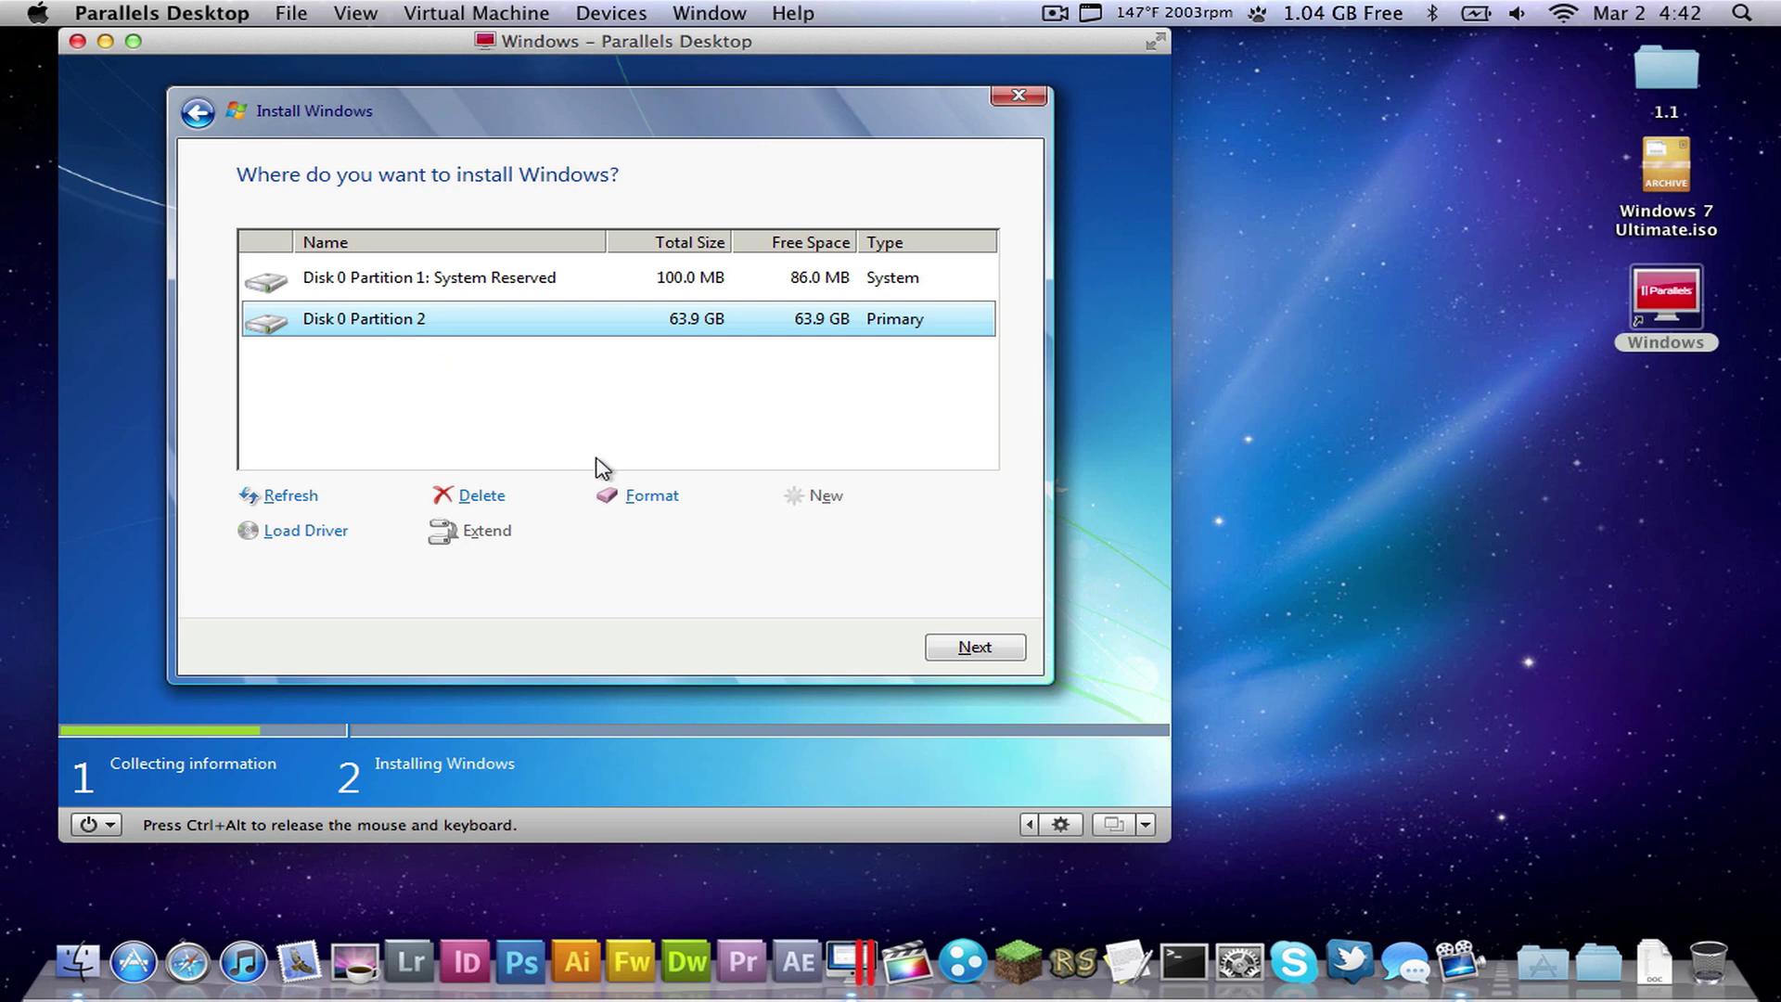
{"action": "left_click", "coordinate": [644, 506]}
{"action": "left_click", "coordinate": [816, 540]}
{"action": "left_click", "coordinate": [974, 645]}
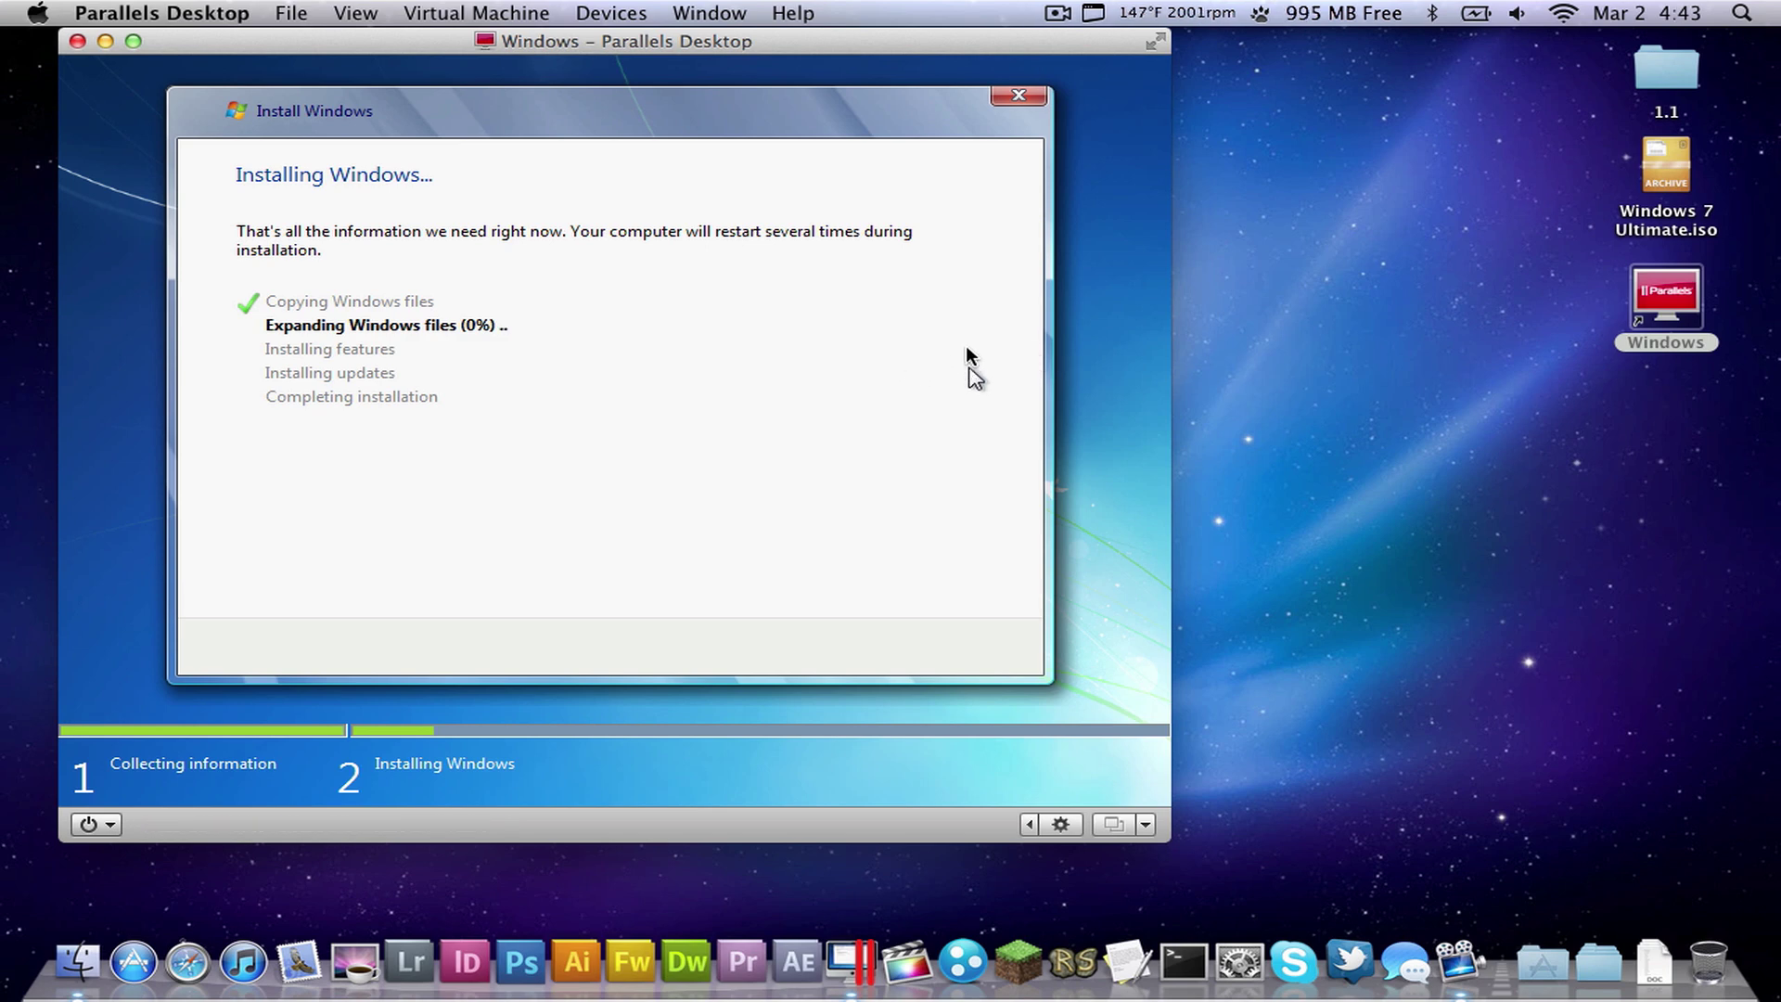
- Let the Windows installation run until the user name and computer name page appears
{"action": "left_click", "coordinate": [1057, 13]}
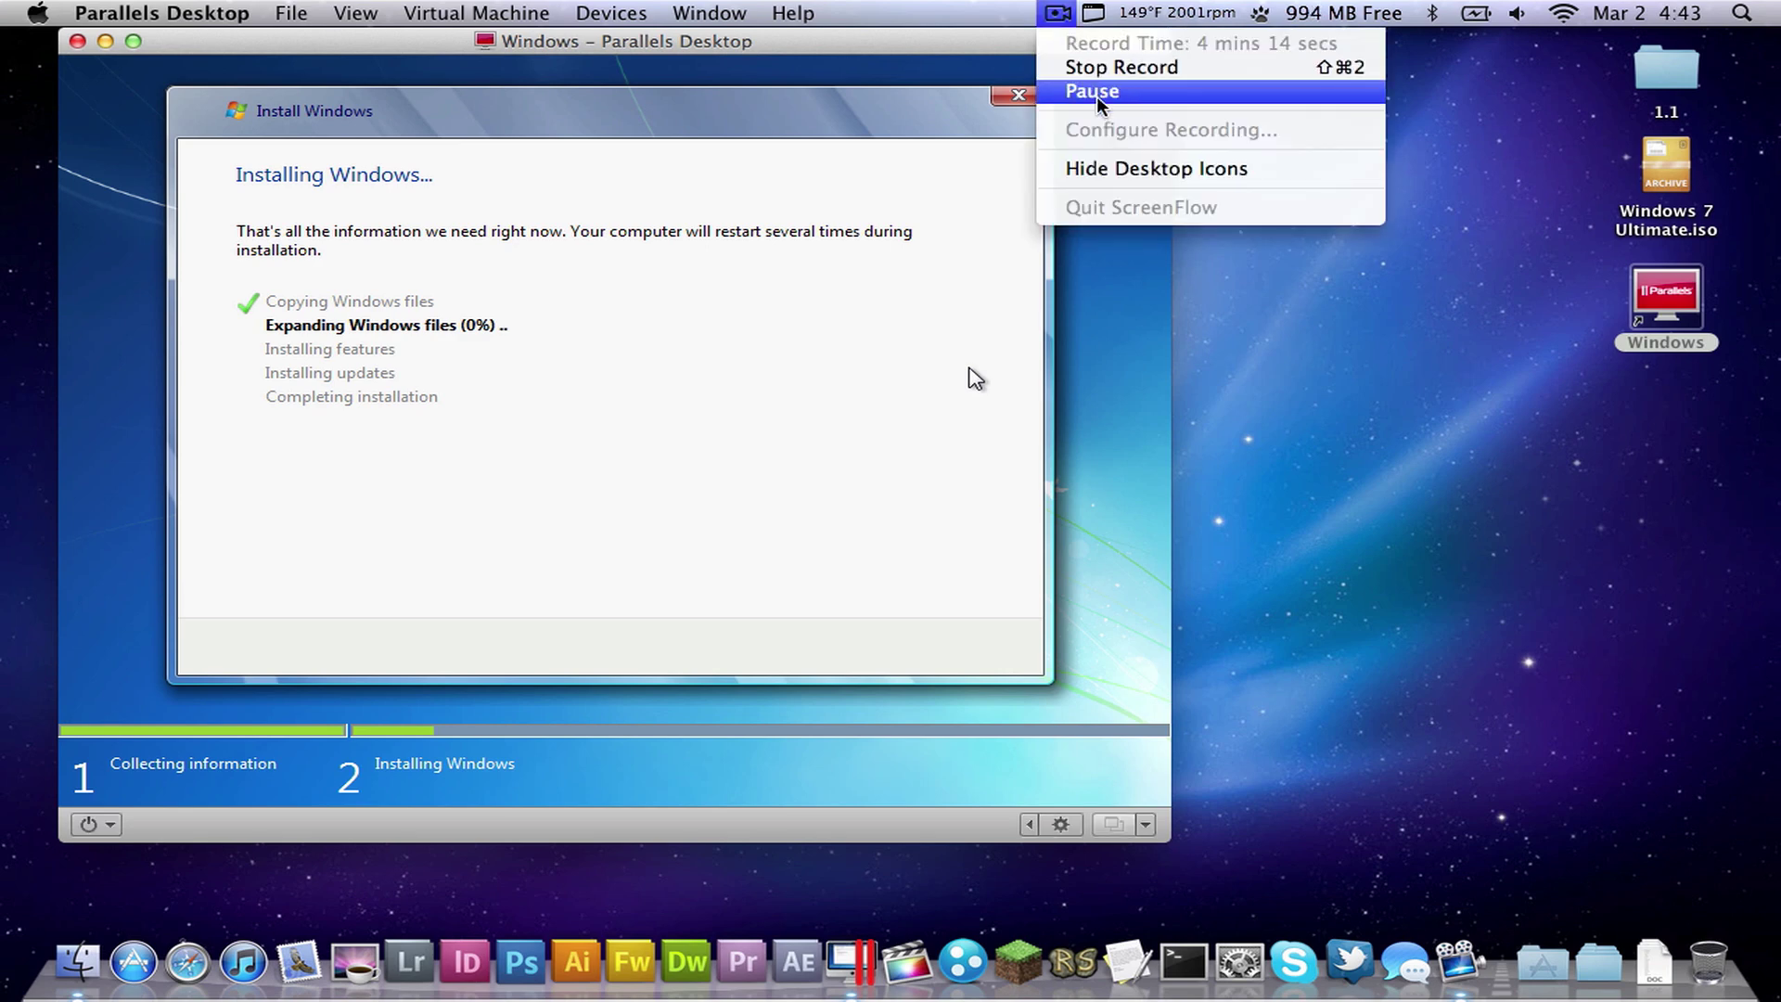
{"action": "left_click", "coordinate": [1095, 92]}
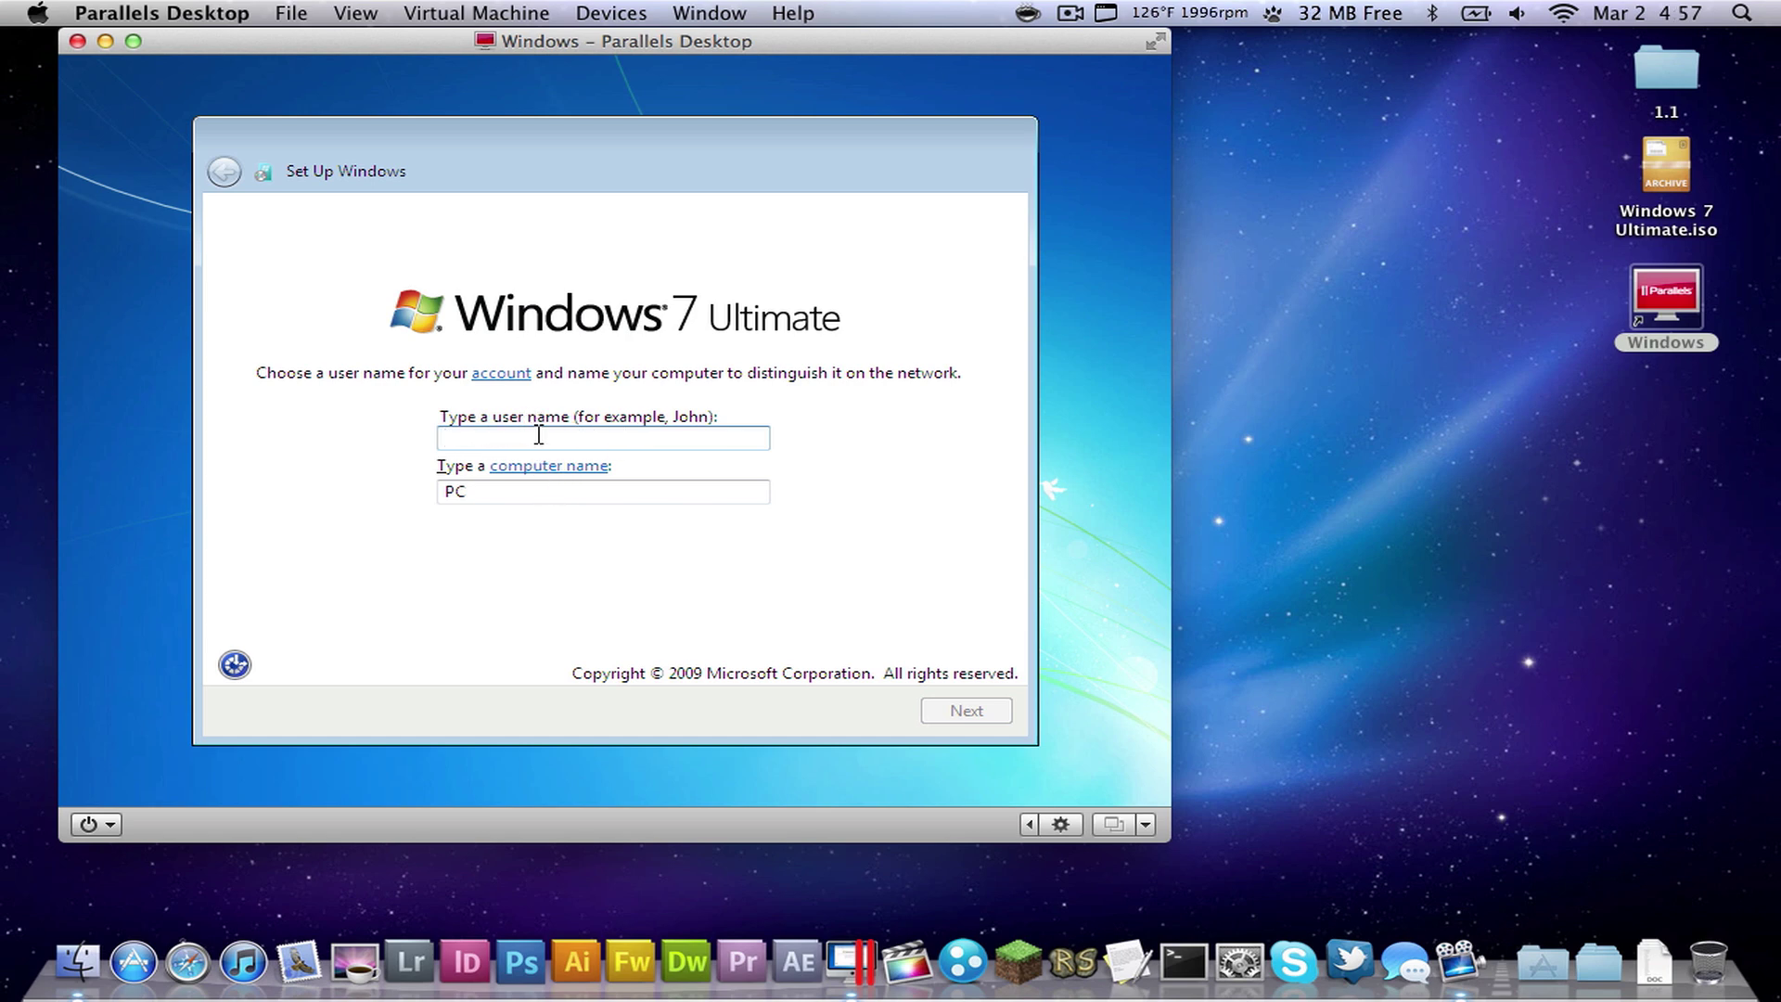
- Enter a user name for the Windows account and confirm the user and computer names
{"action": "type", "text": "Charlie"}
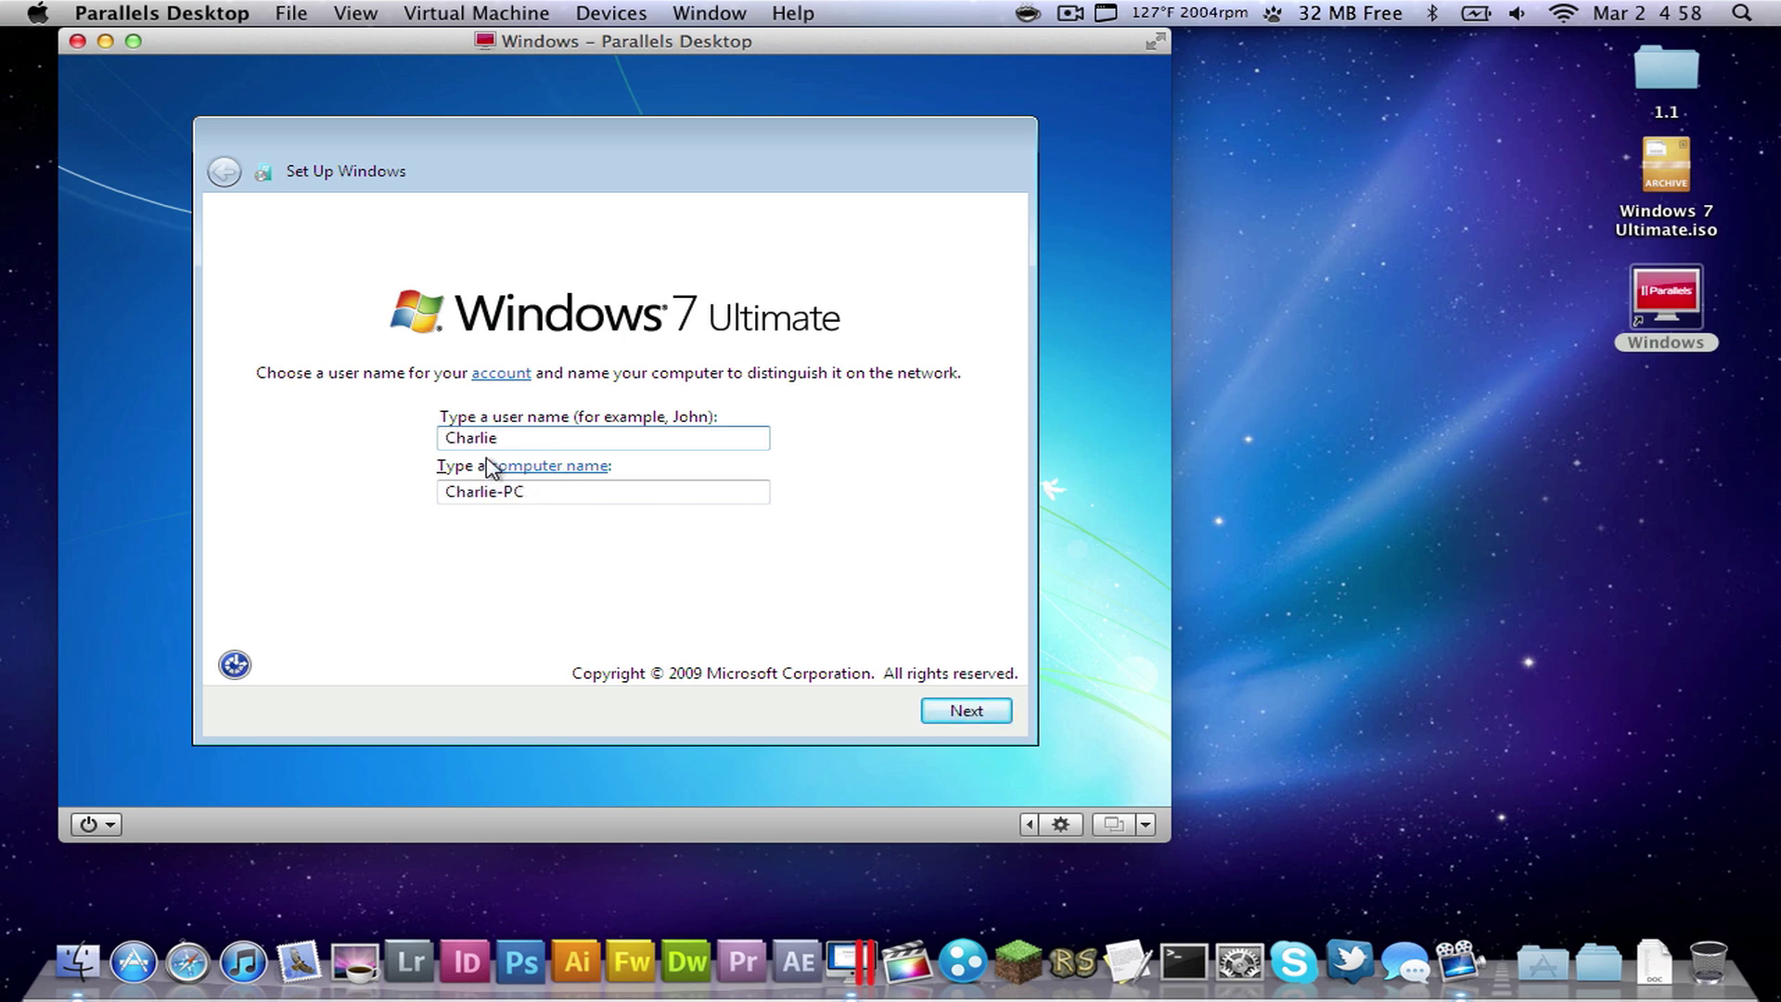
{"action": "key", "text": "shift+Tab"}
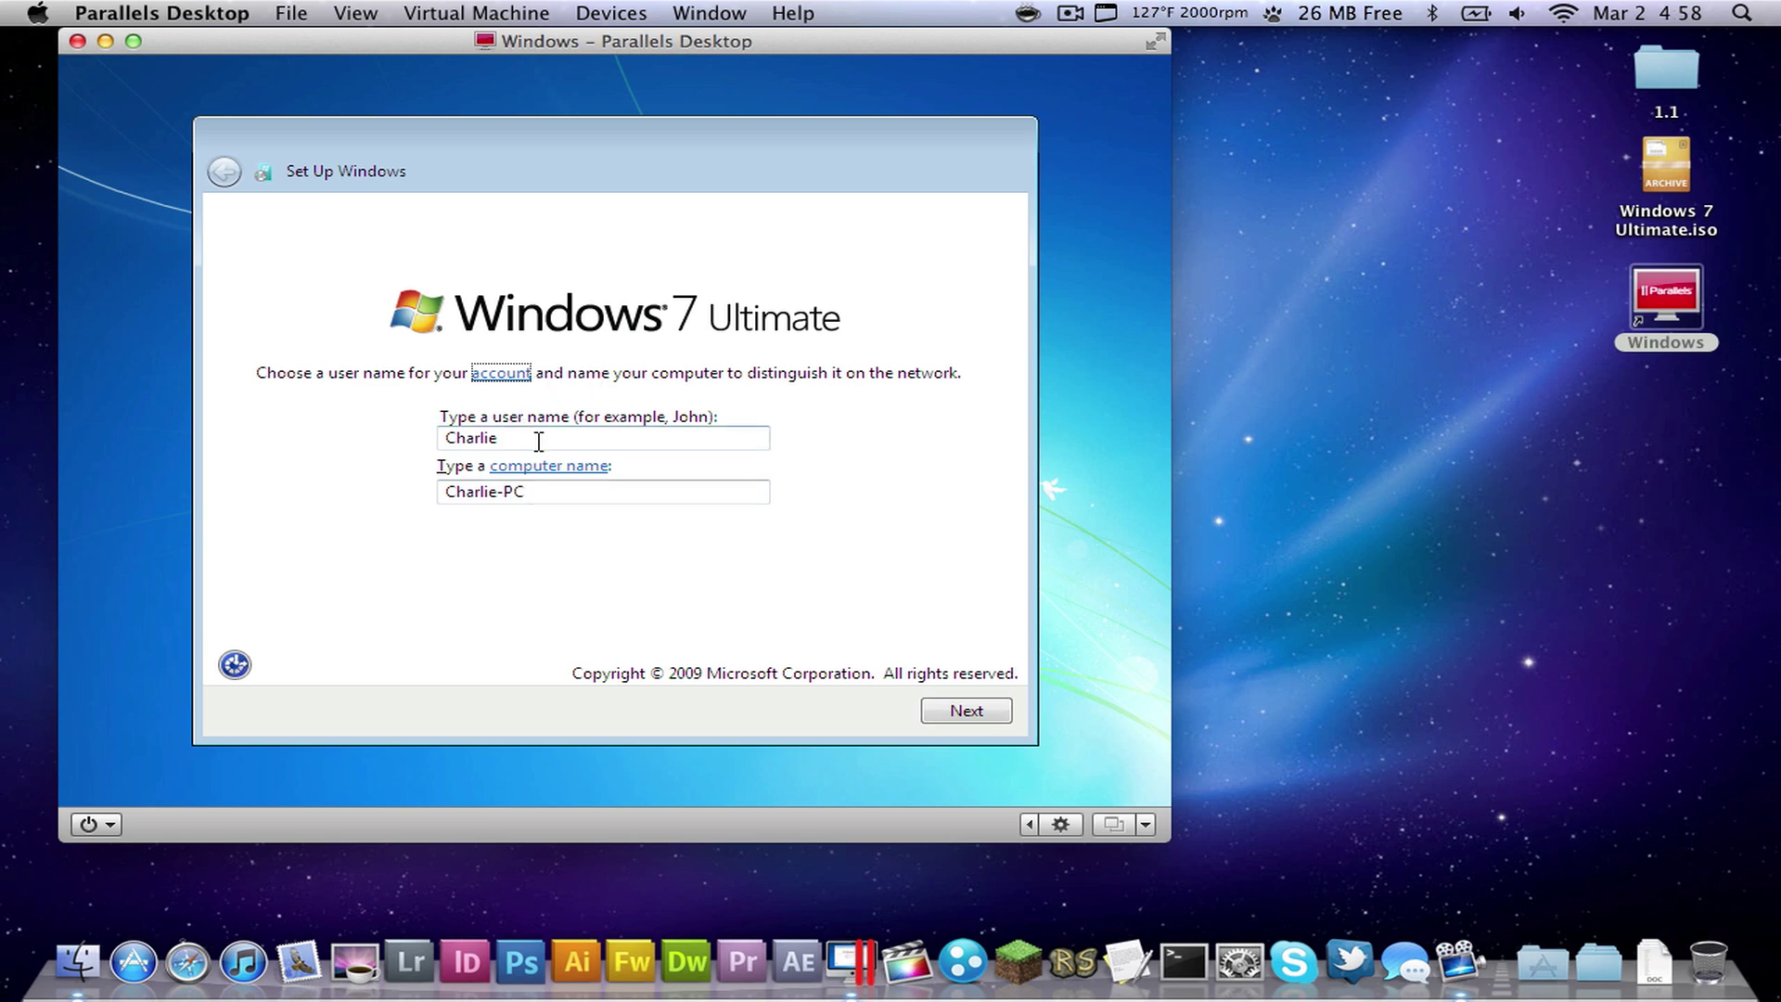
{"action": "key", "text": "Tab"}
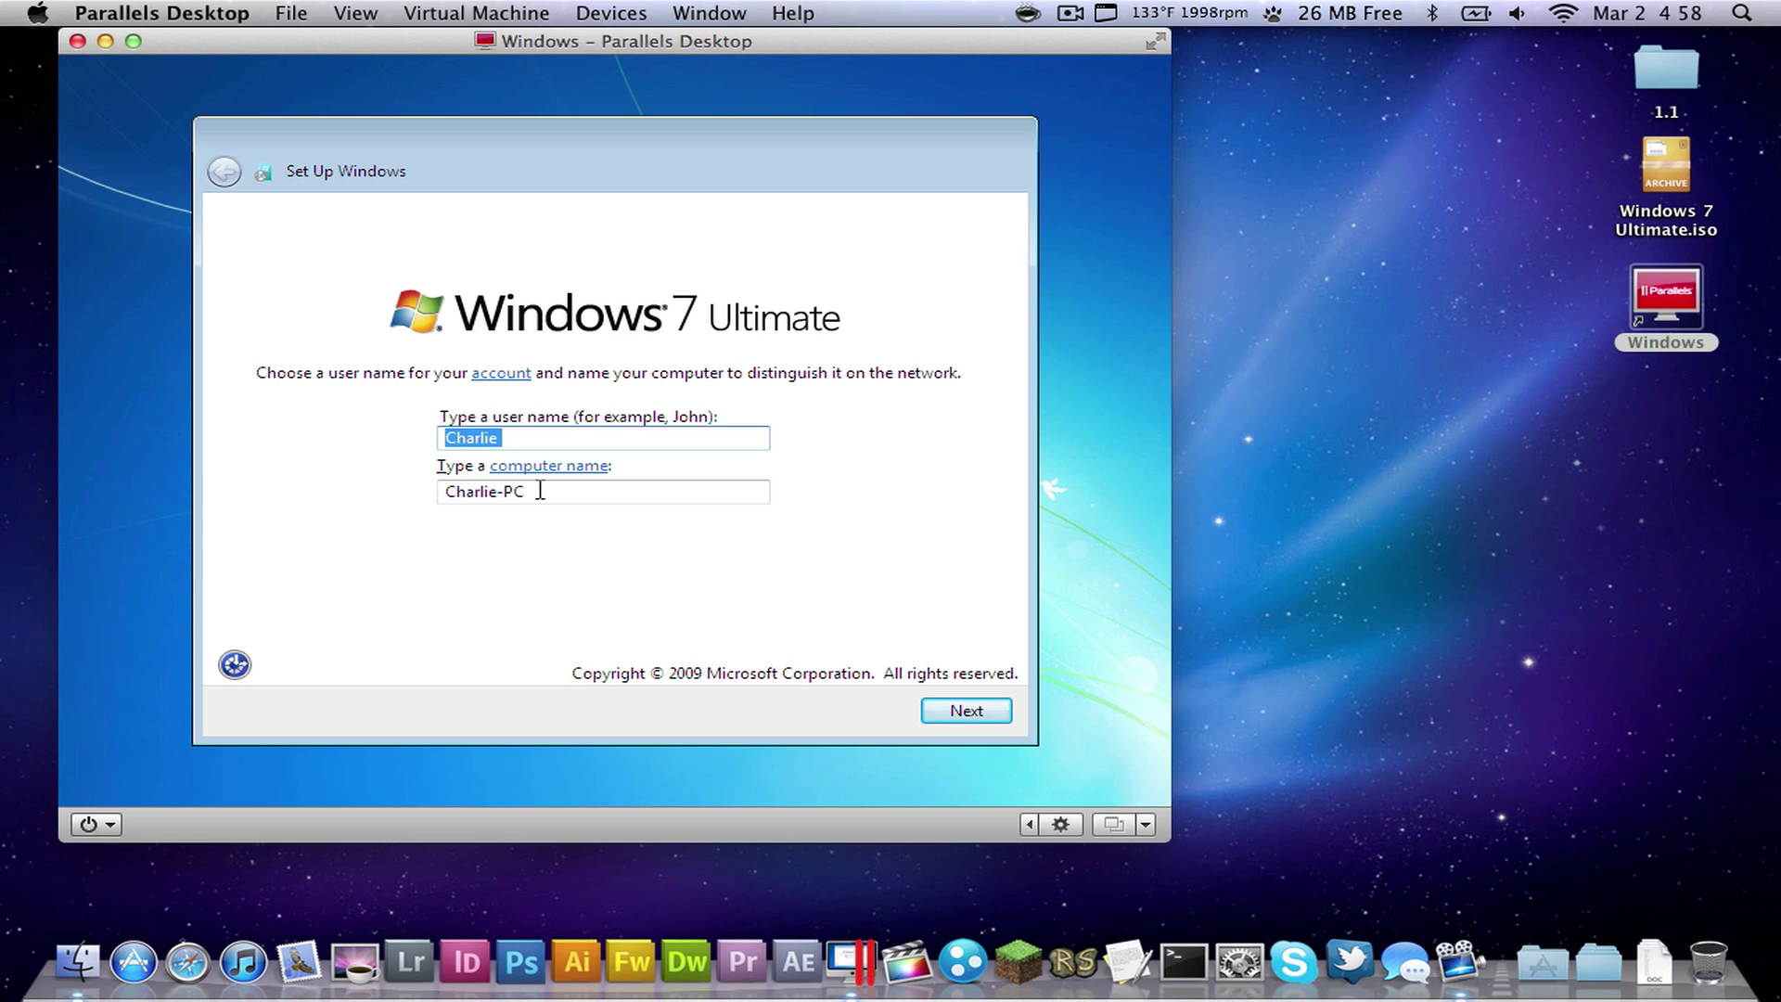
{"action": "left_click", "coordinate": [946, 714]}
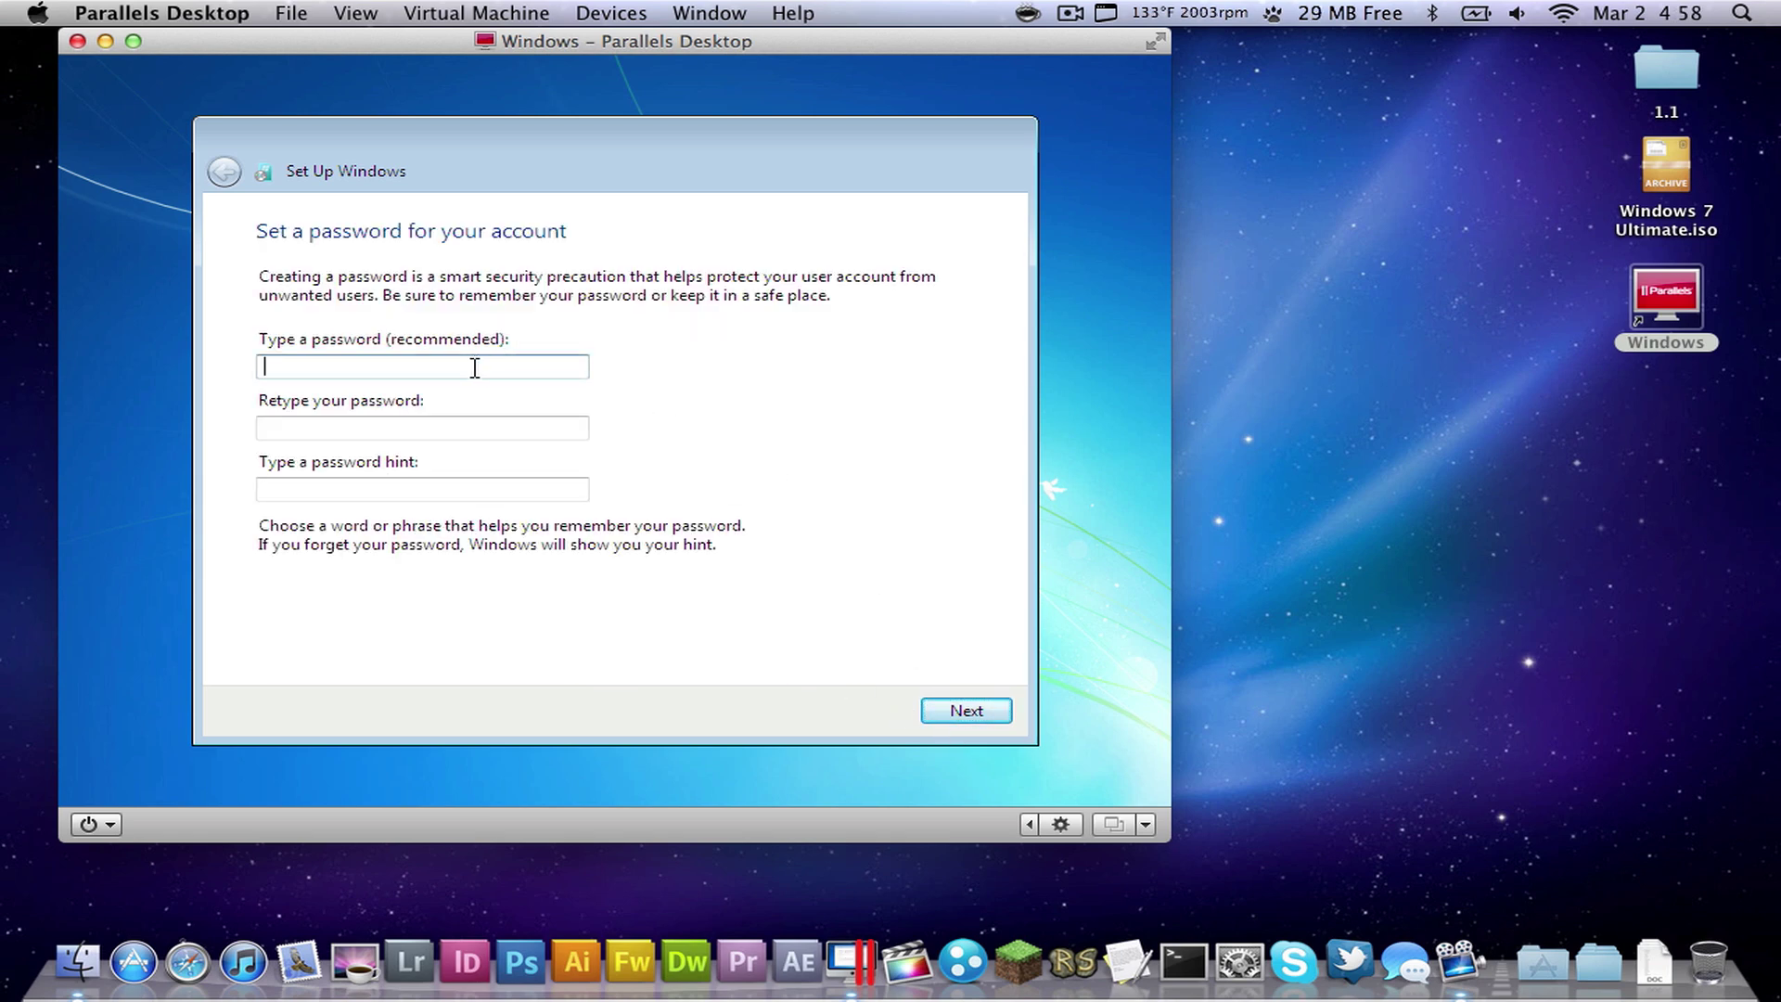
- Set and retype the account password, and add the password hint 'Usual'
{"action": "type", "text": "*****"}
{"action": "key", "text": "Tab"}
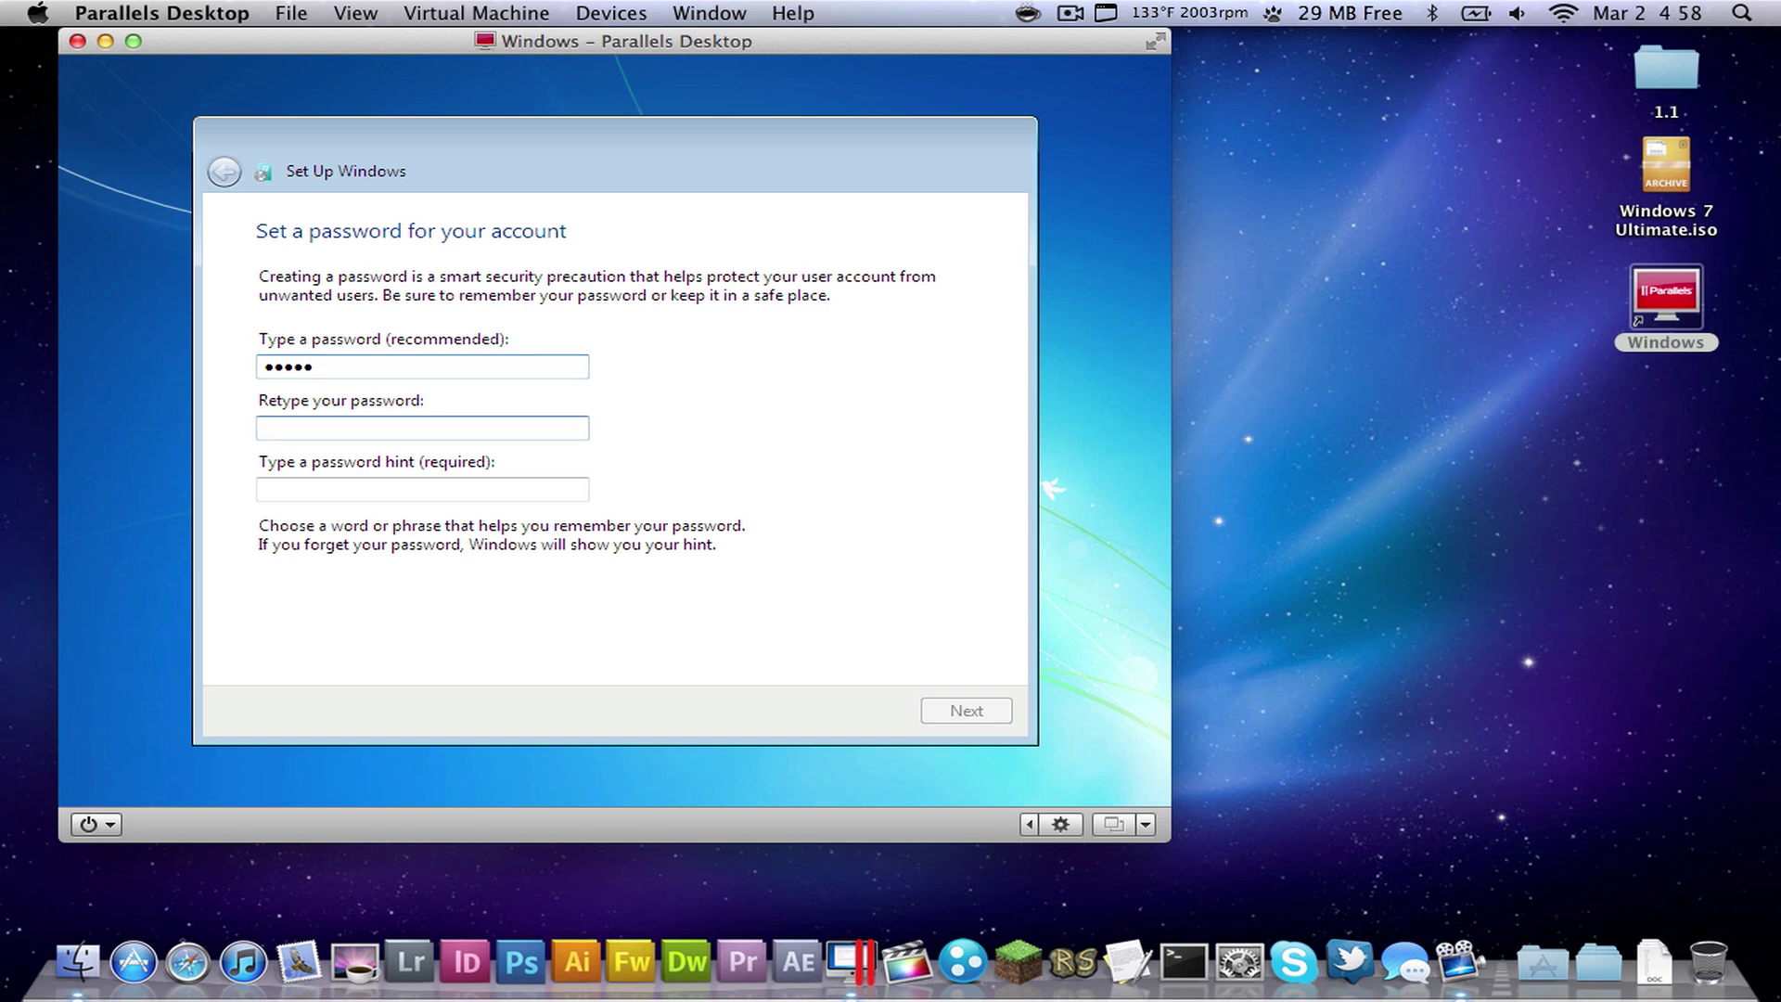
{"action": "key", "text": "Tab"}
{"action": "type", "text": "asdfg"}
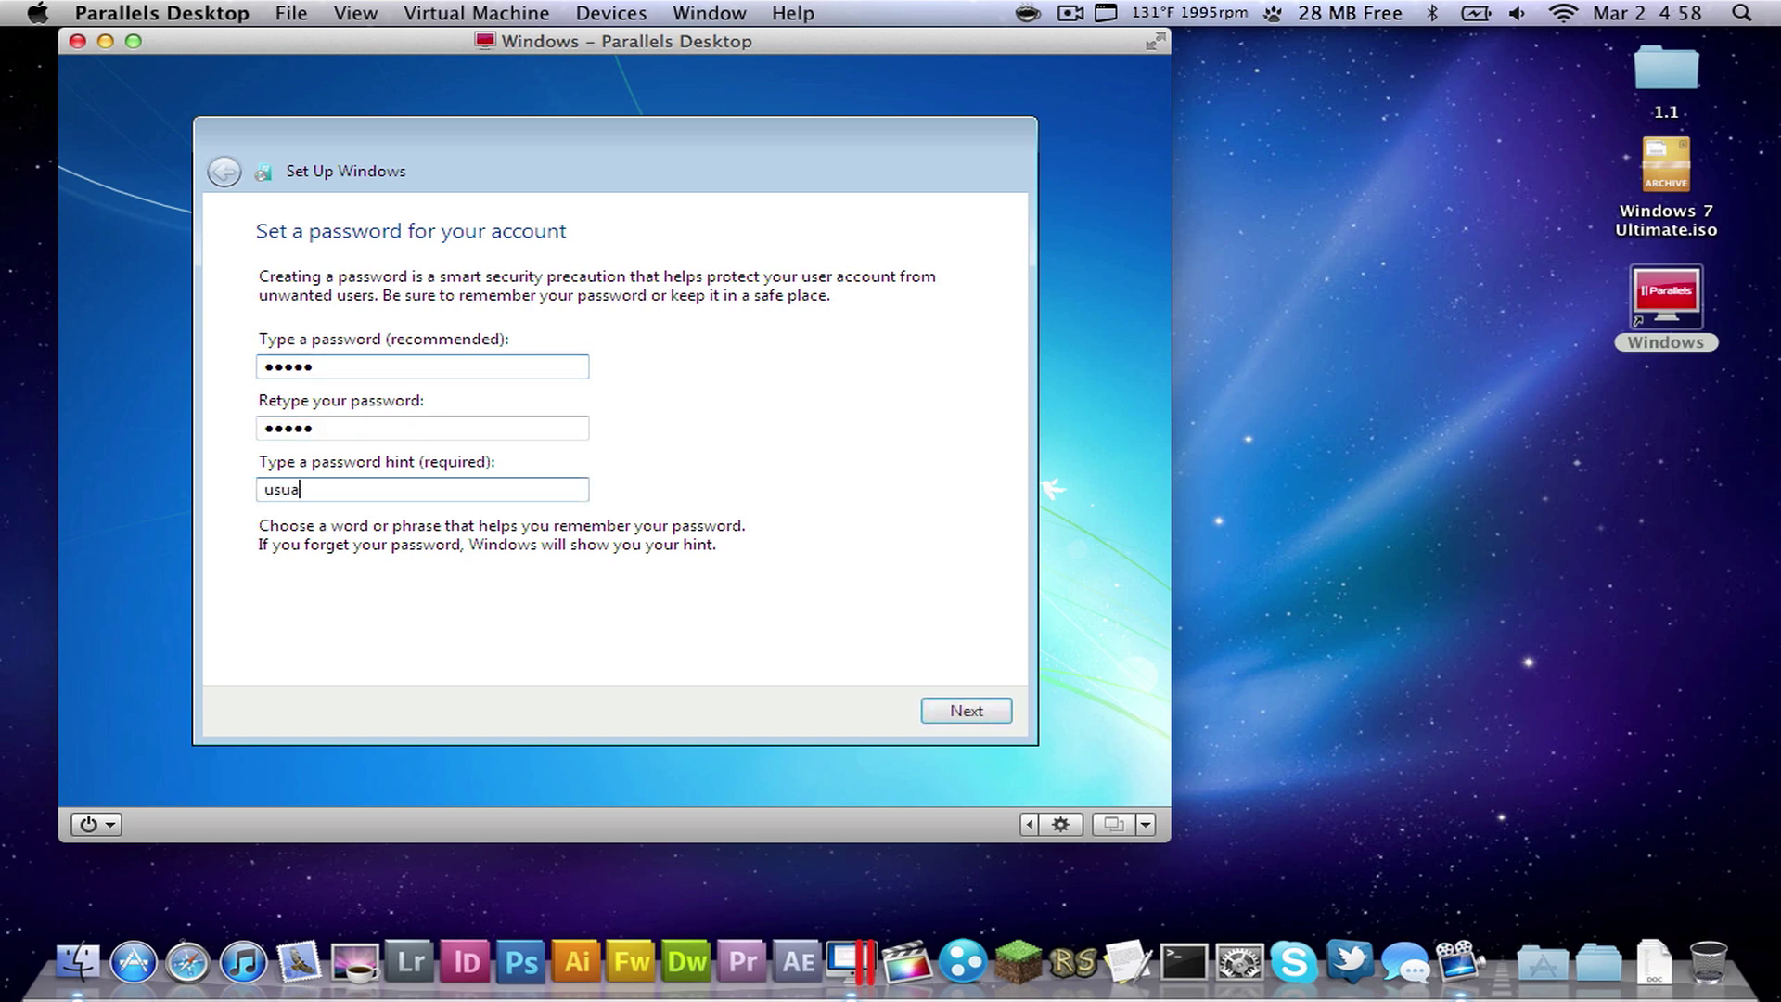
{"action": "key", "text": "BackSpace"}
{"action": "key", "text": "BackSpace"}
{"action": "key", "text": "BackSpace"}
{"action": "key", "text": "BackSpace"}
{"action": "key", "text": "BackSpace"}
{"action": "type", "text": "Usual"}
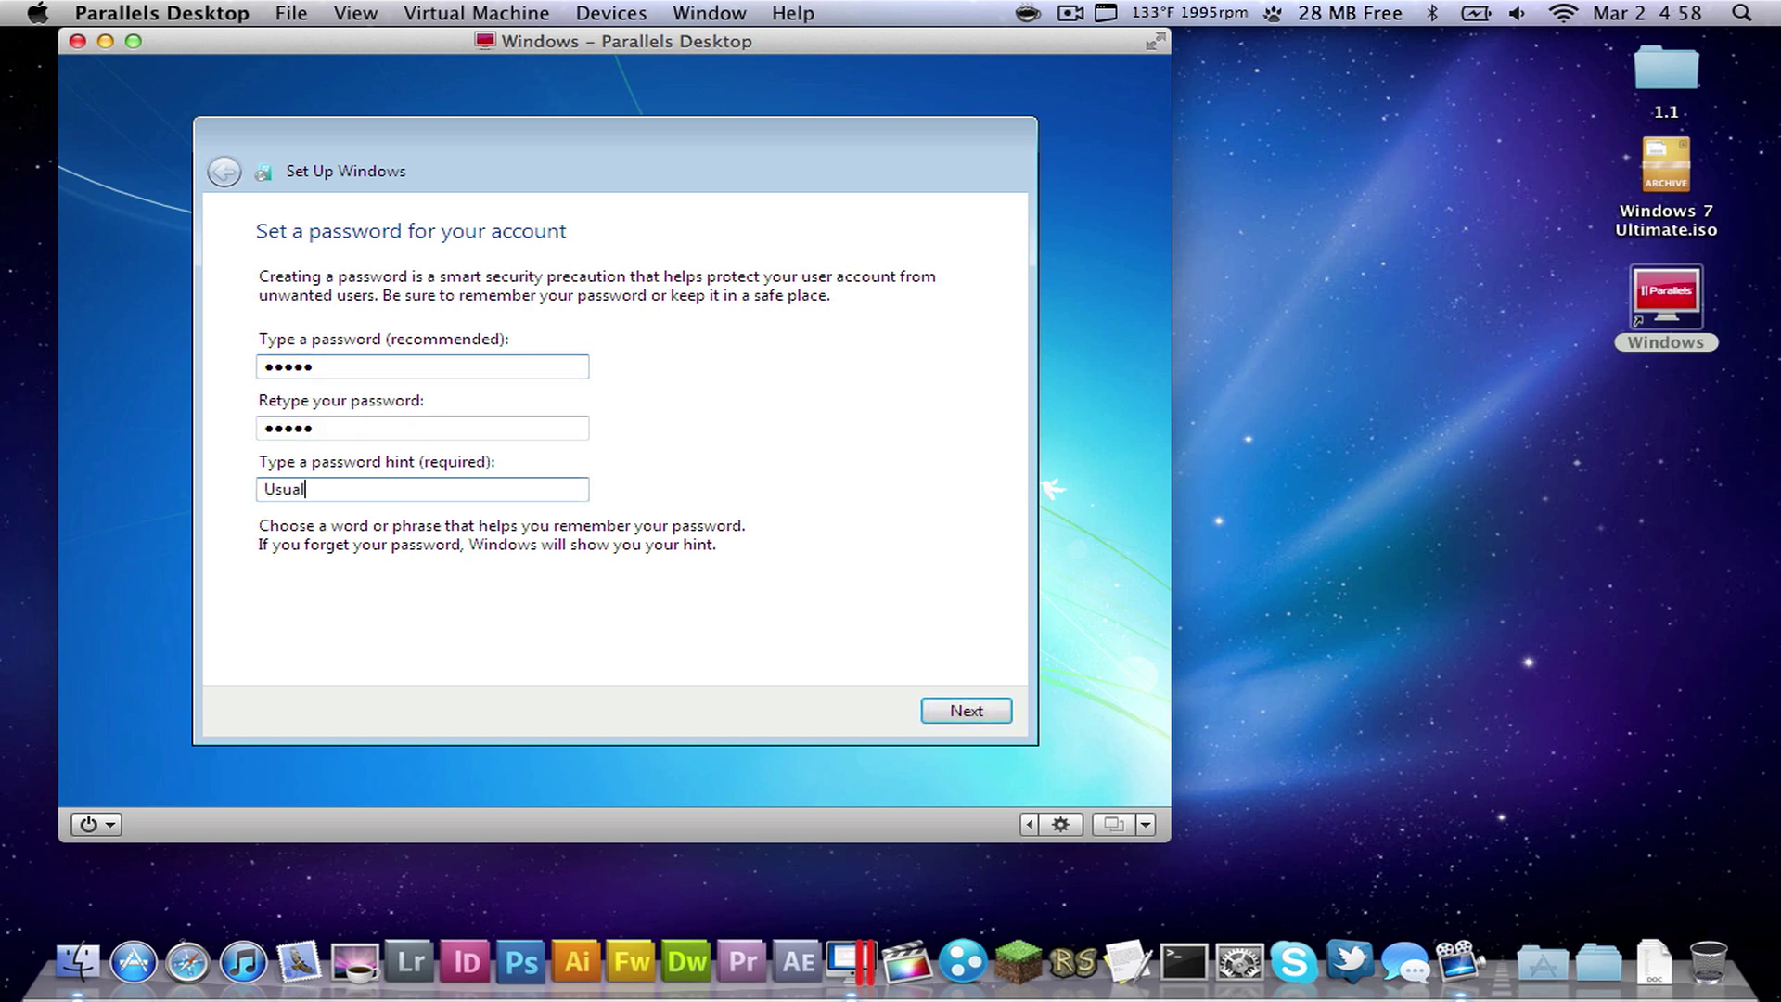
{"action": "left_click", "coordinate": [941, 714]}
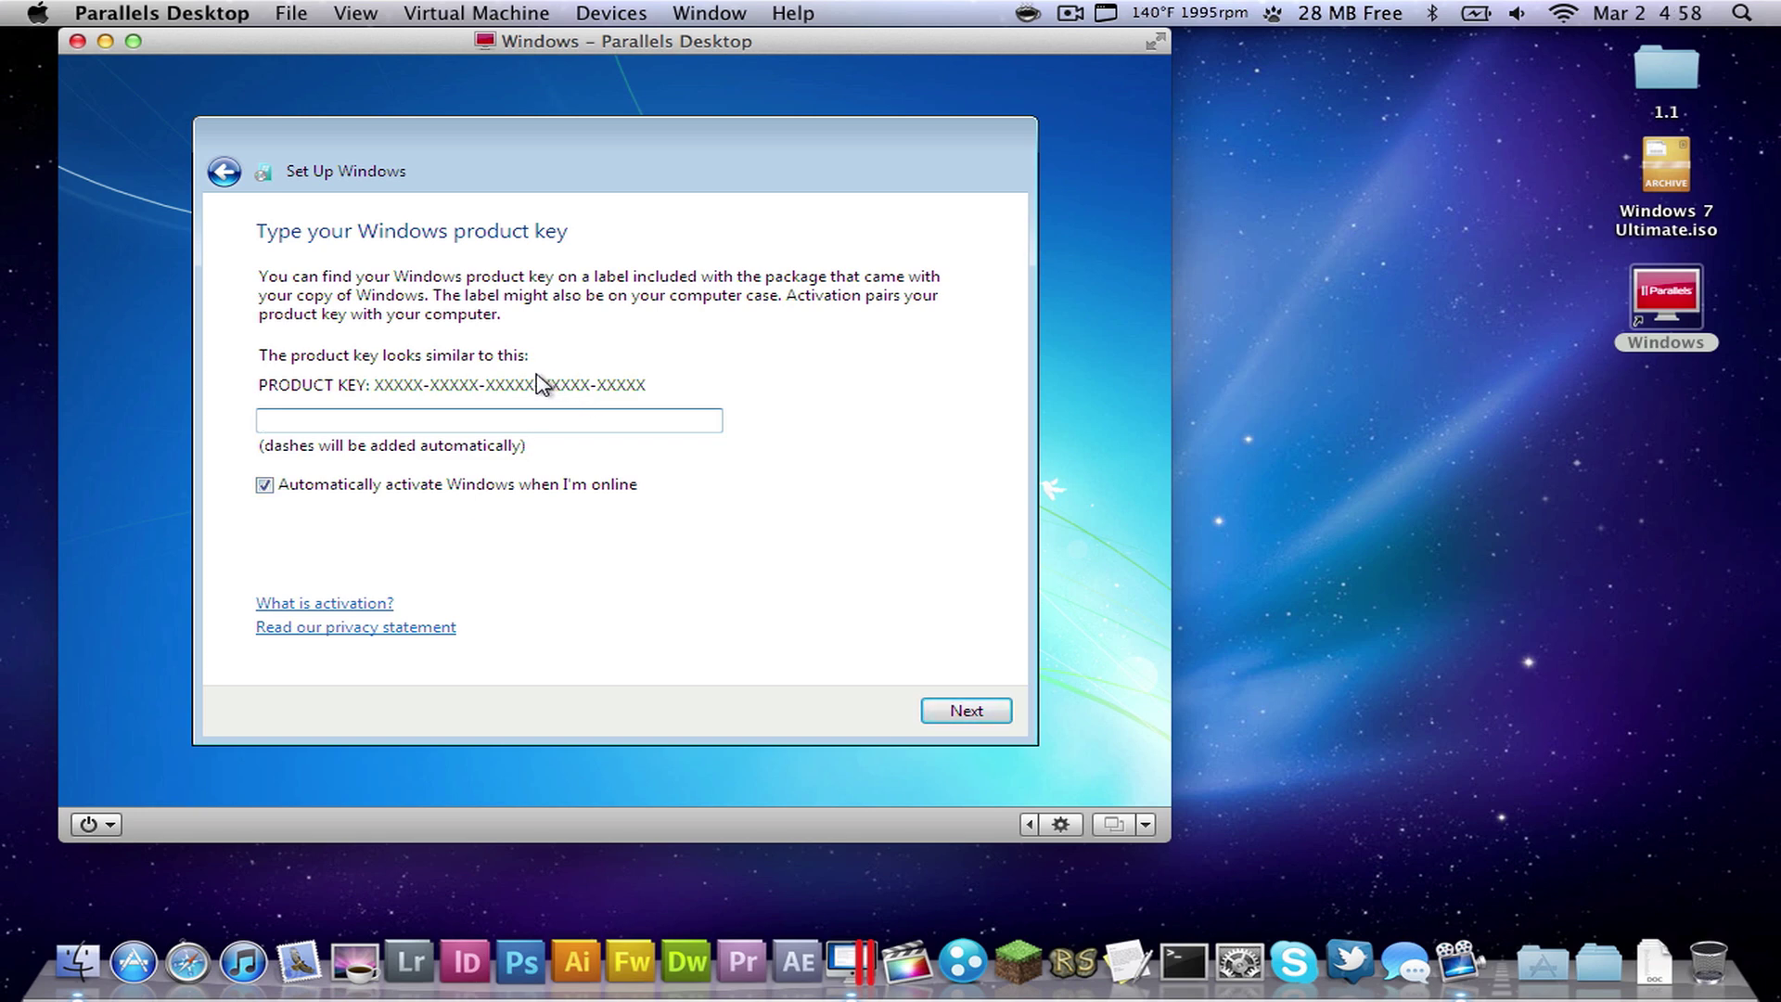
- Turn off automatic activation, skip the product key, and install important updates only
{"action": "left_click", "coordinate": [395, 486]}
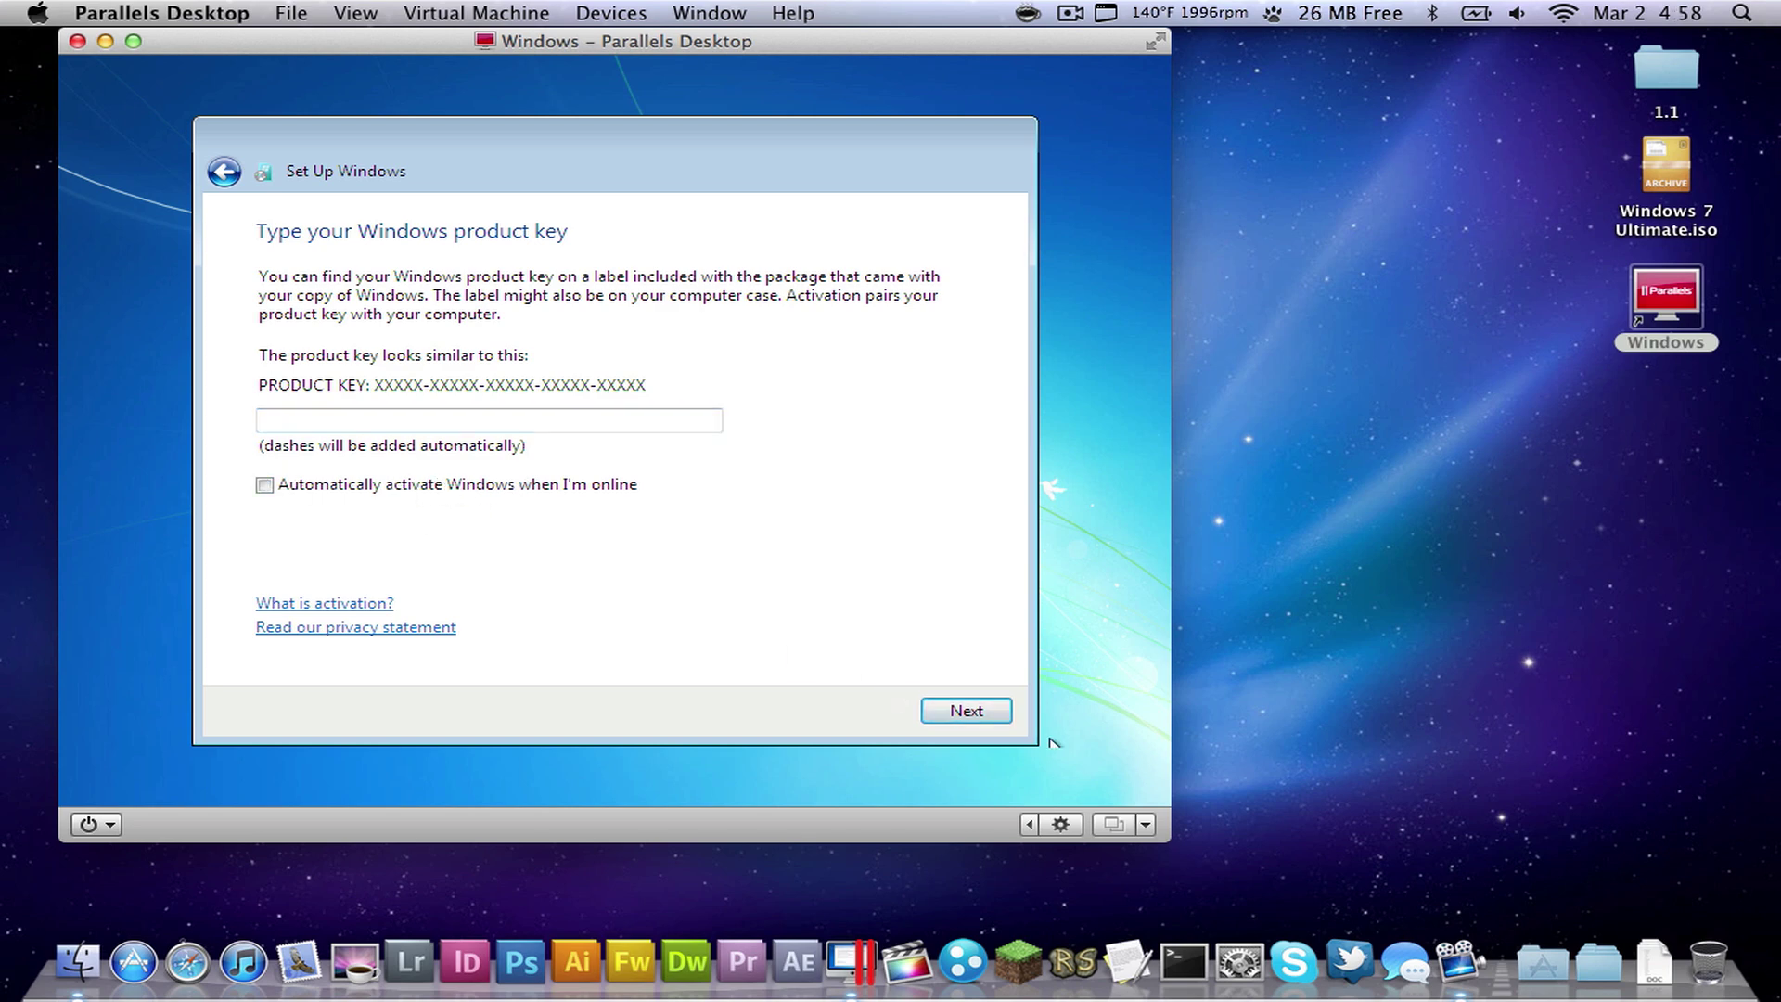
{"action": "left_click", "coordinate": [992, 716]}
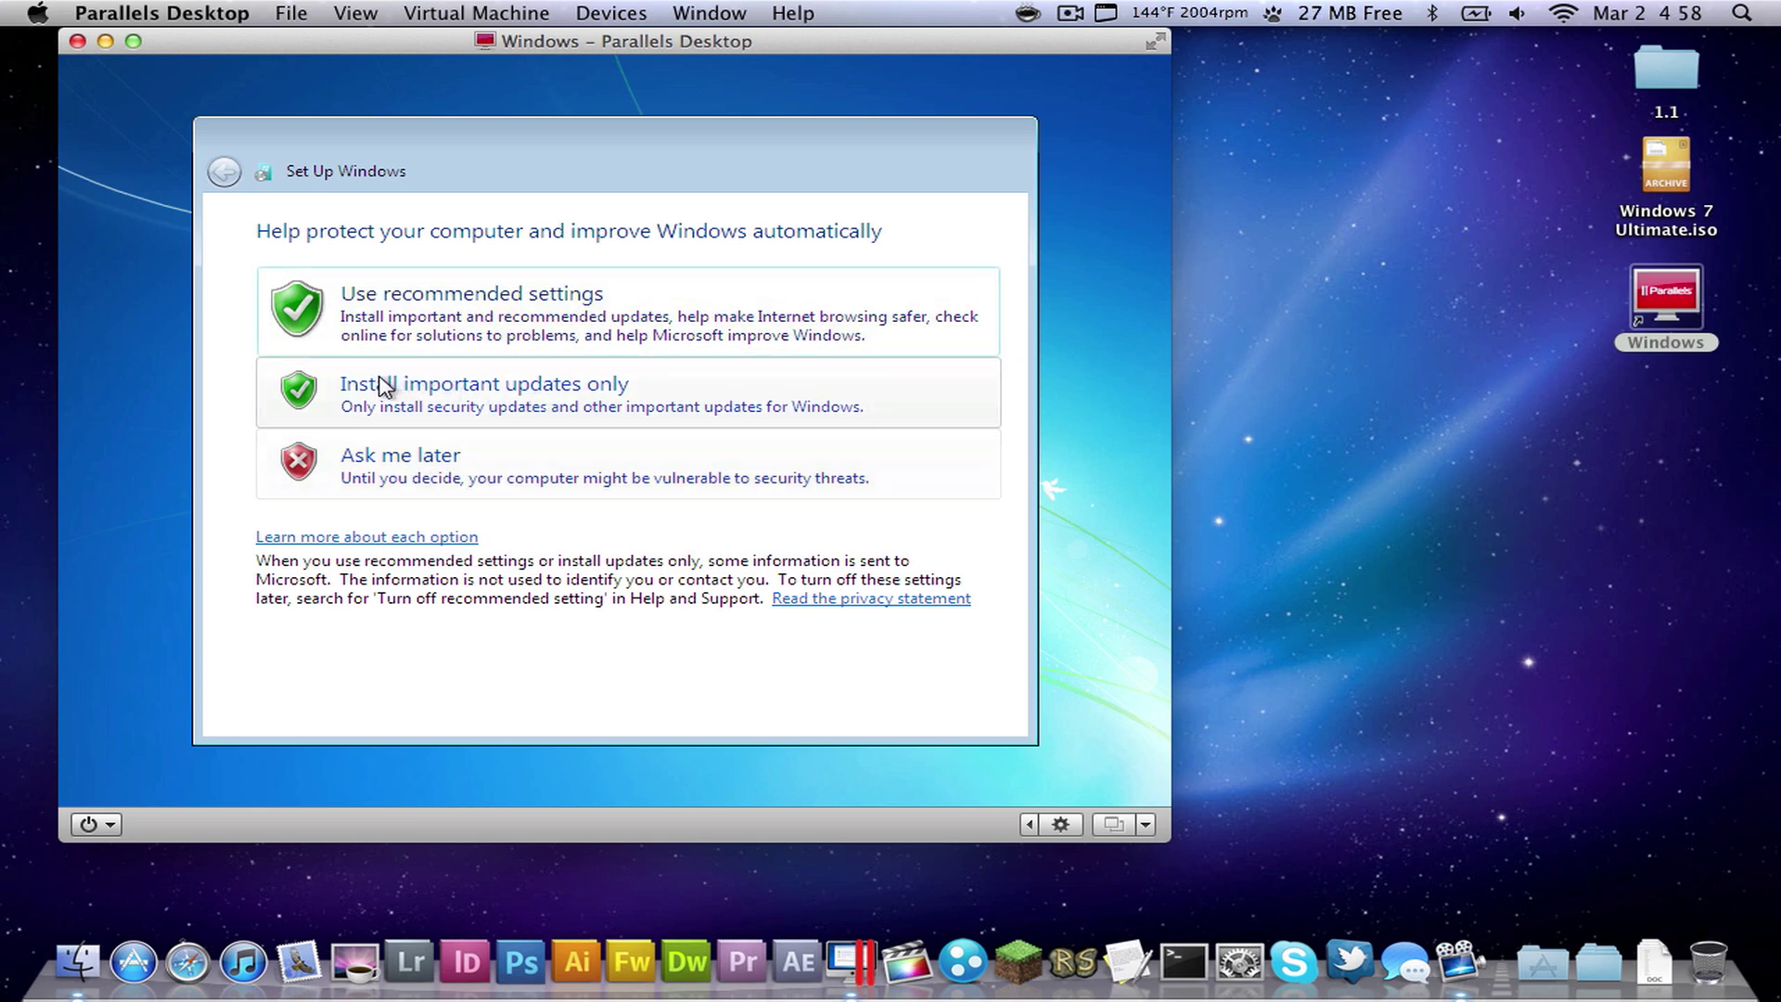
{"action": "left_click", "coordinate": [478, 406]}
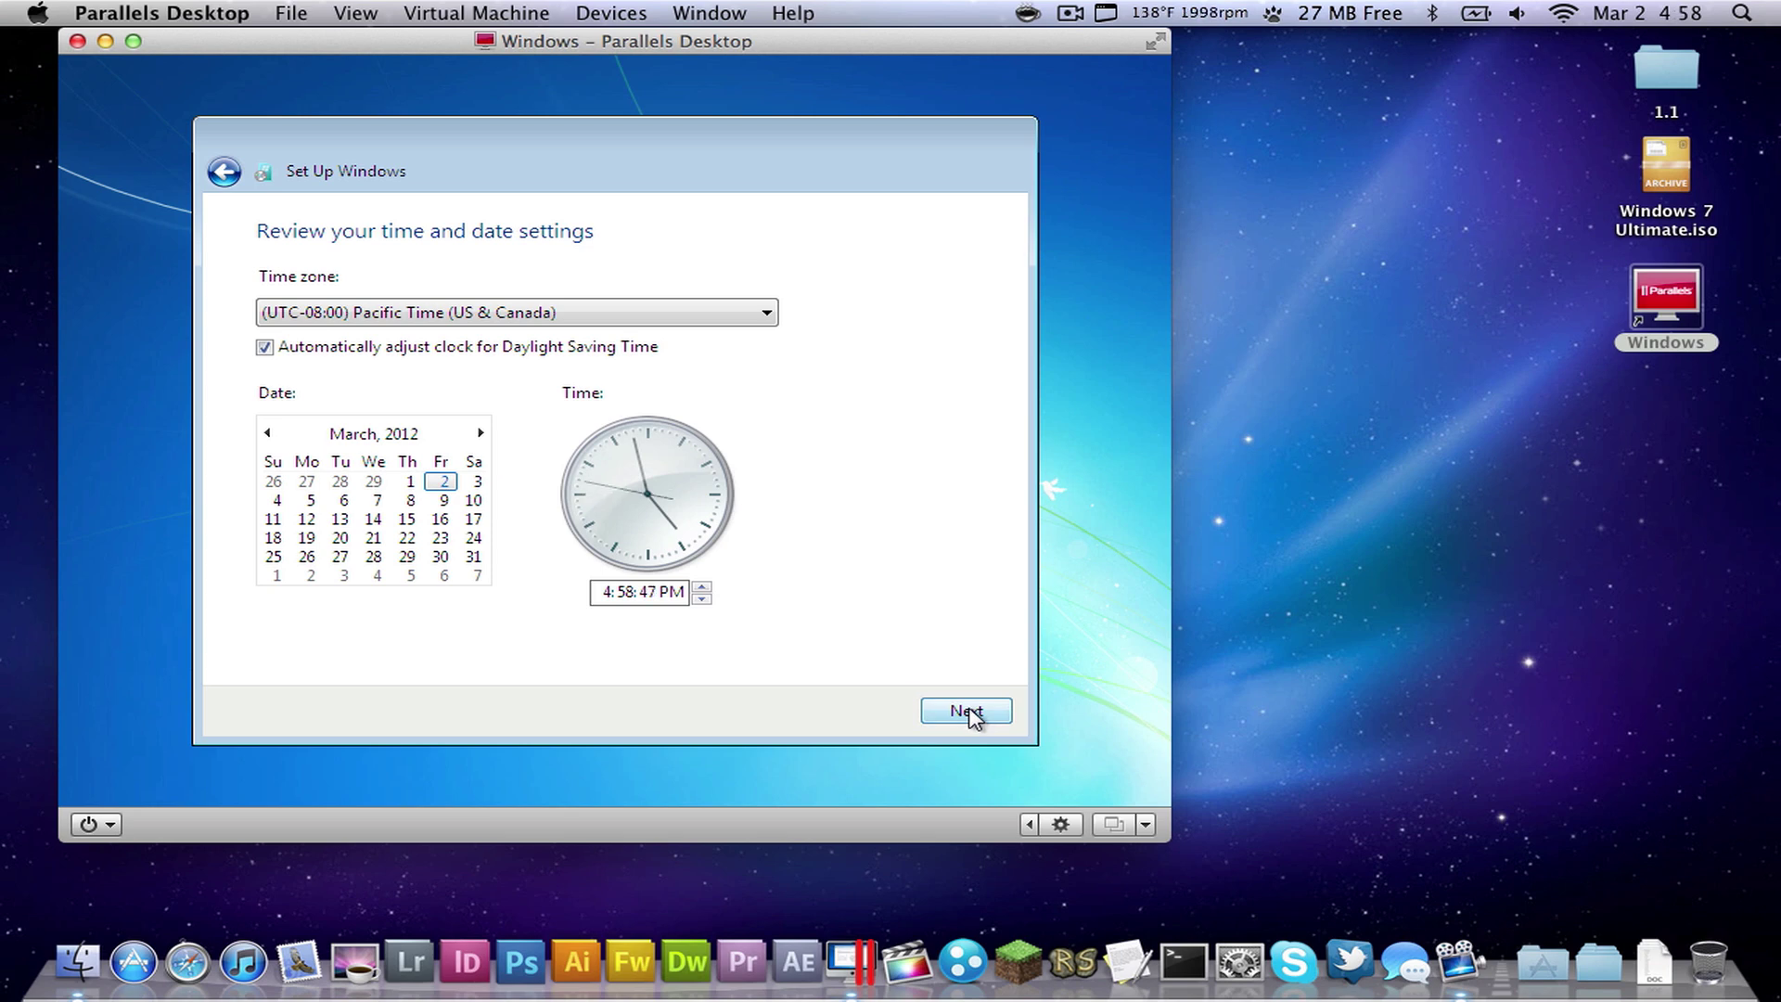
- Accept the Pacific Time date settings, choose Home network, and open a command prompt over setup
{"action": "left_click", "coordinate": [966, 711]}
{"action": "left_click", "coordinate": [529, 343]}
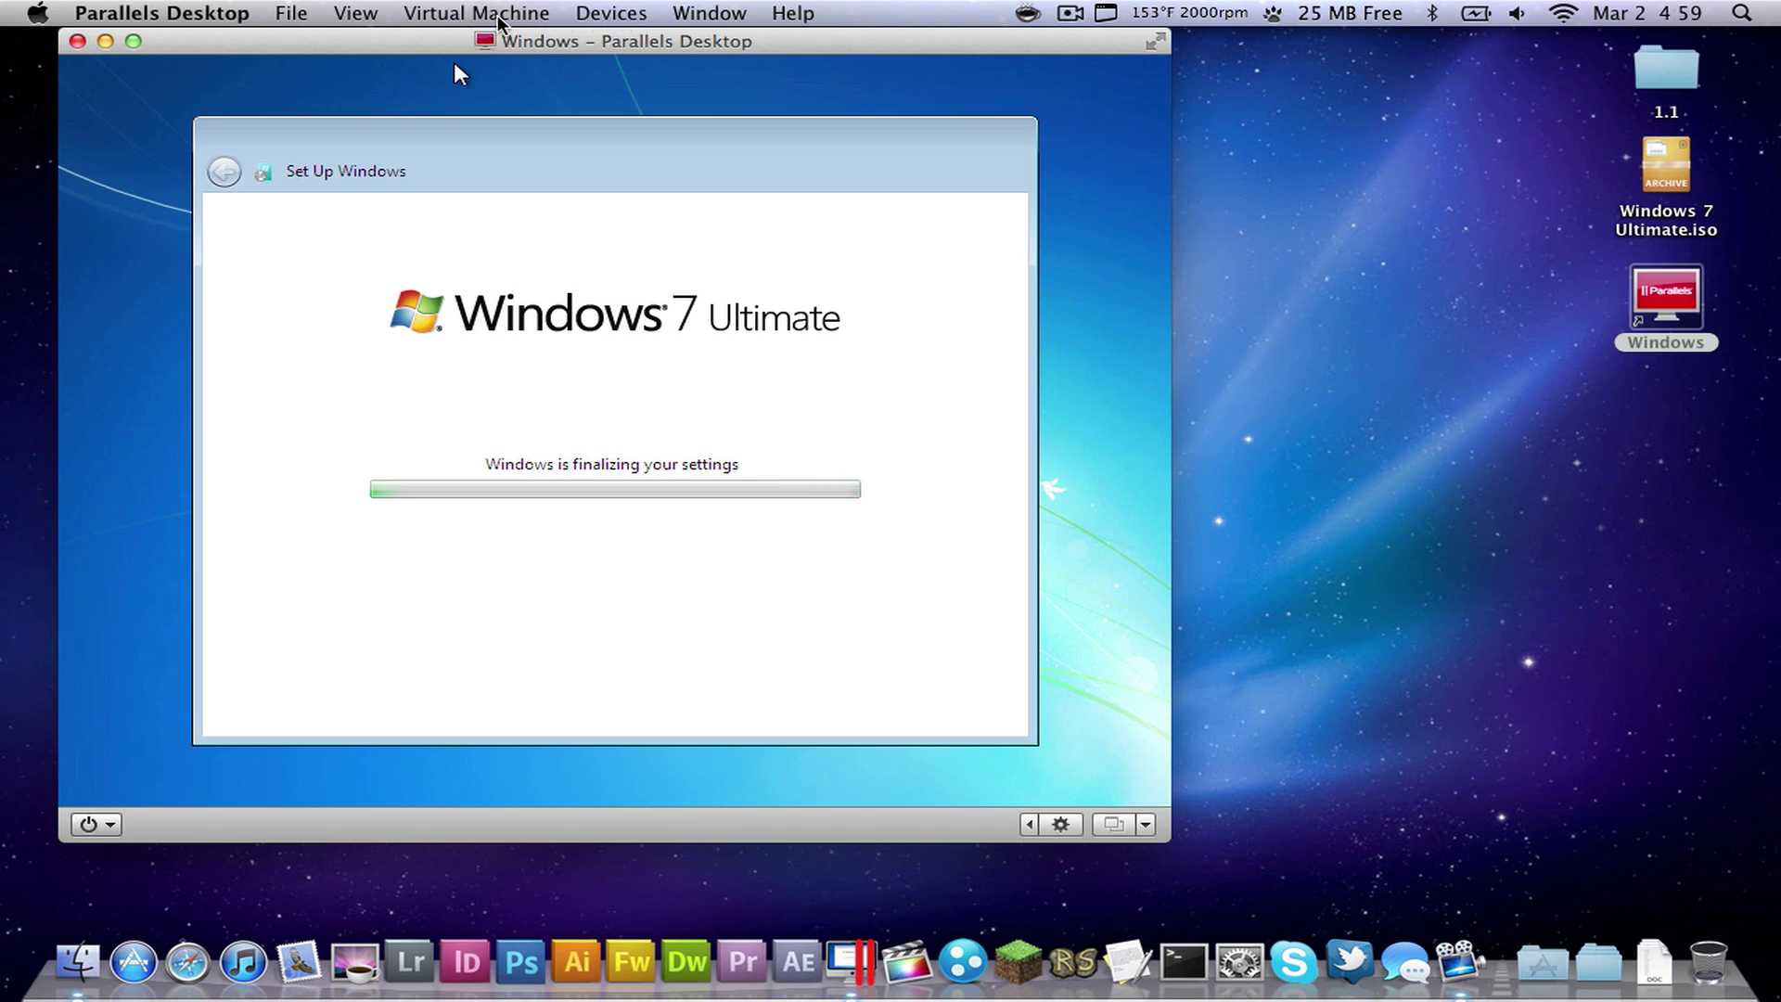
{"action": "key", "text": "shift+F10"}
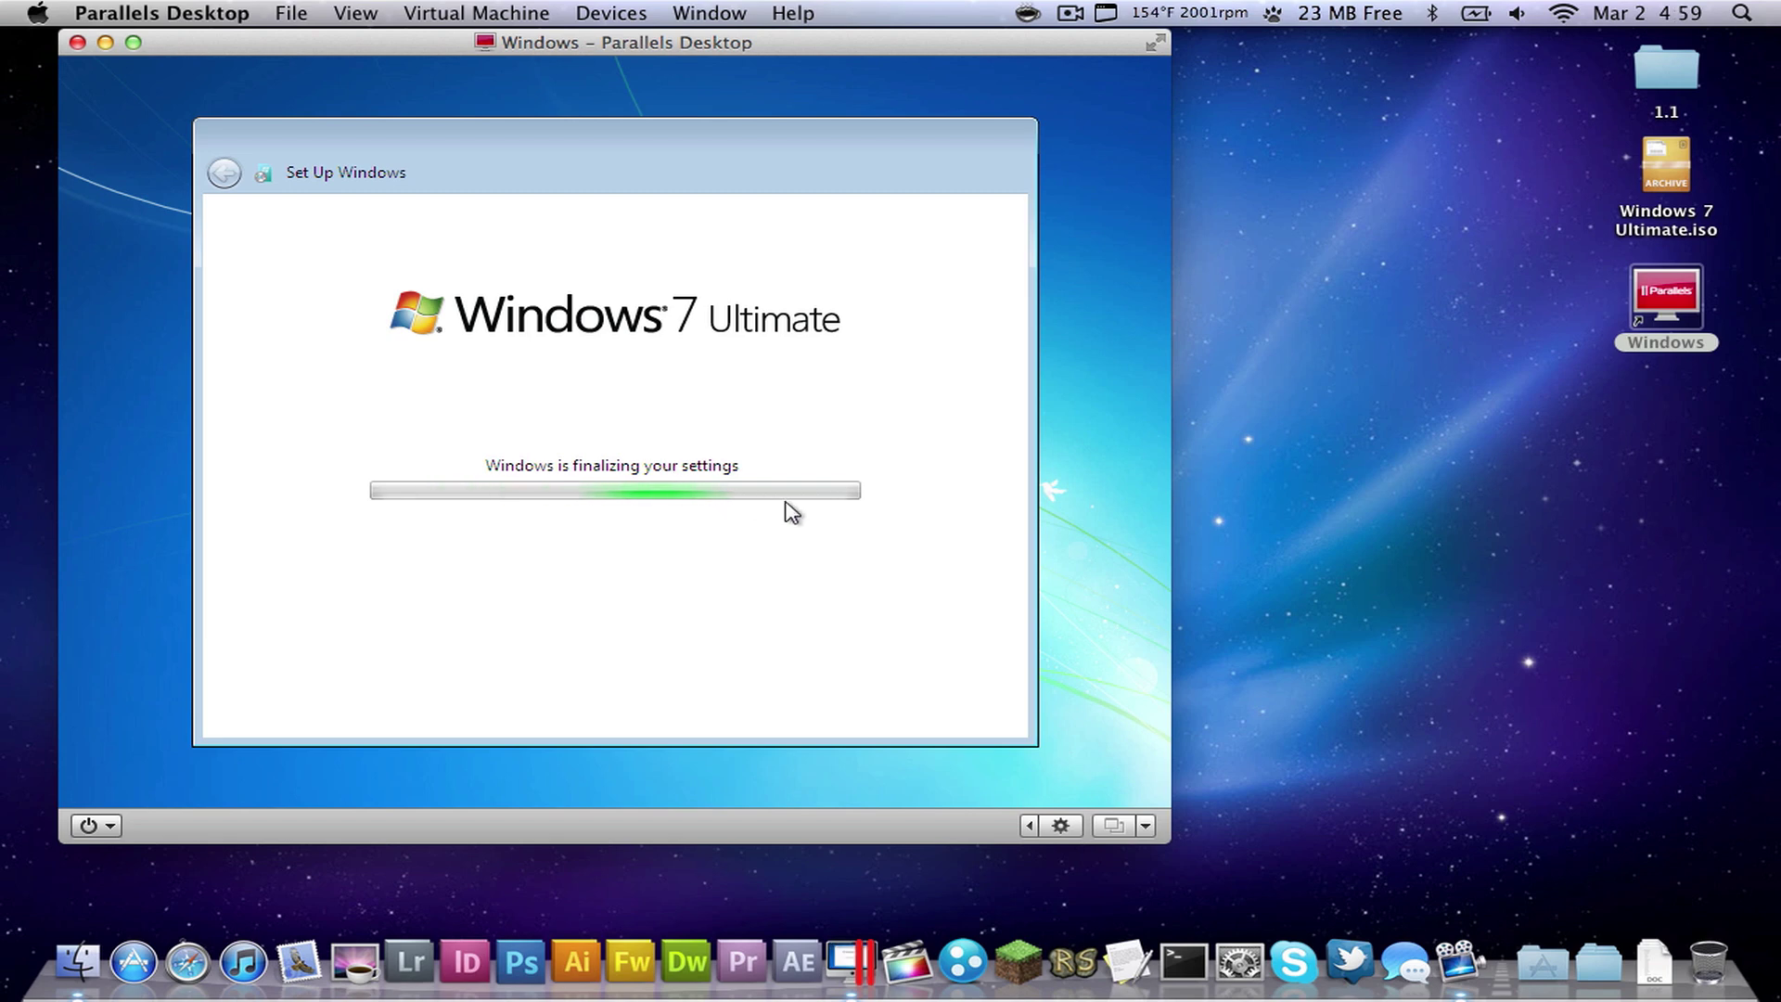
{"action": "left_click_drag", "start_coordinate": [771, 176], "coordinate": [703, 151]}
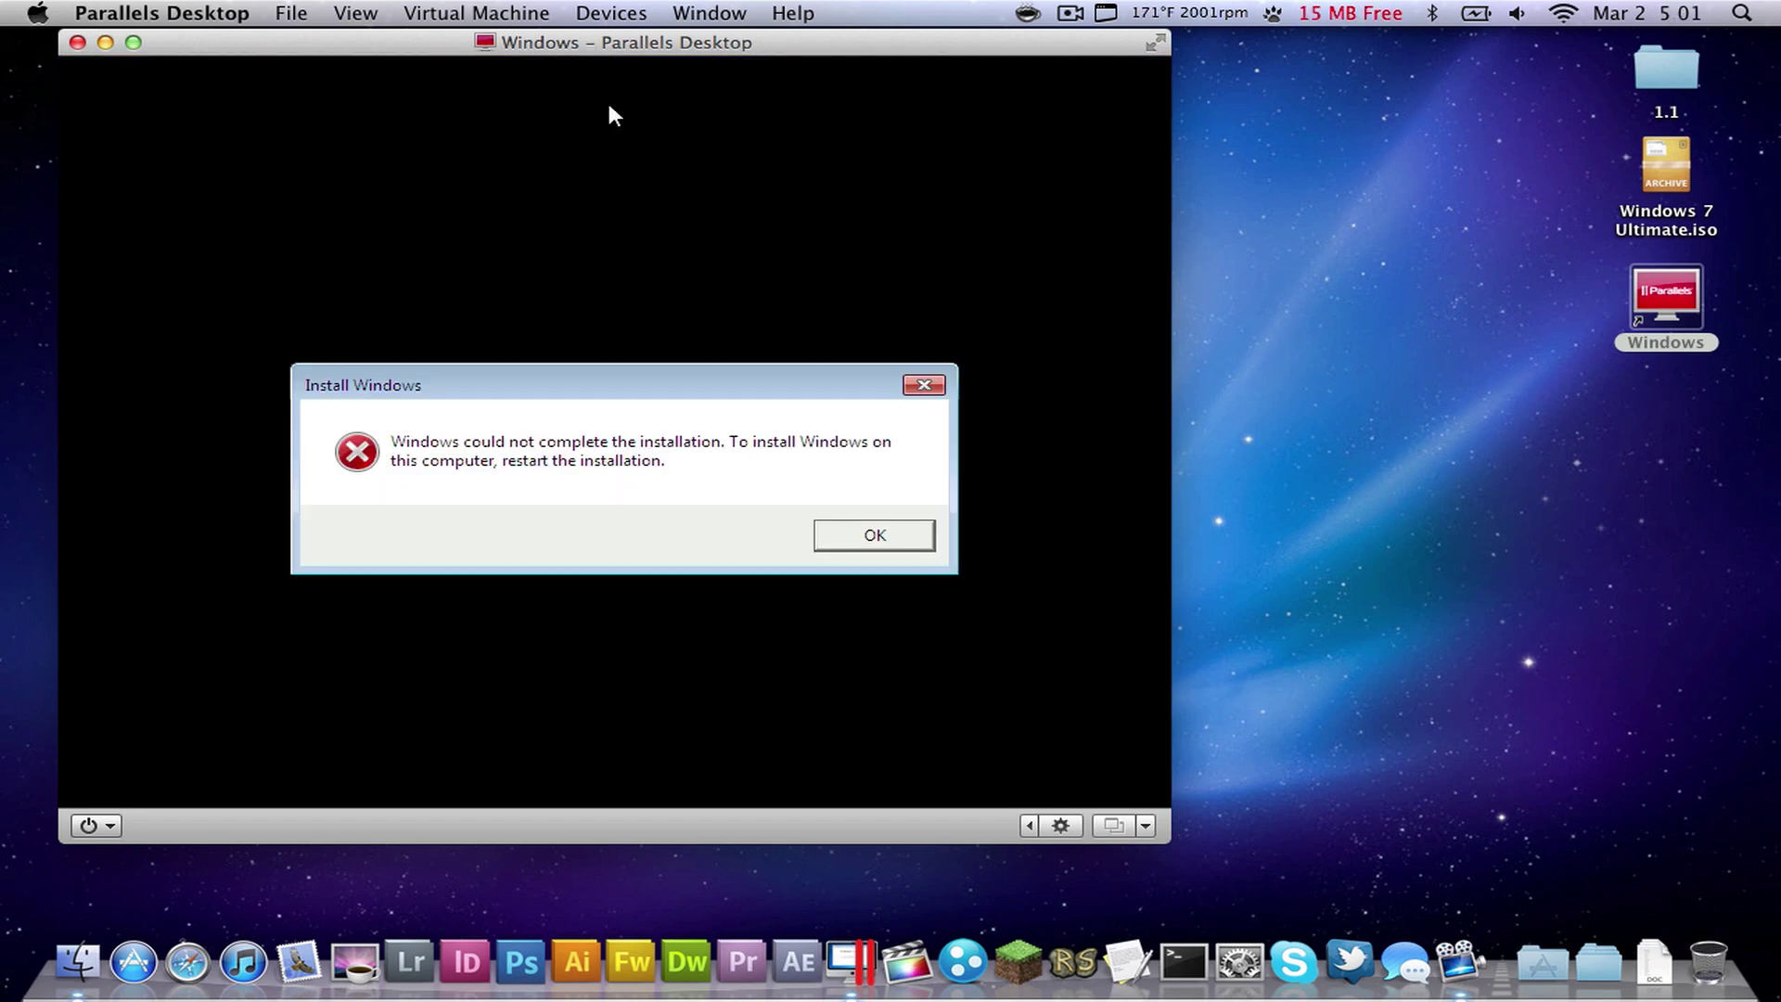
- Dismiss the 'Windows could not complete the installation' error with Enter
{"action": "key", "text": "Return"}
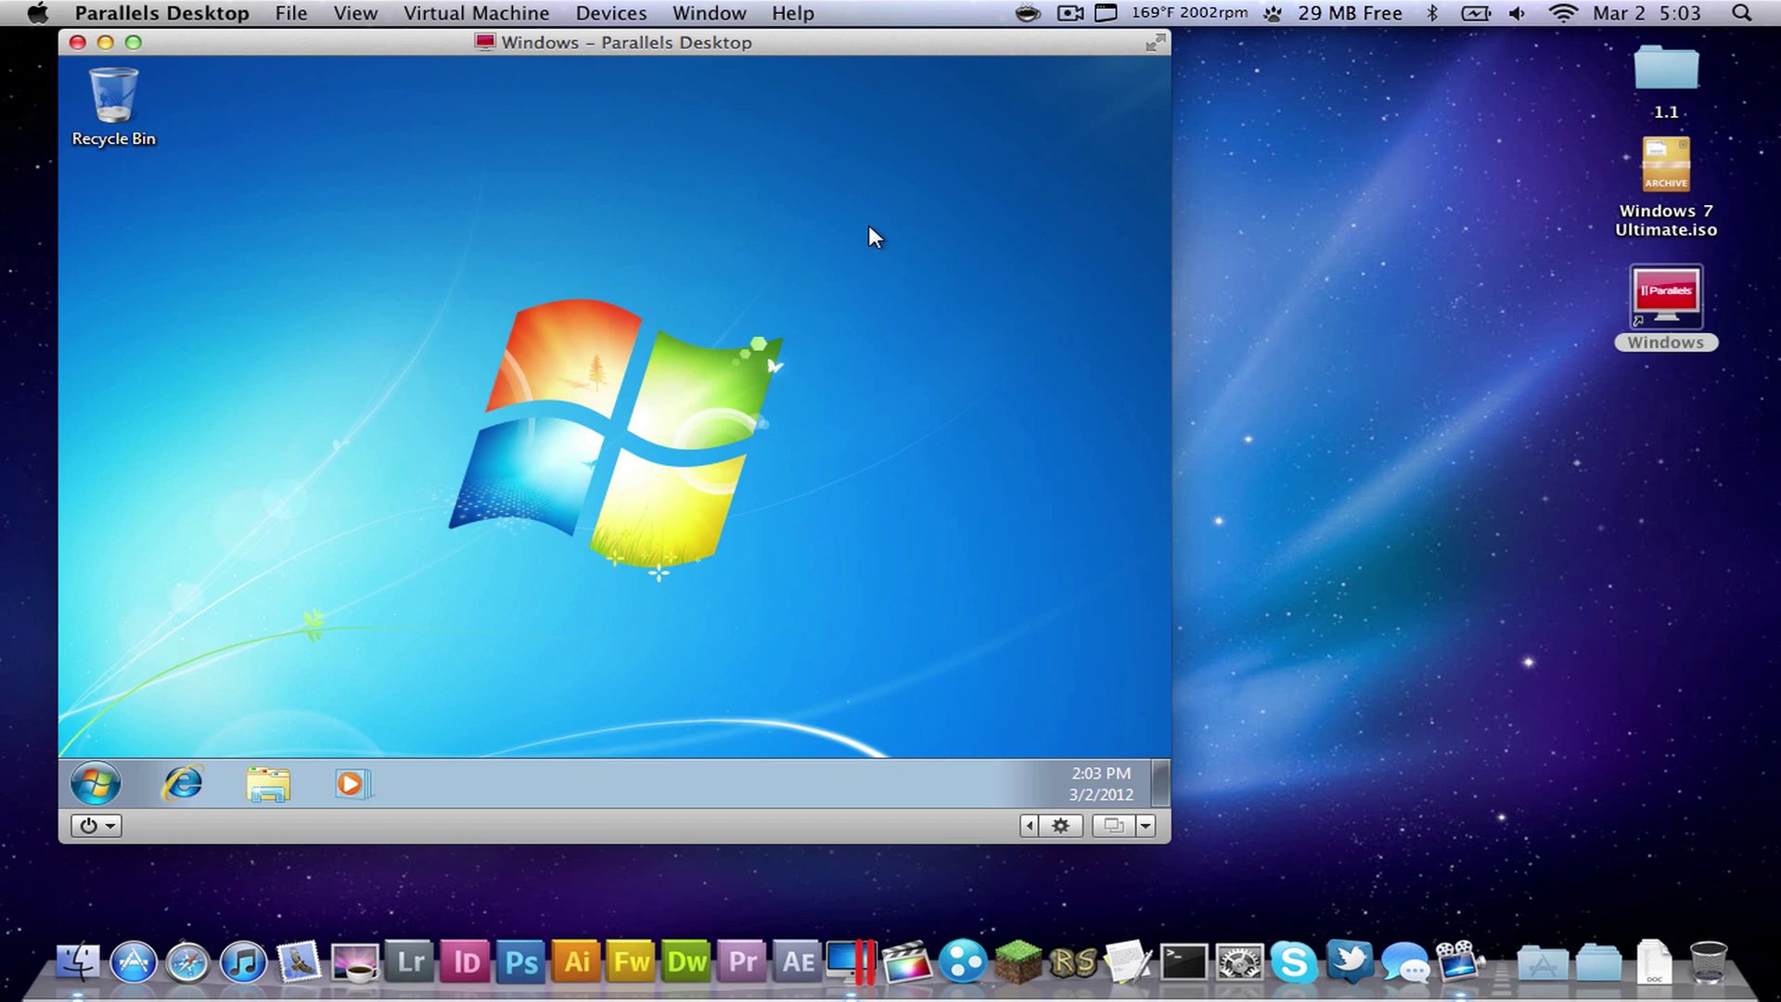
{"action": "left_click_drag", "start_coordinate": [454, 463], "coordinate": [668, 260]}
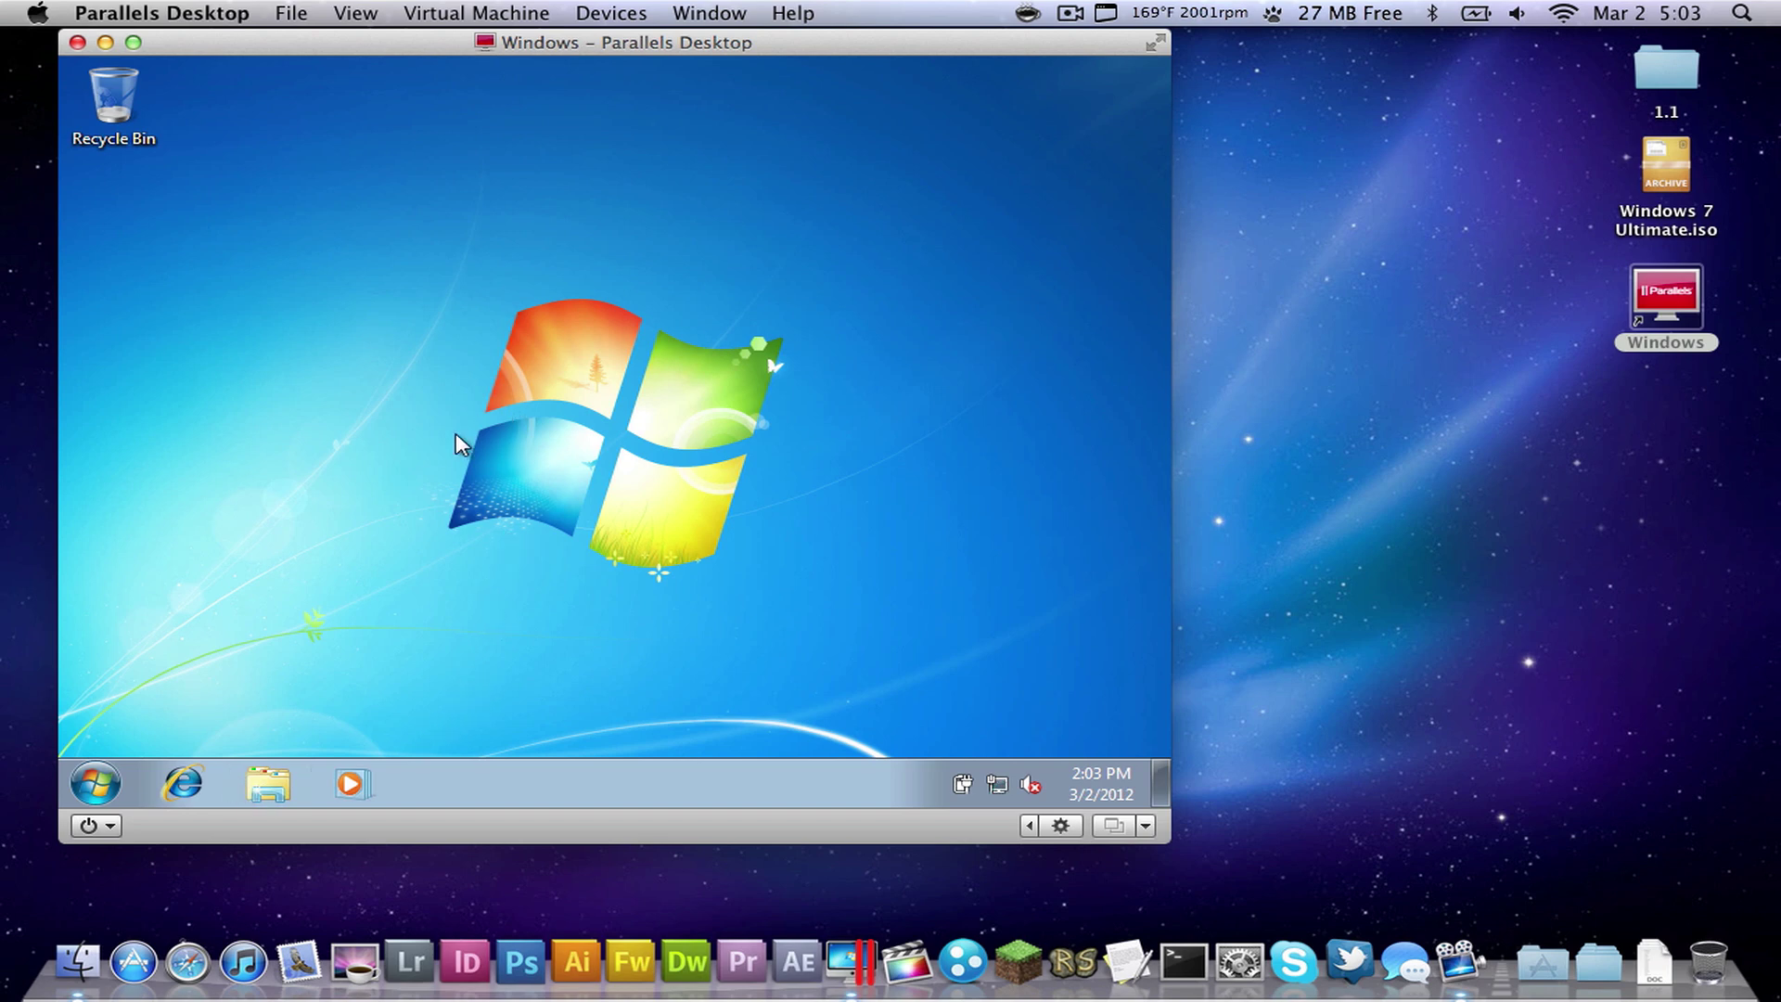
{"action": "left_click_drag", "start_coordinate": [764, 603], "coordinate": [885, 630]}
{"action": "left_click", "coordinate": [96, 784]}
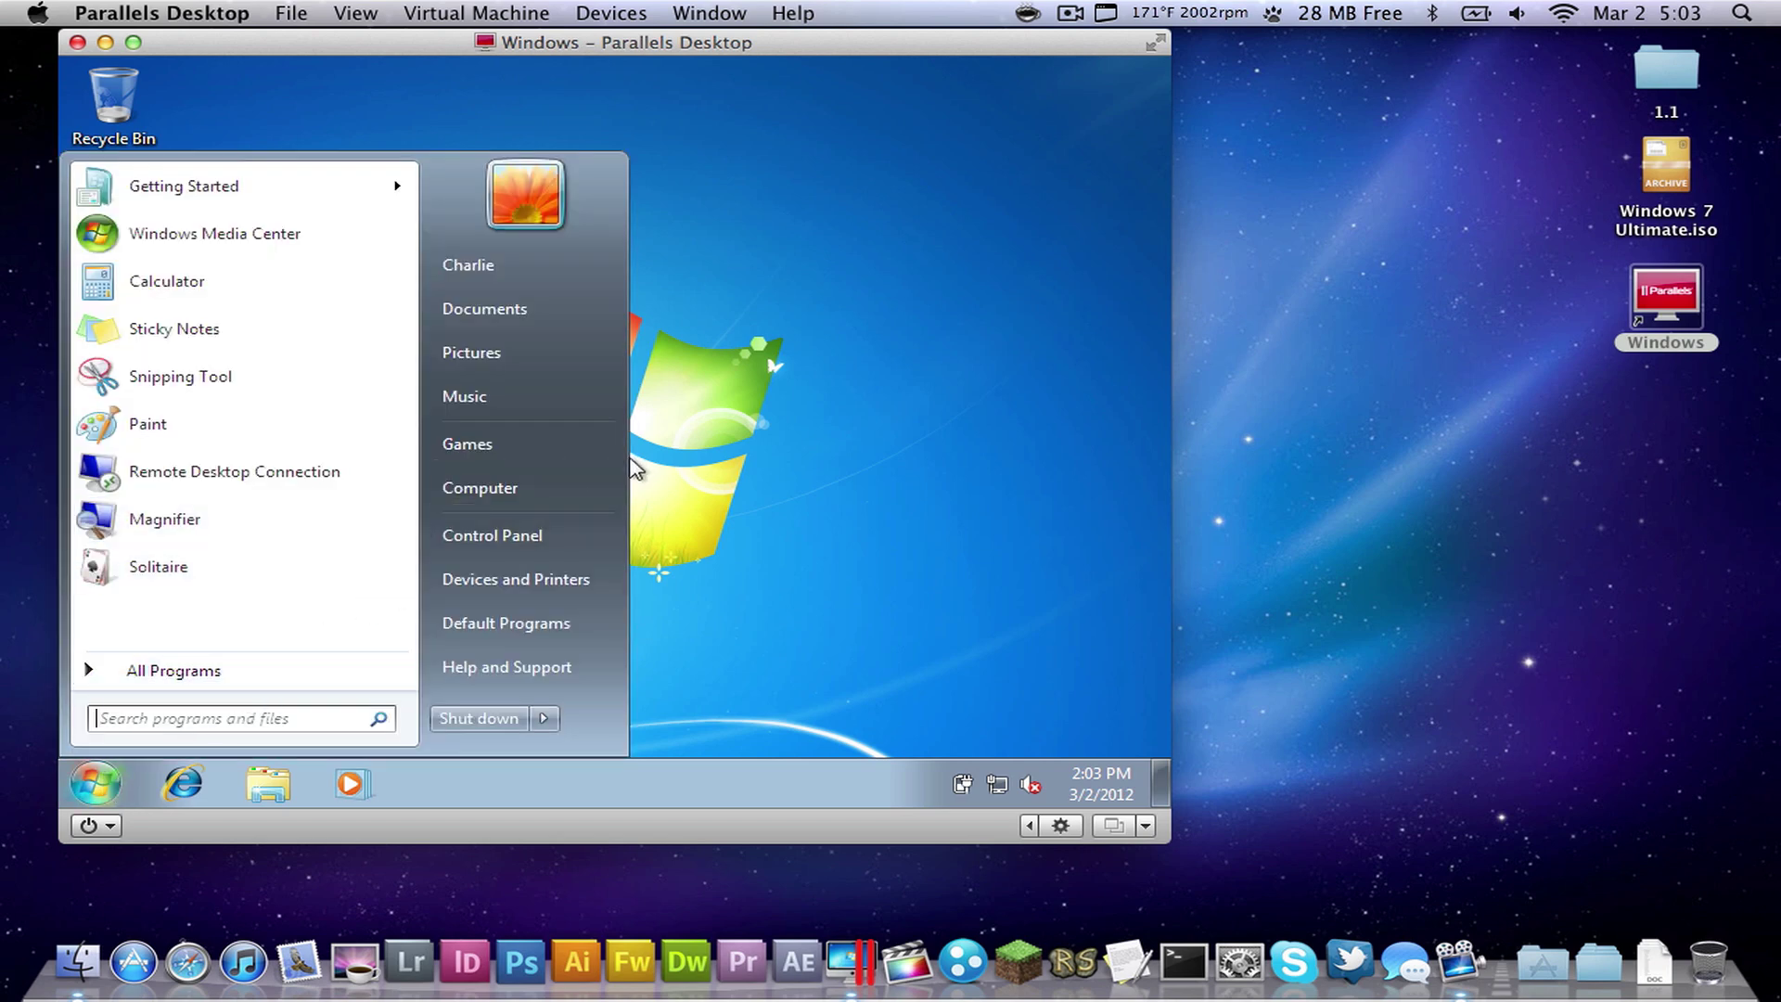
{"action": "left_click", "coordinate": [543, 490]}
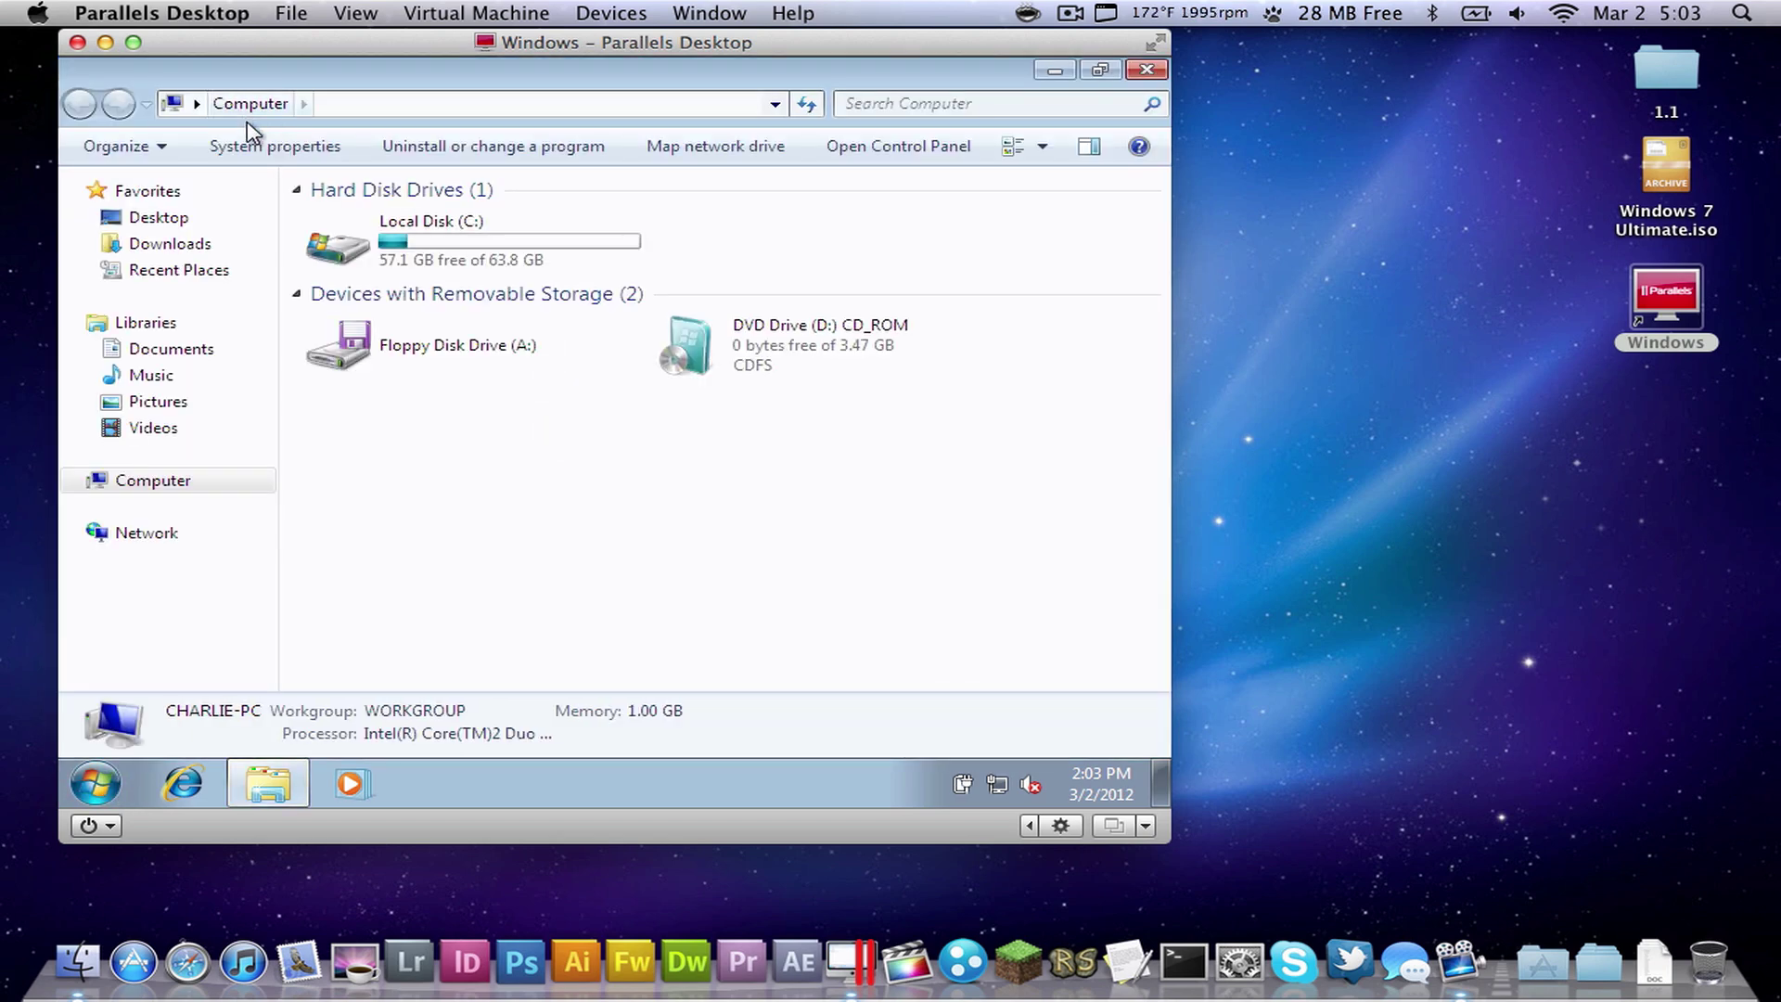
{"action": "left_click", "coordinate": [266, 147]}
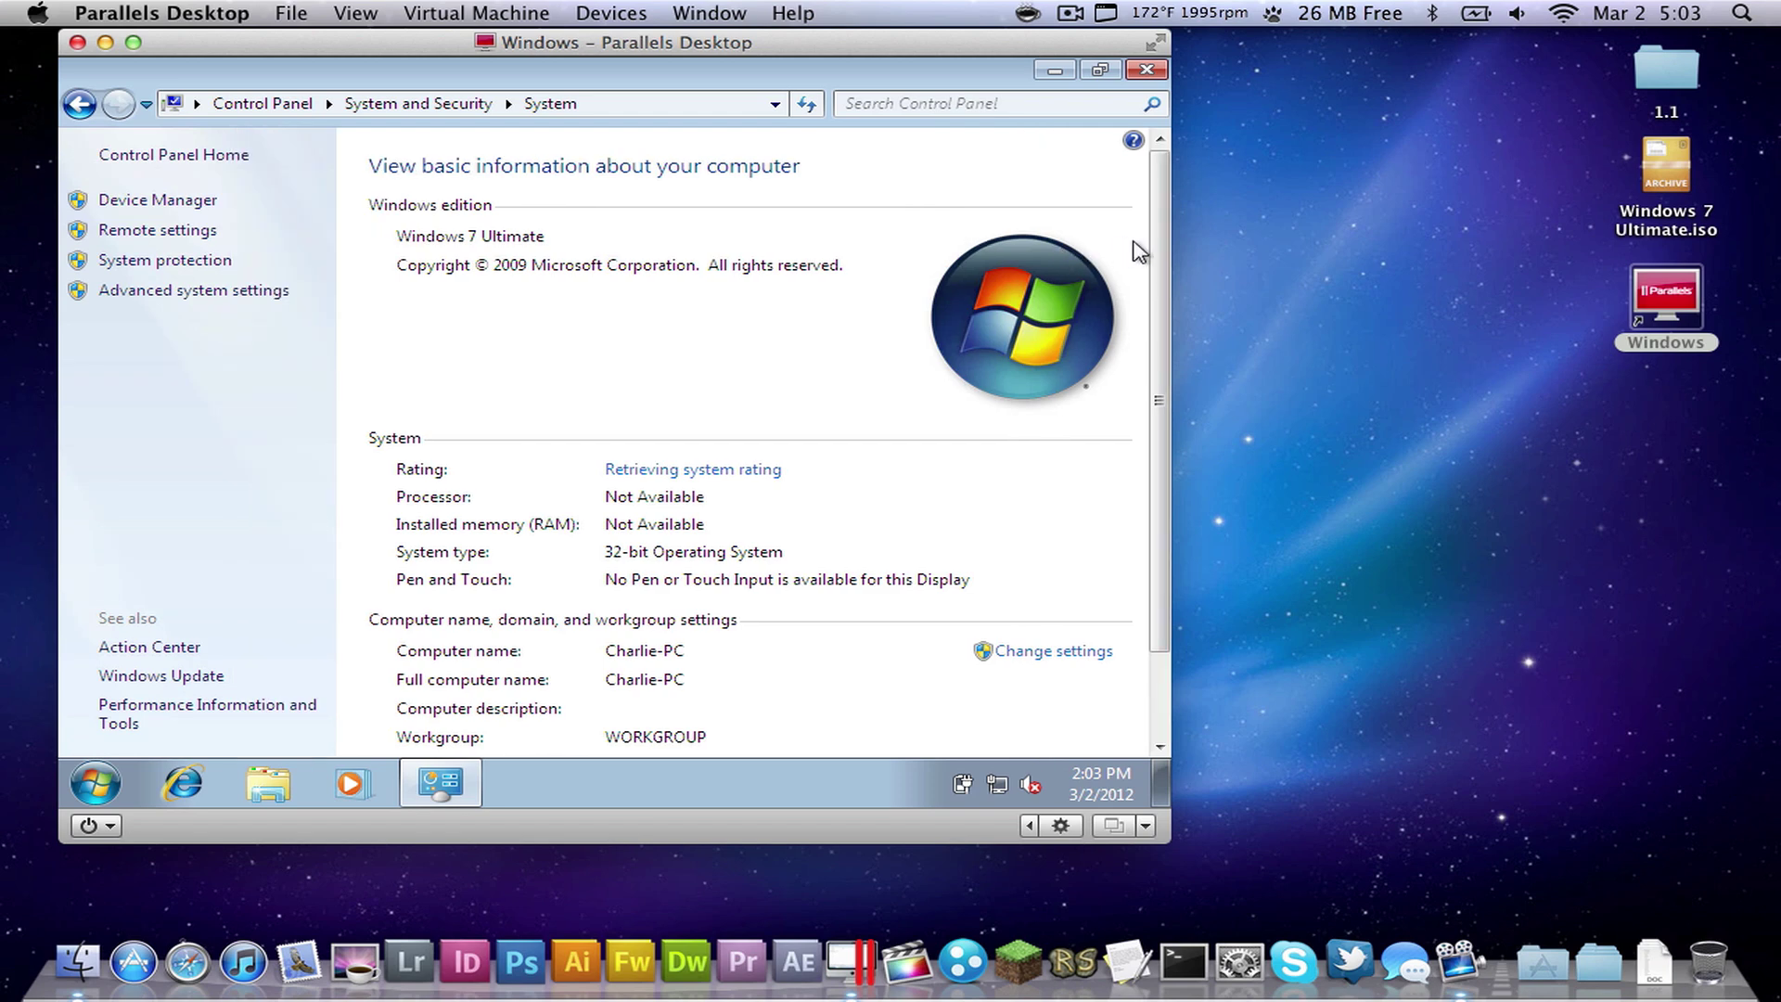
{"action": "left_click_drag", "start_coordinate": [1164, 271], "coordinate": [1157, 371]}
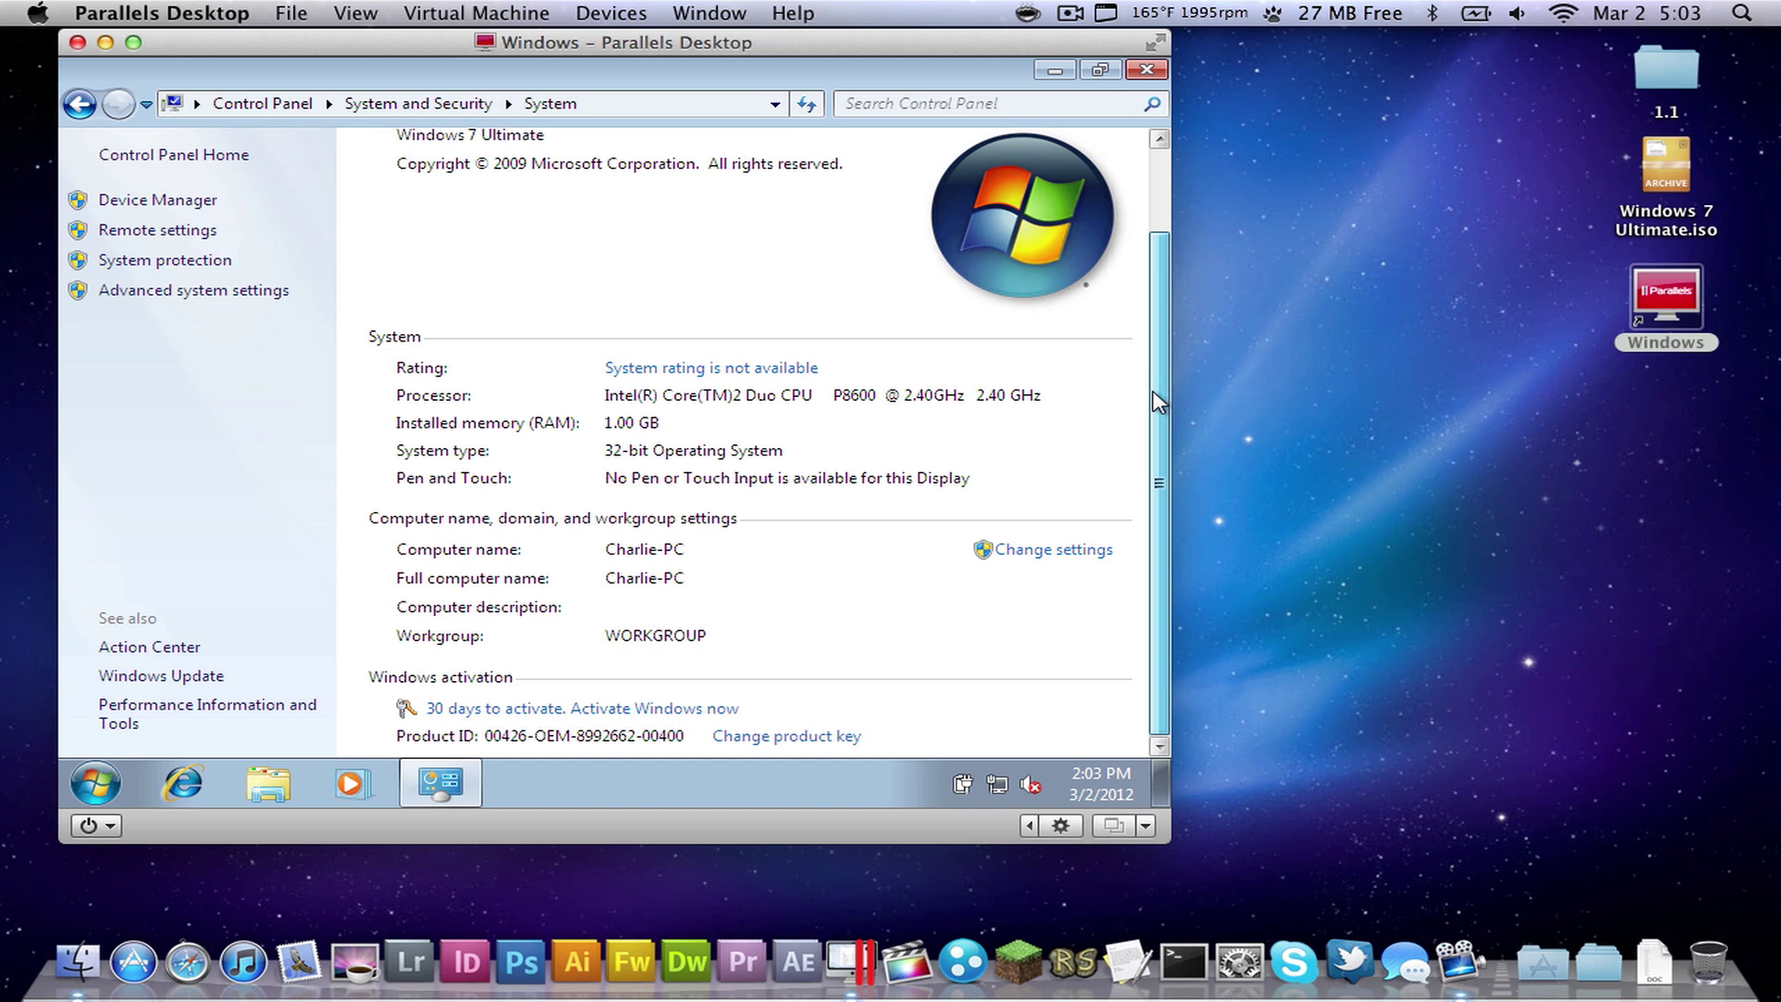
{"action": "left_click_drag", "start_coordinate": [1157, 401], "coordinate": [1155, 239]}
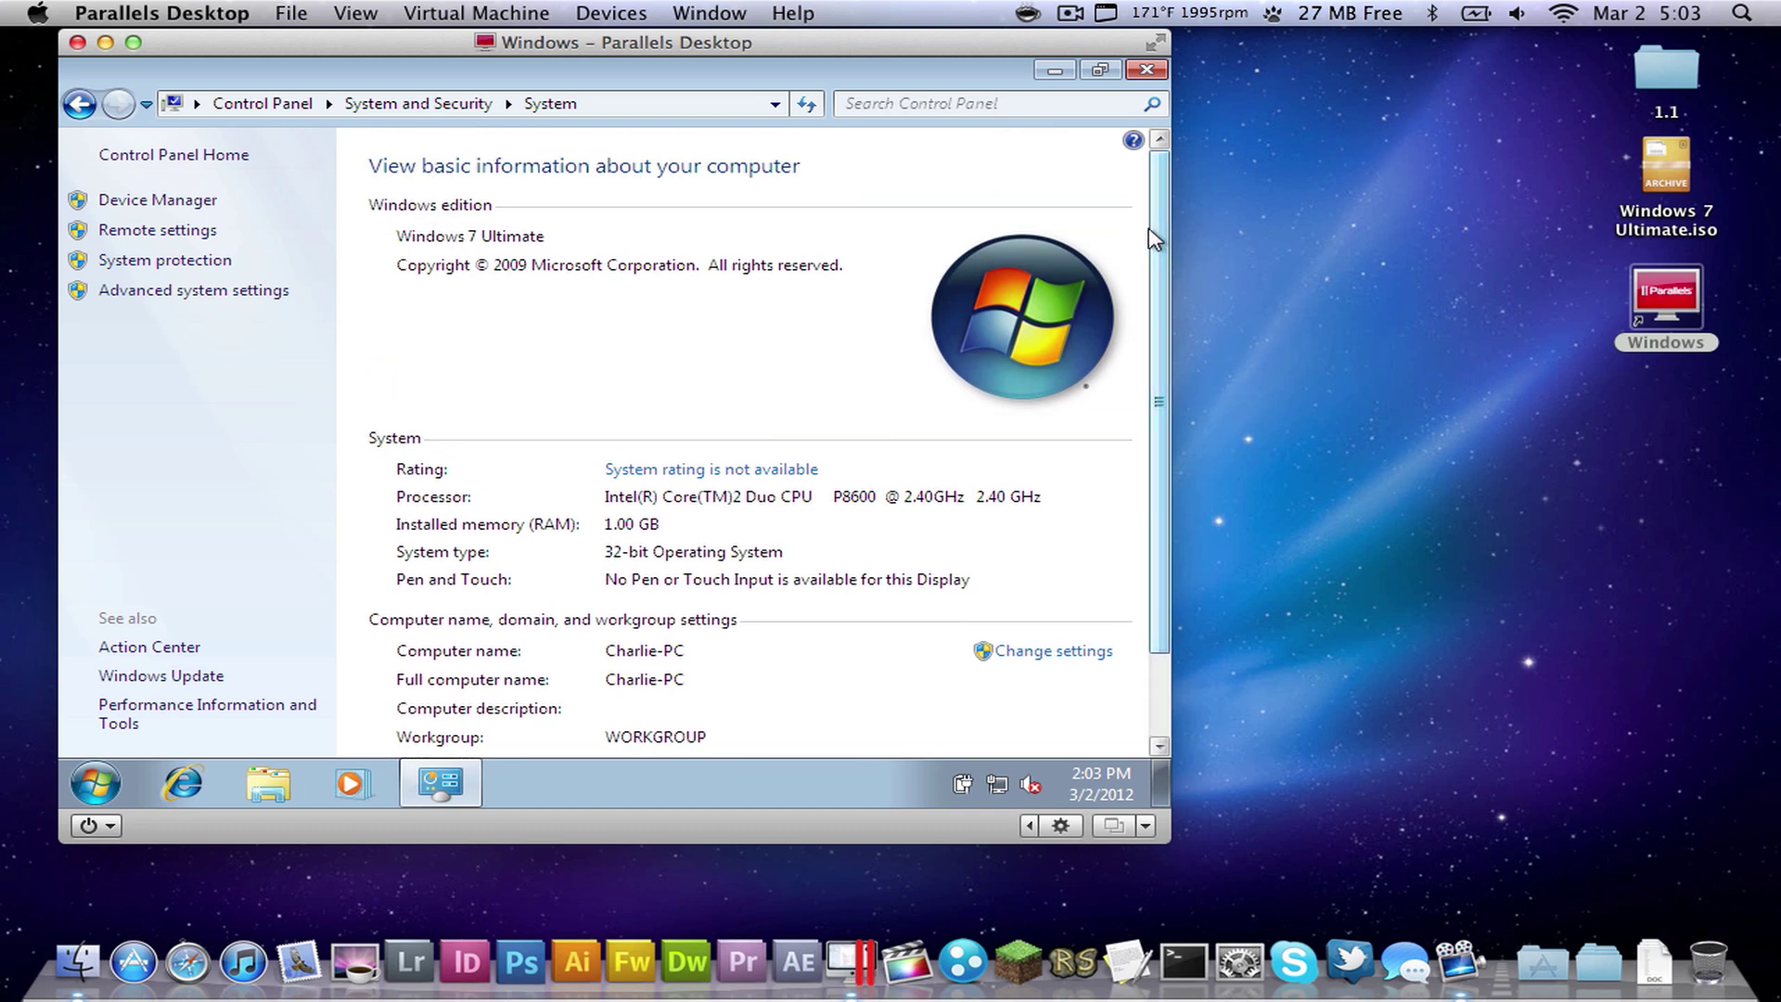
{"action": "left_click", "coordinate": [1088, 74]}
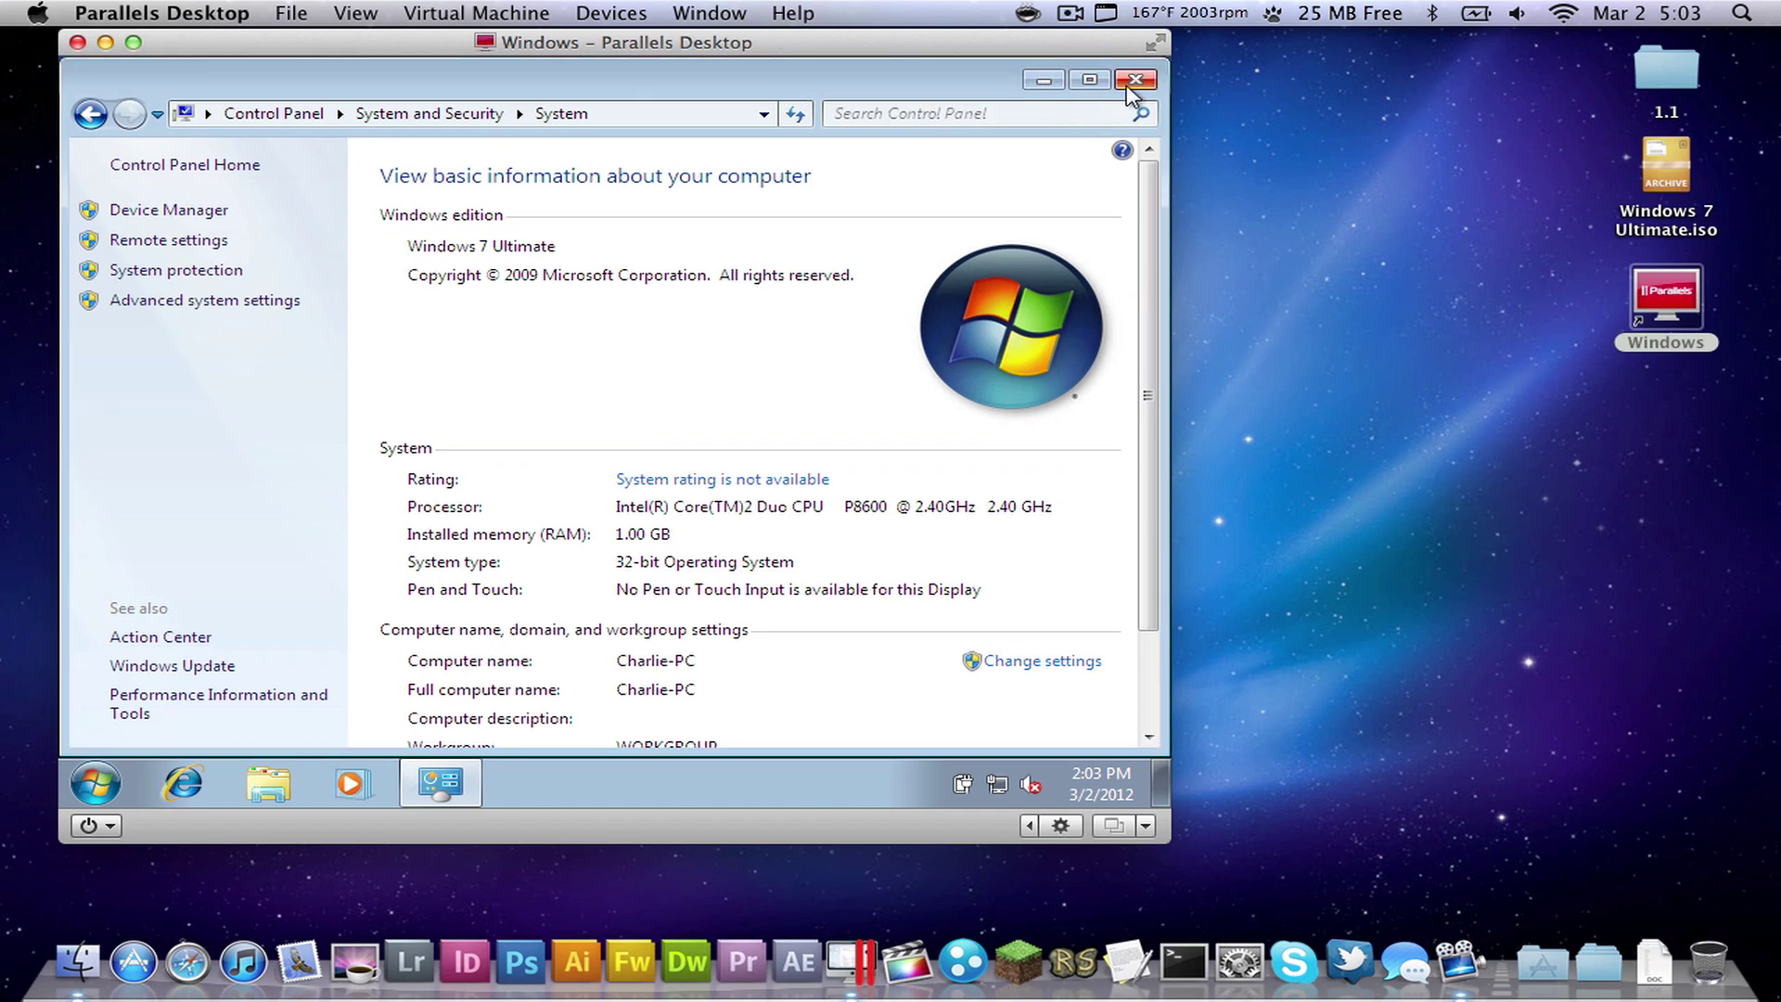
{"action": "left_click", "coordinate": [1131, 80]}
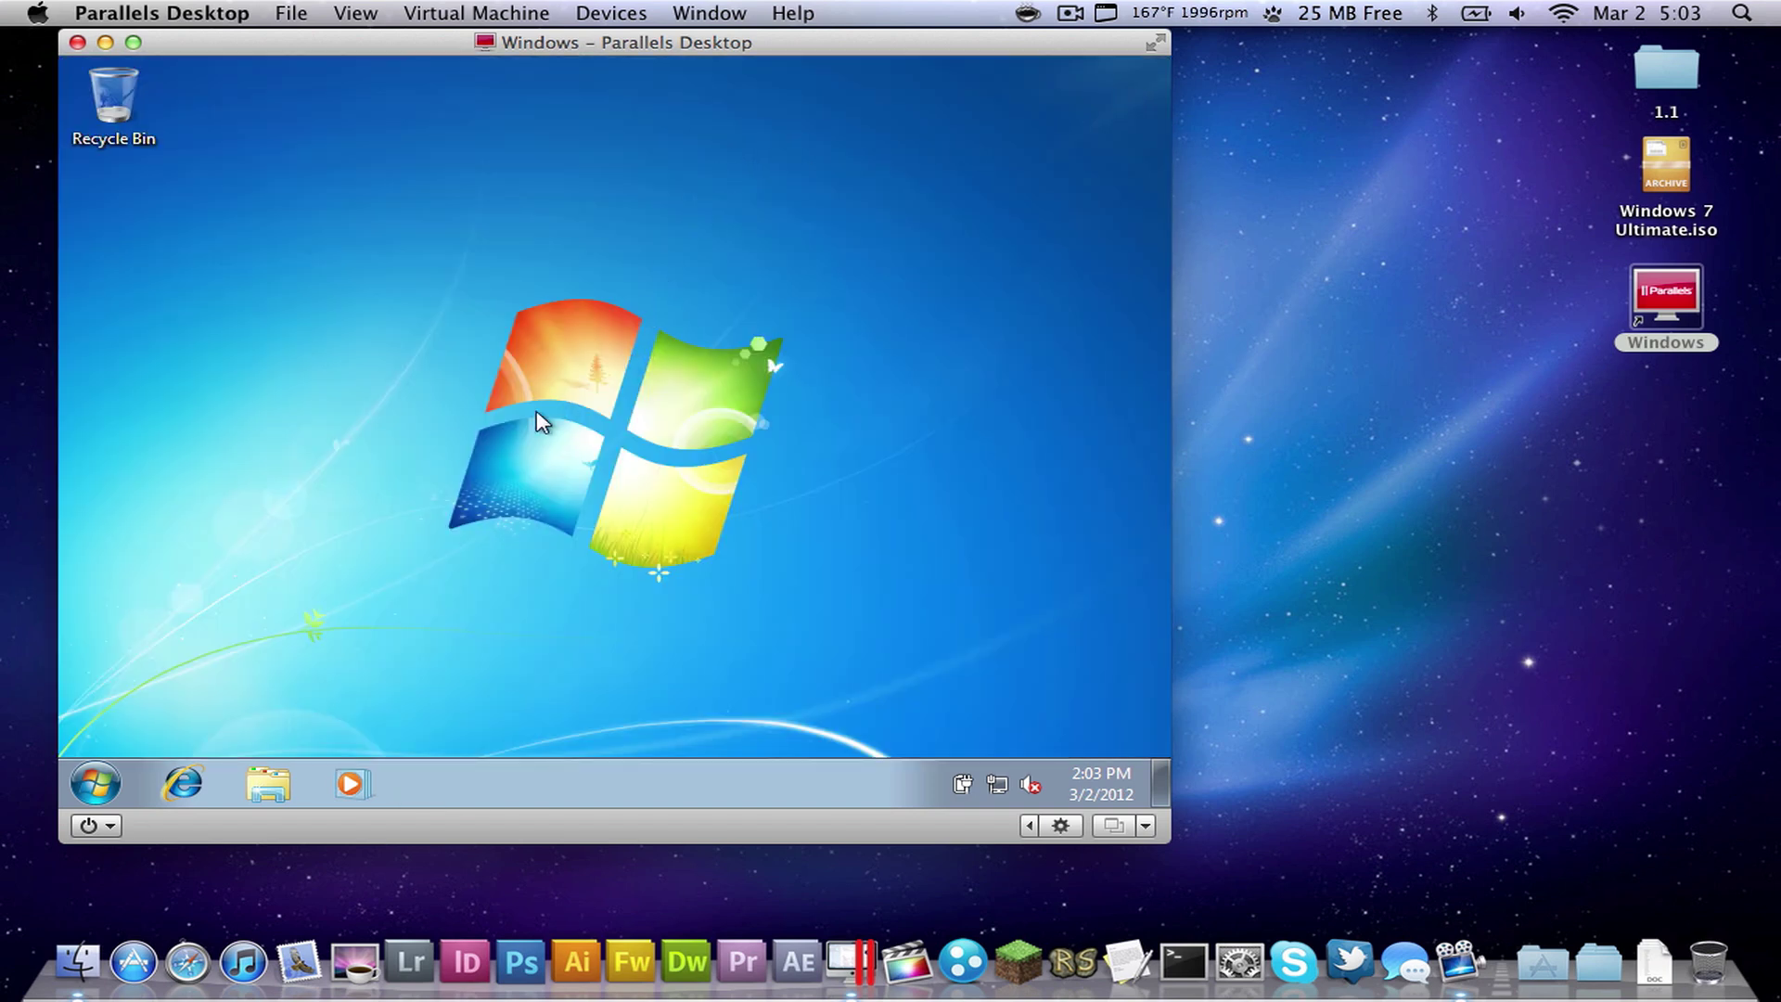
{"action": "left_click_drag", "start_coordinate": [299, 596], "coordinate": [961, 228]}
- Switch the VM to full screen and open Control Panel's Display settings
{"action": "left_click", "coordinate": [1157, 44]}
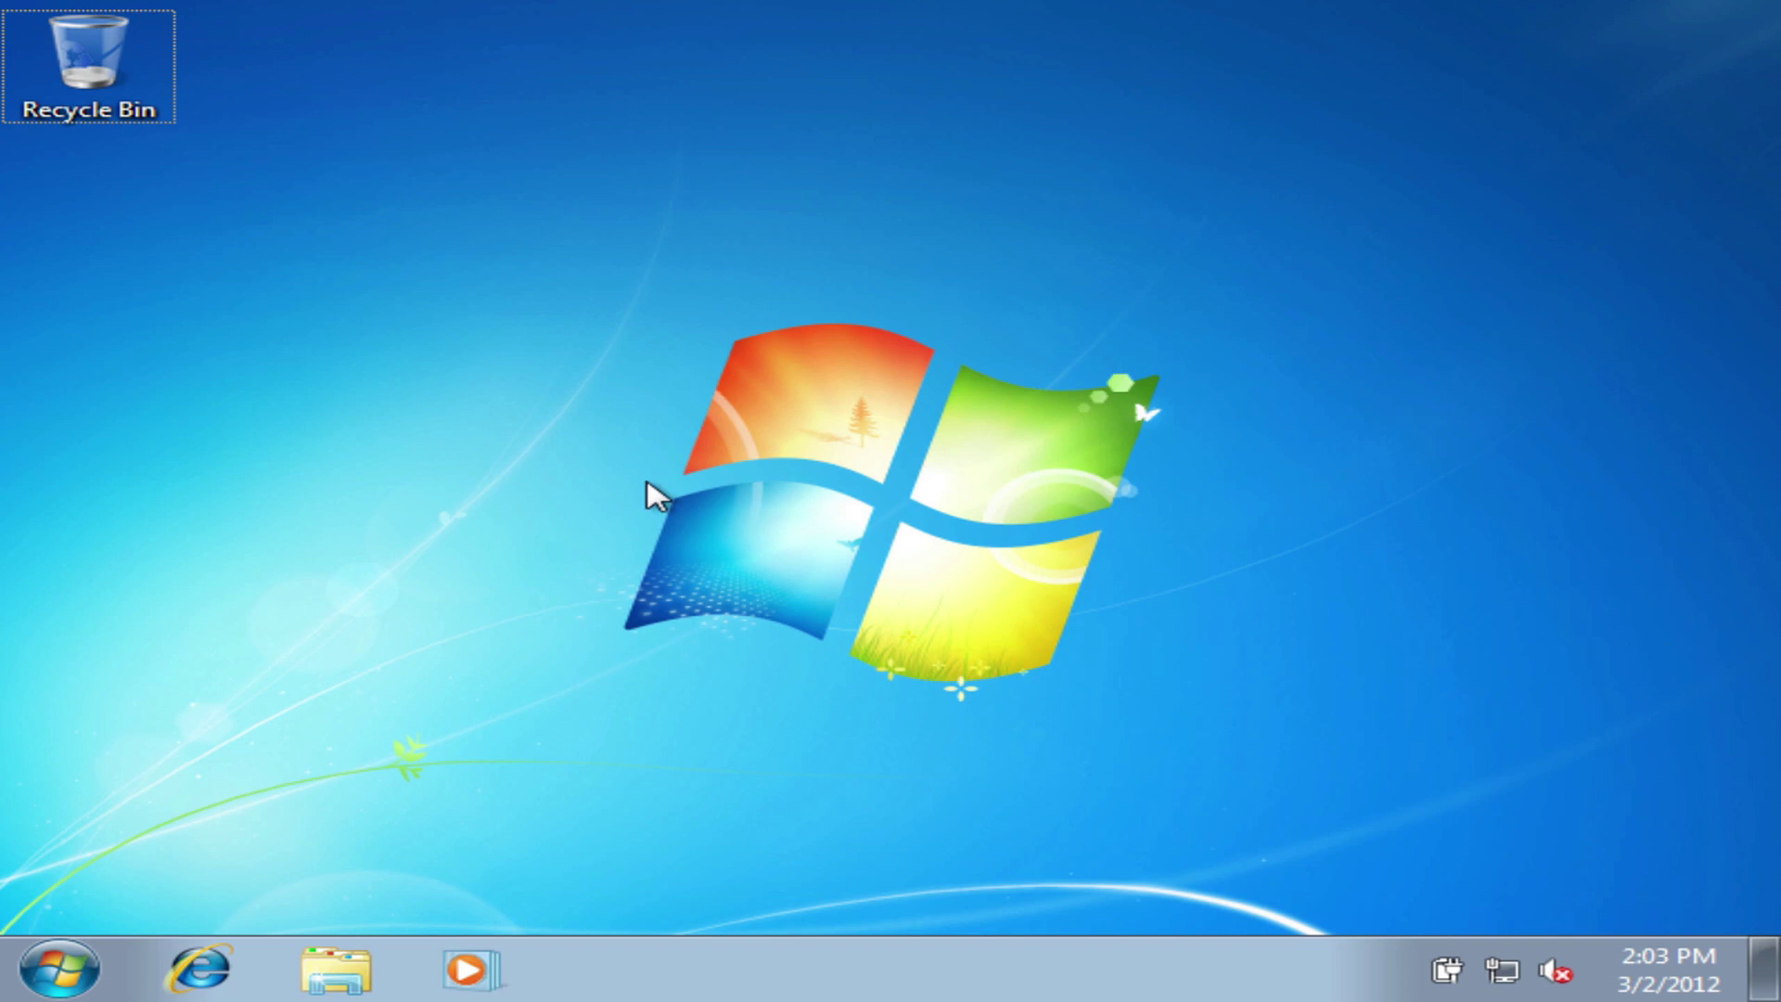
{"action": "left_click", "coordinate": [60, 970]}
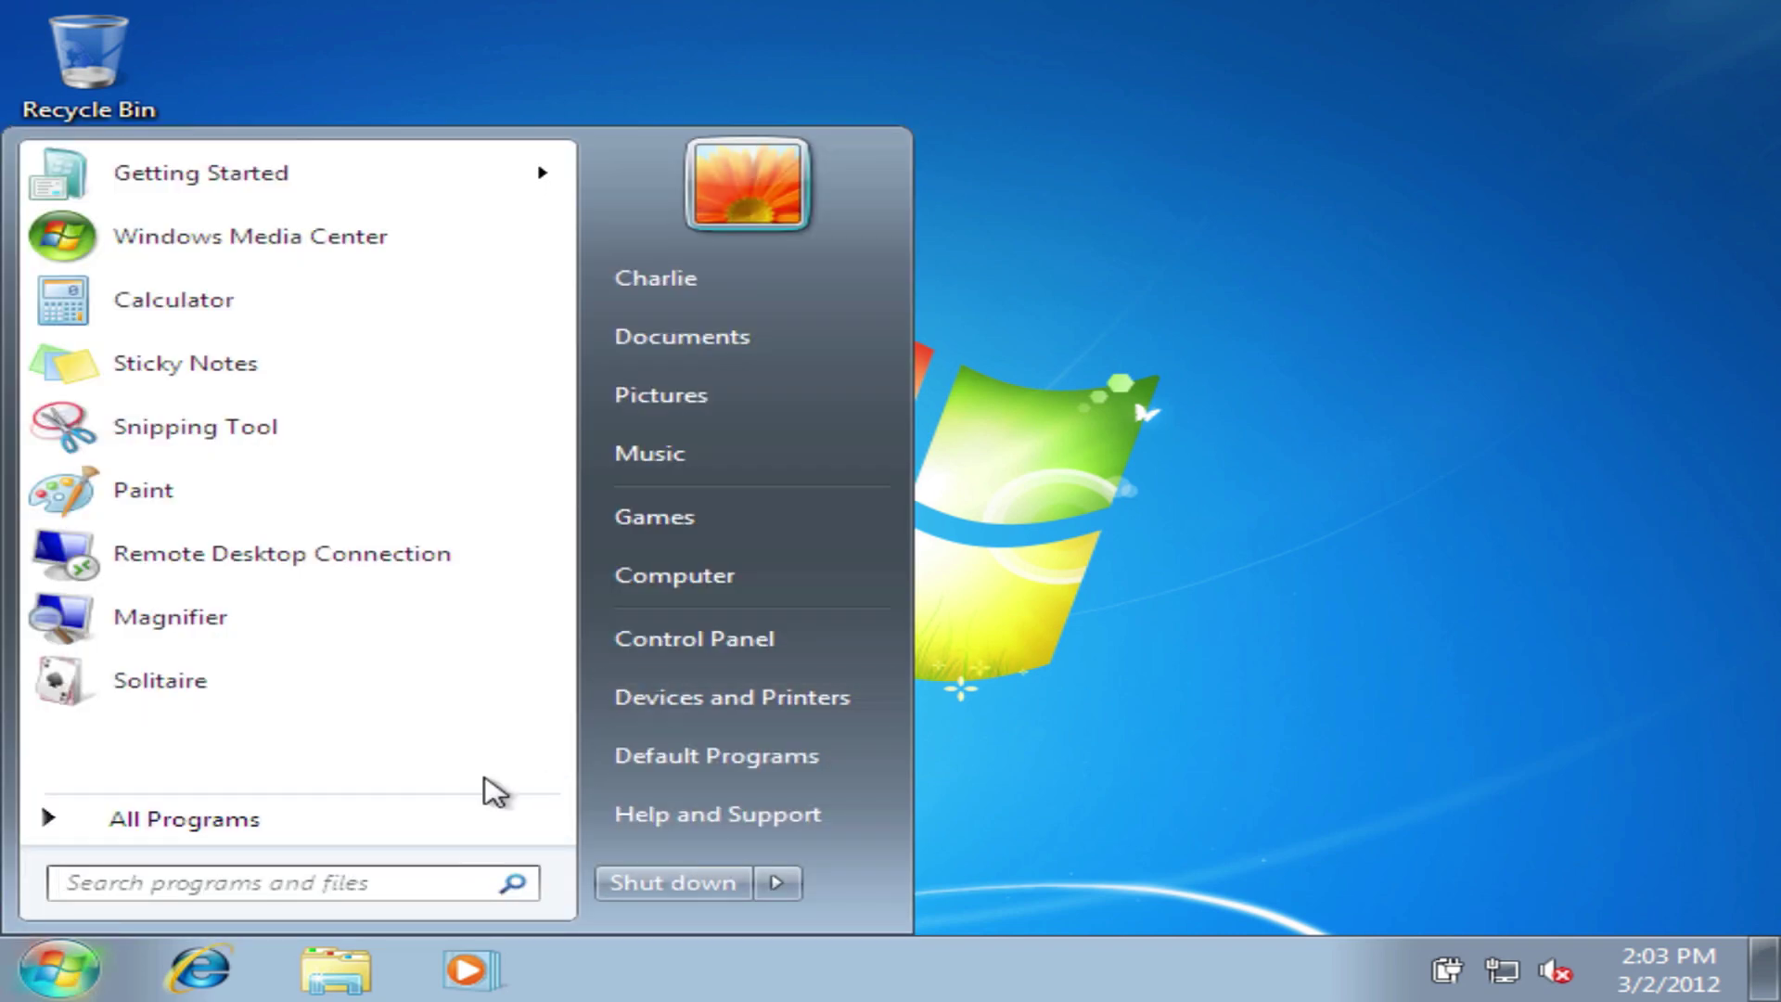
{"action": "left_click", "coordinate": [676, 590]}
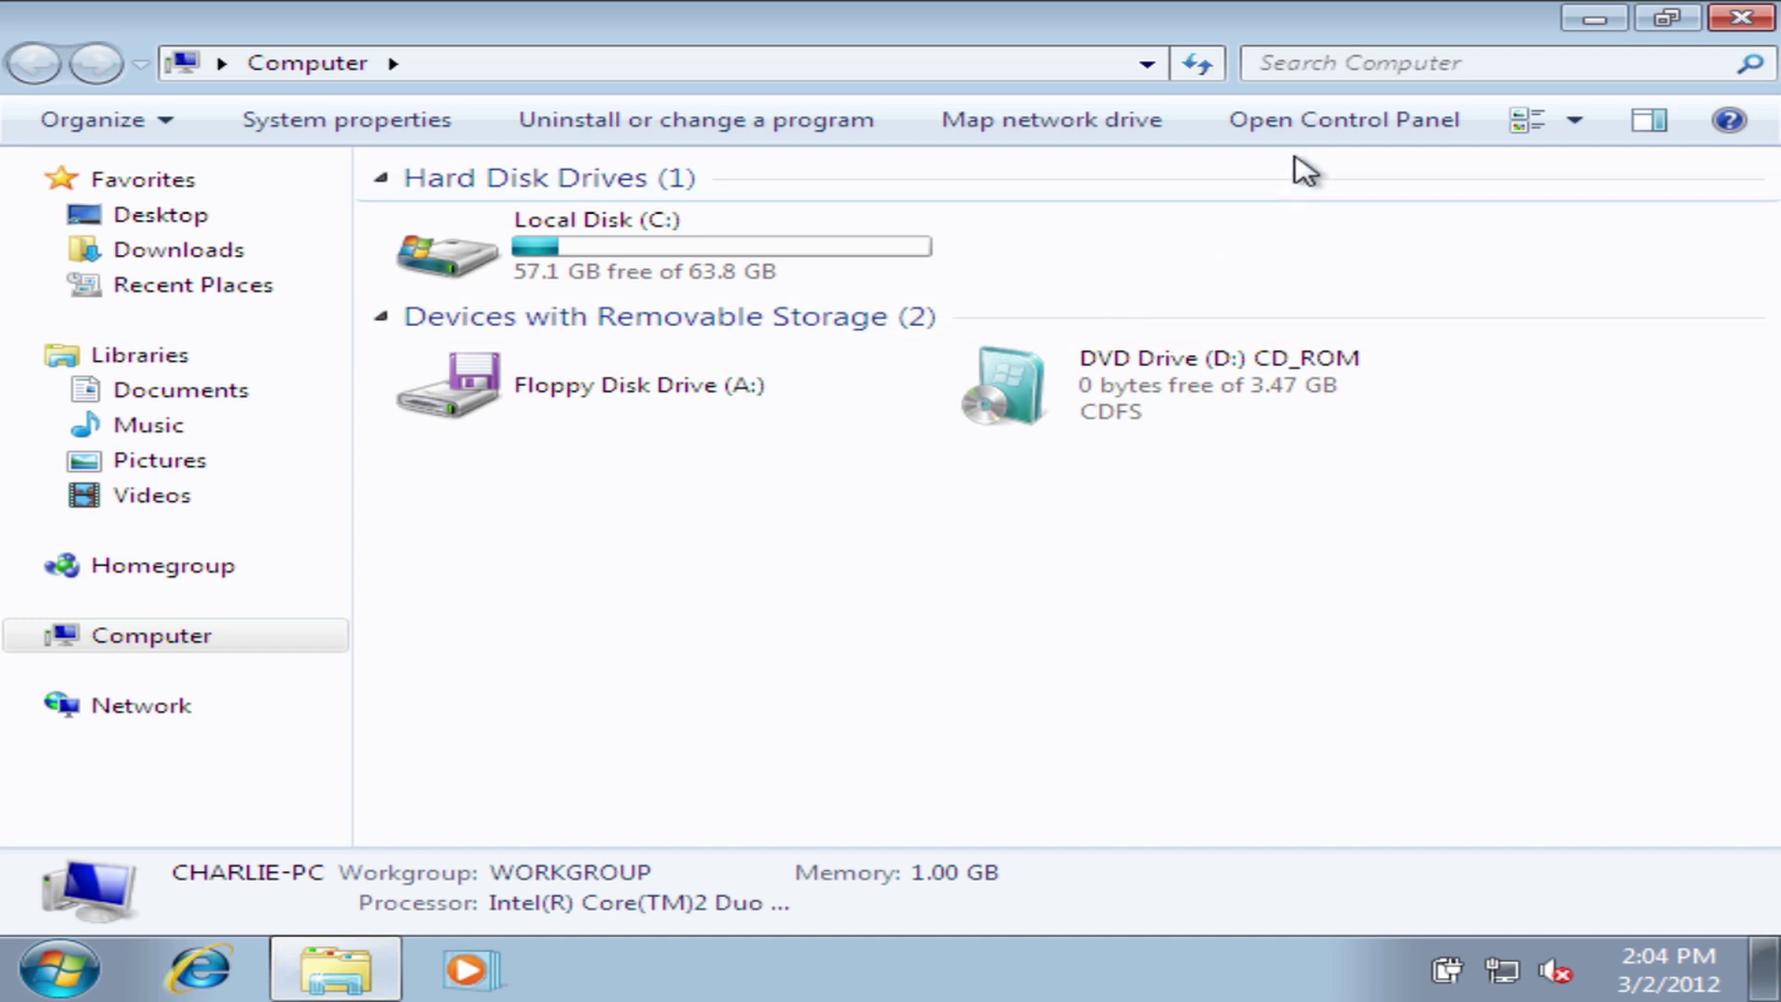
{"action": "left_click", "coordinate": [1271, 125]}
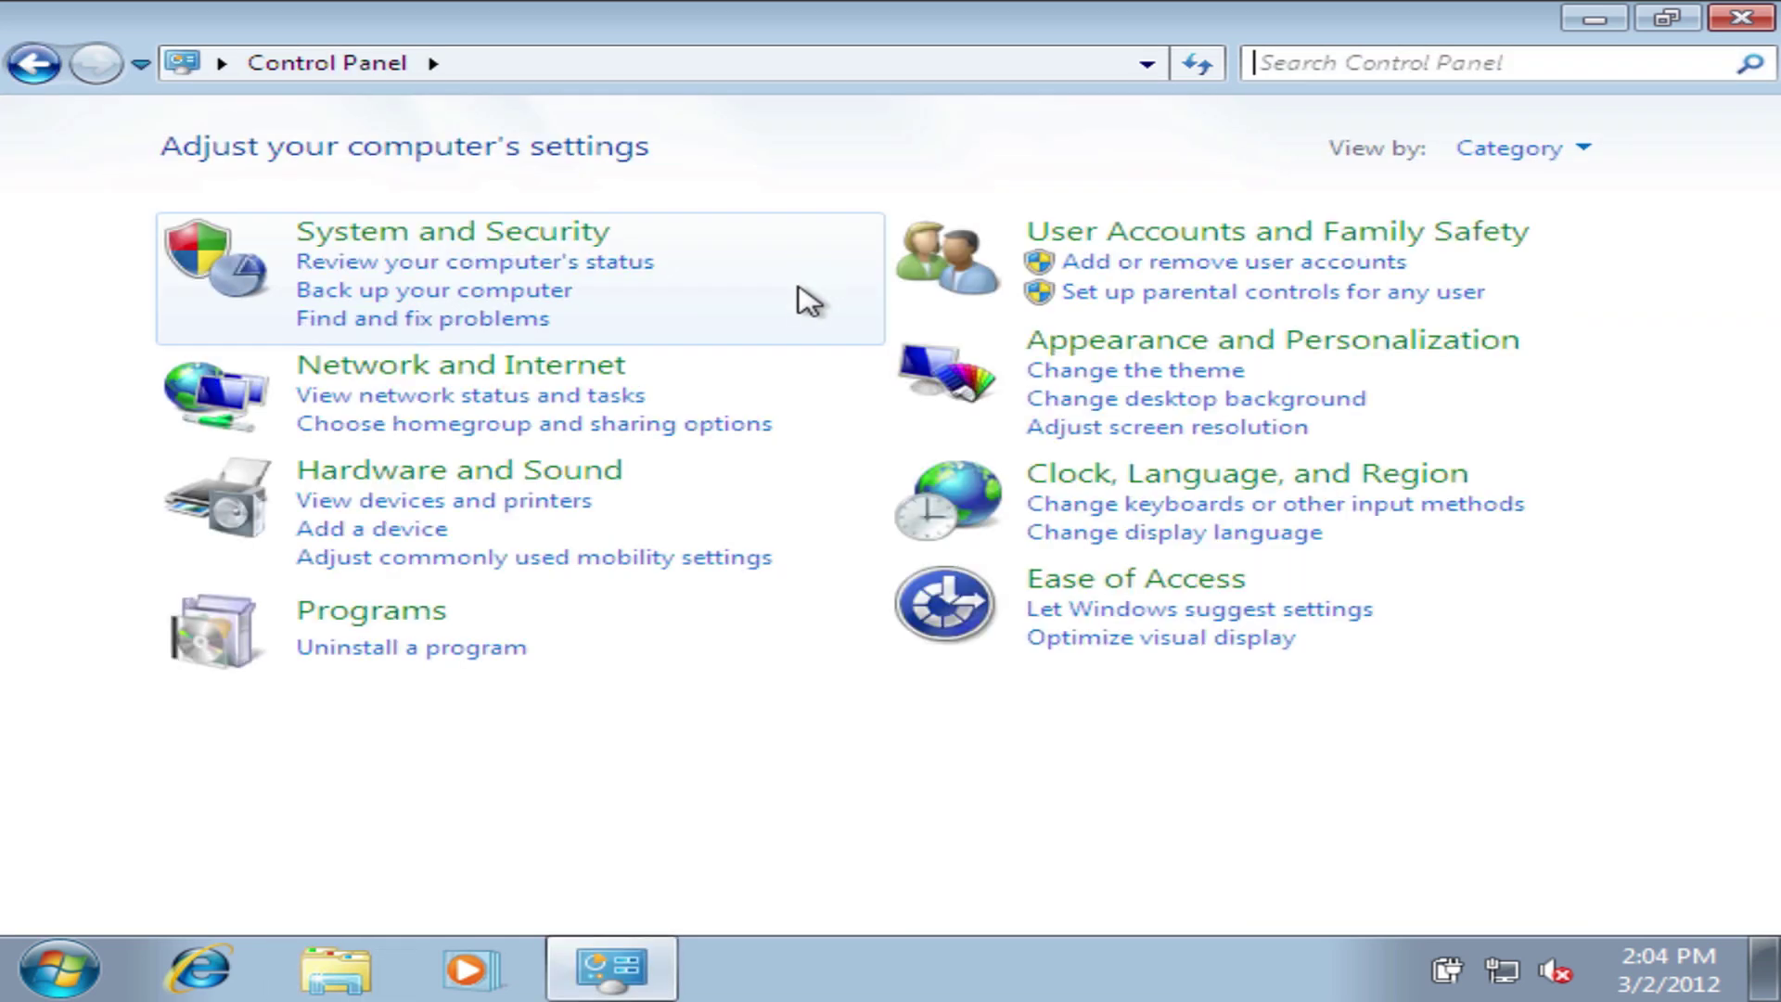
{"action": "left_click", "coordinate": [1076, 341]}
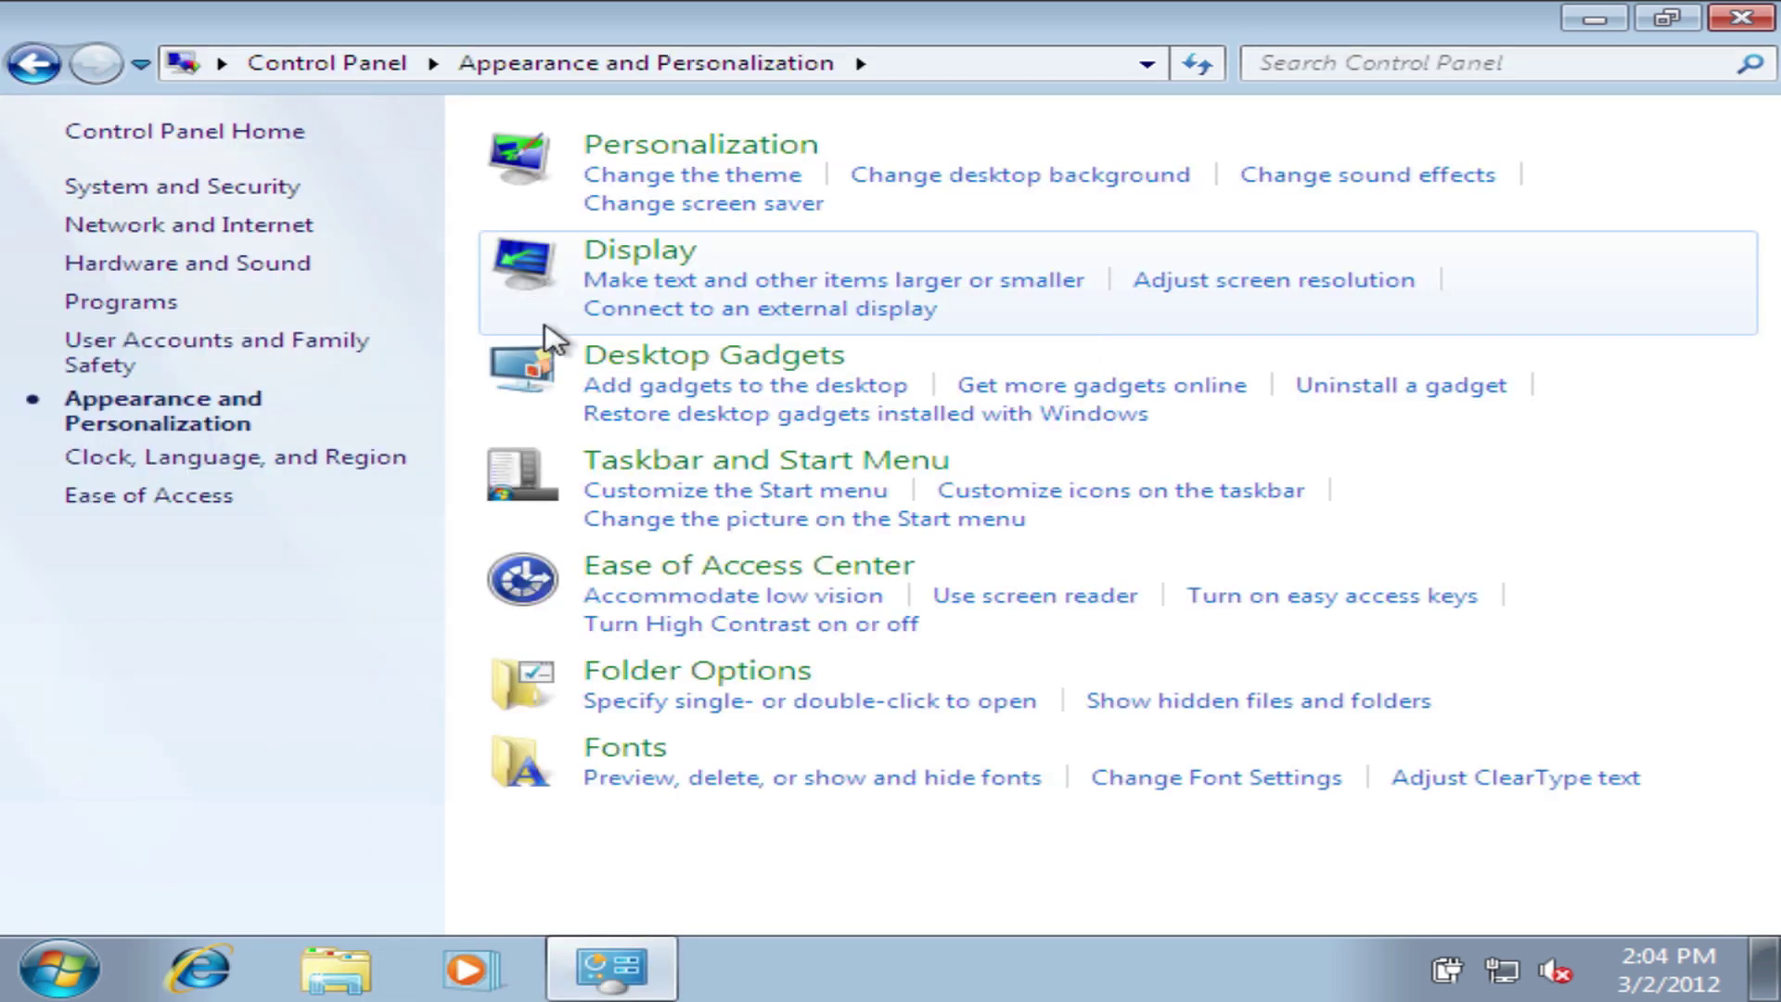
{"action": "left_click", "coordinate": [613, 283]}
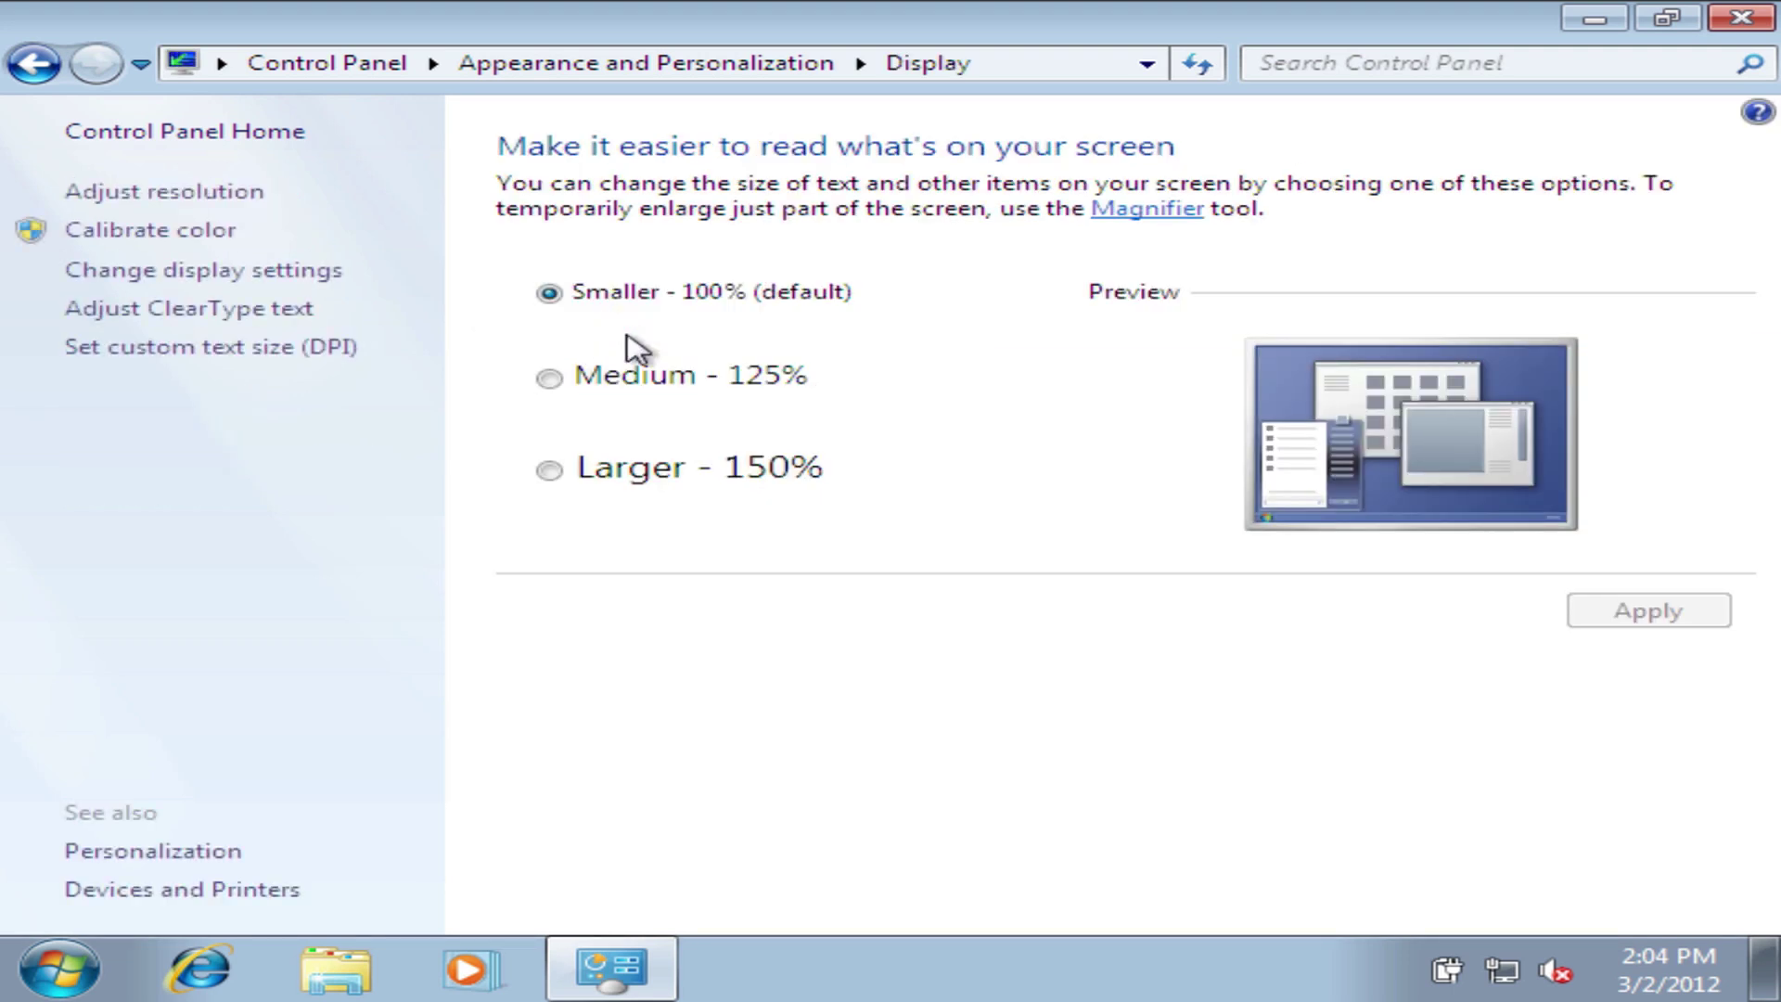
- Change the screen resolution to 1280 × 800, apply it and keep the changes
{"action": "left_click", "coordinate": [172, 194]}
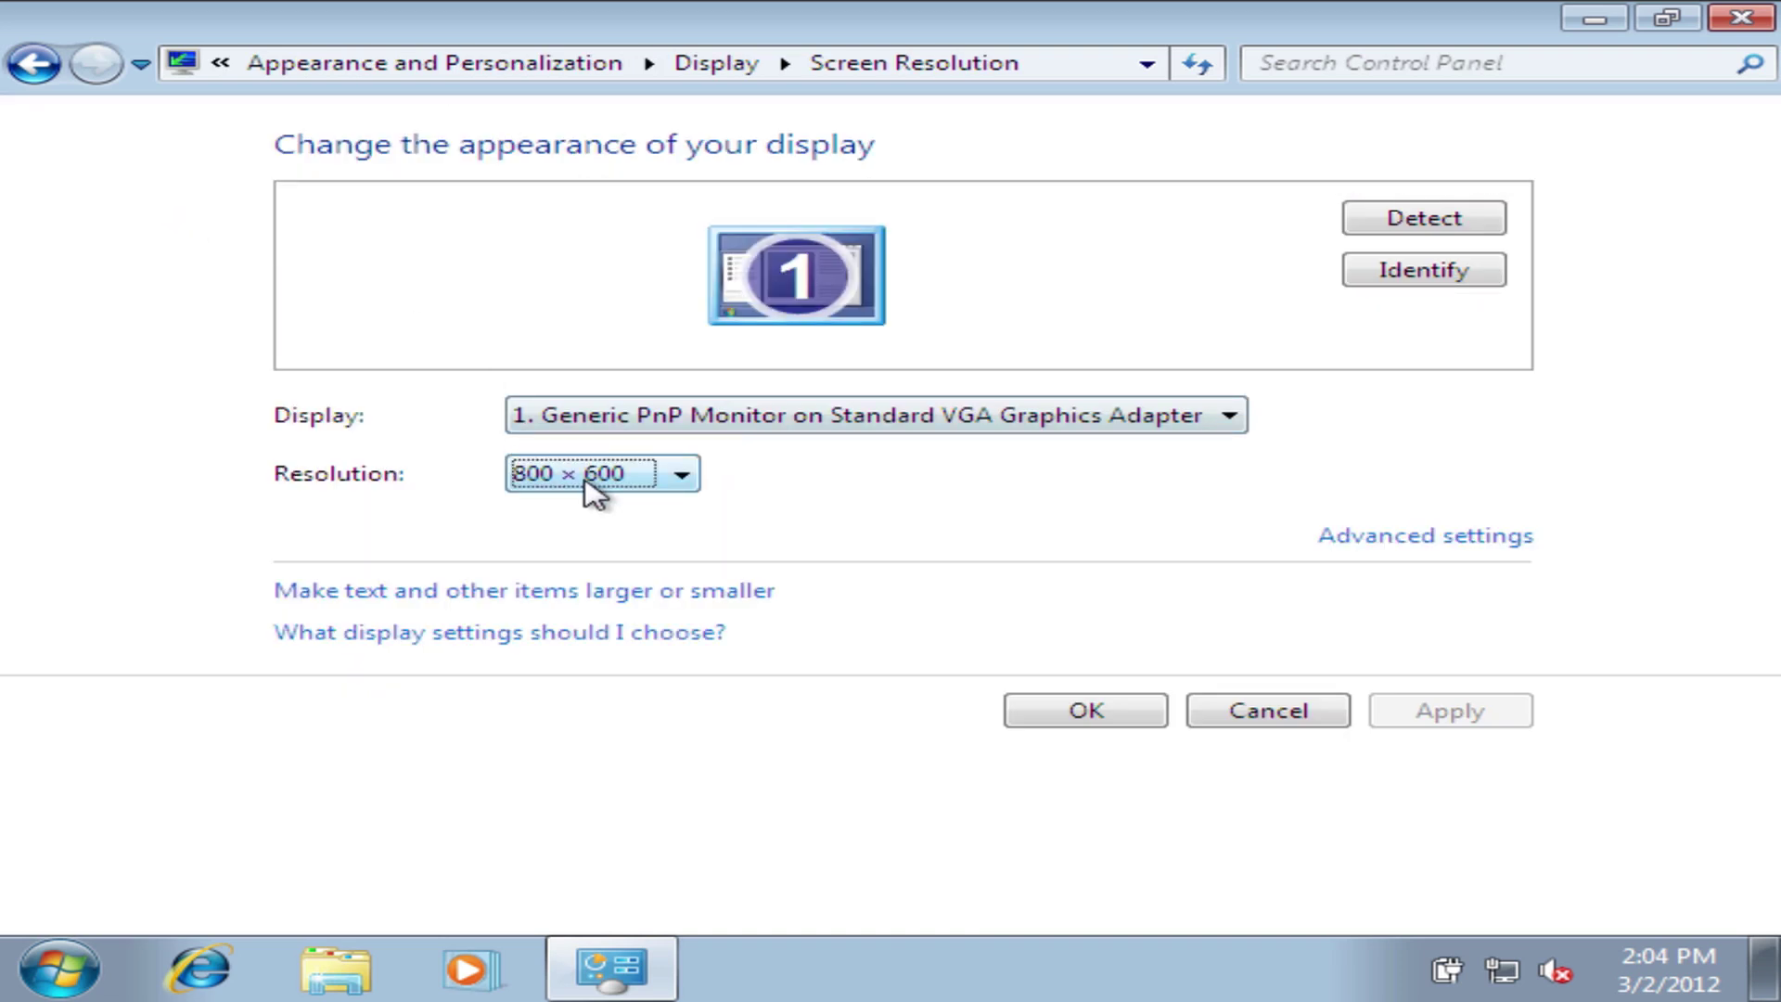
{"action": "left_click", "coordinate": [598, 480]}
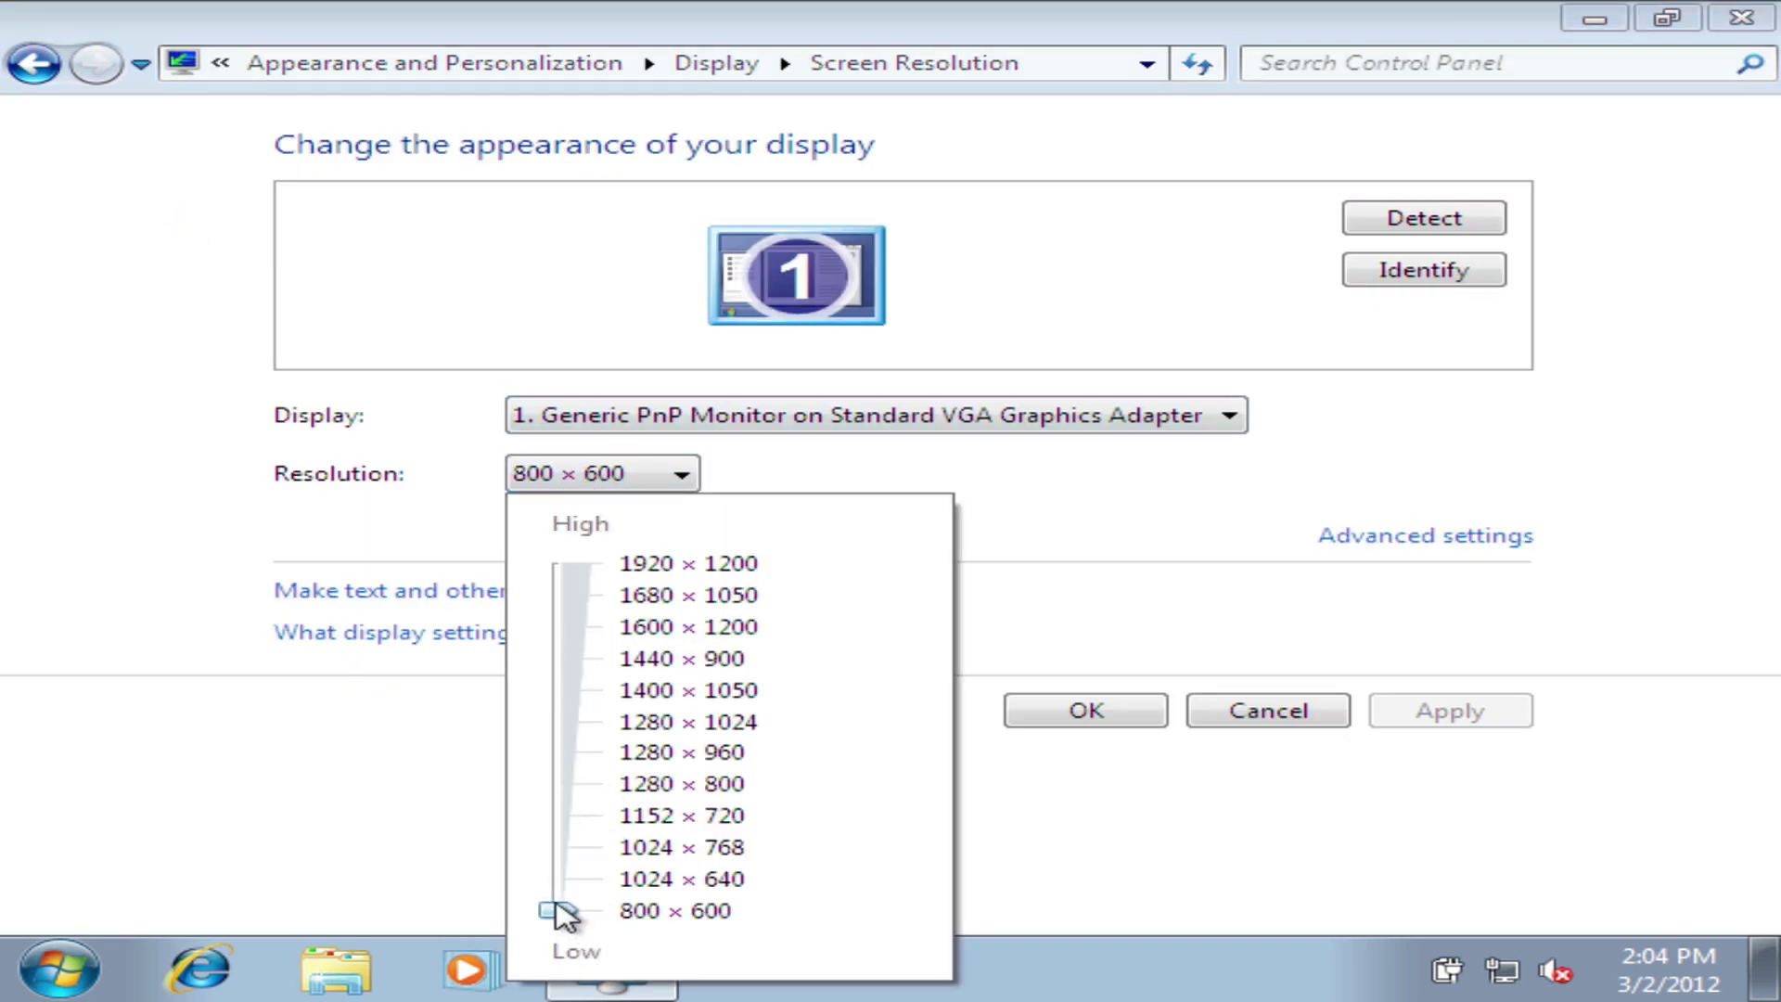
{"action": "left_click_drag", "start_coordinate": [557, 911], "coordinate": [575, 782]}
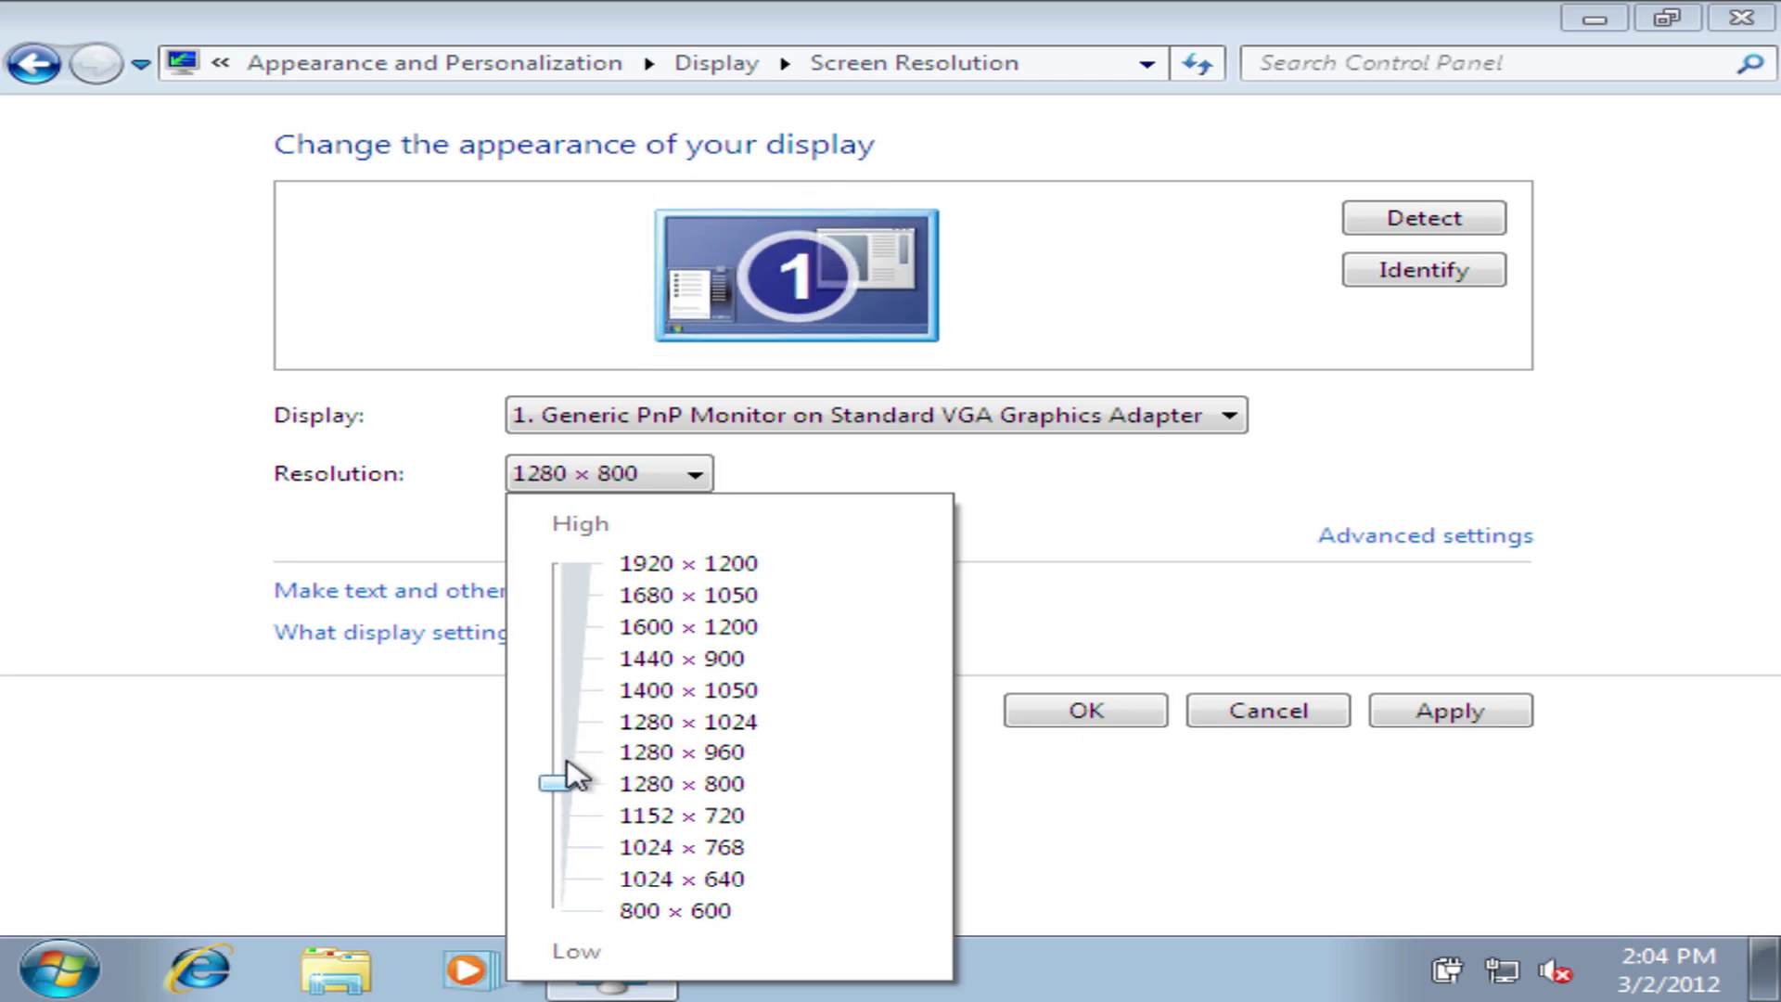
{"action": "left_click", "coordinate": [1452, 728]}
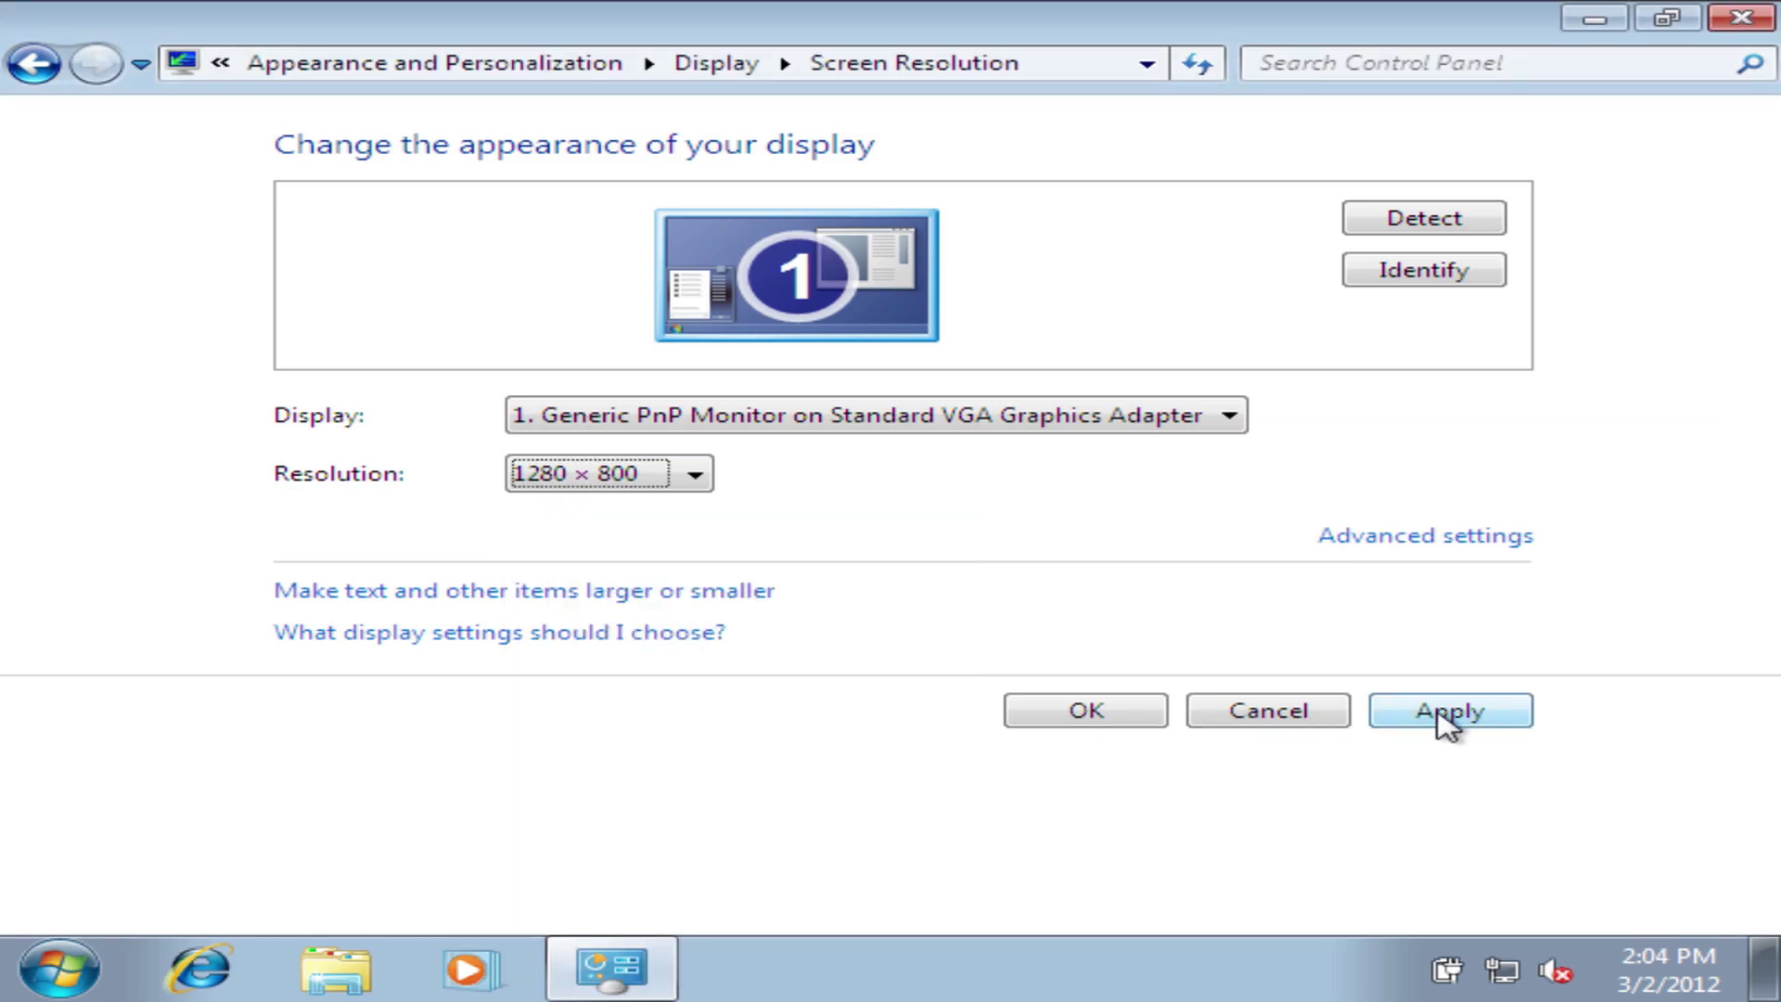
{"action": "left_click", "coordinate": [1445, 721]}
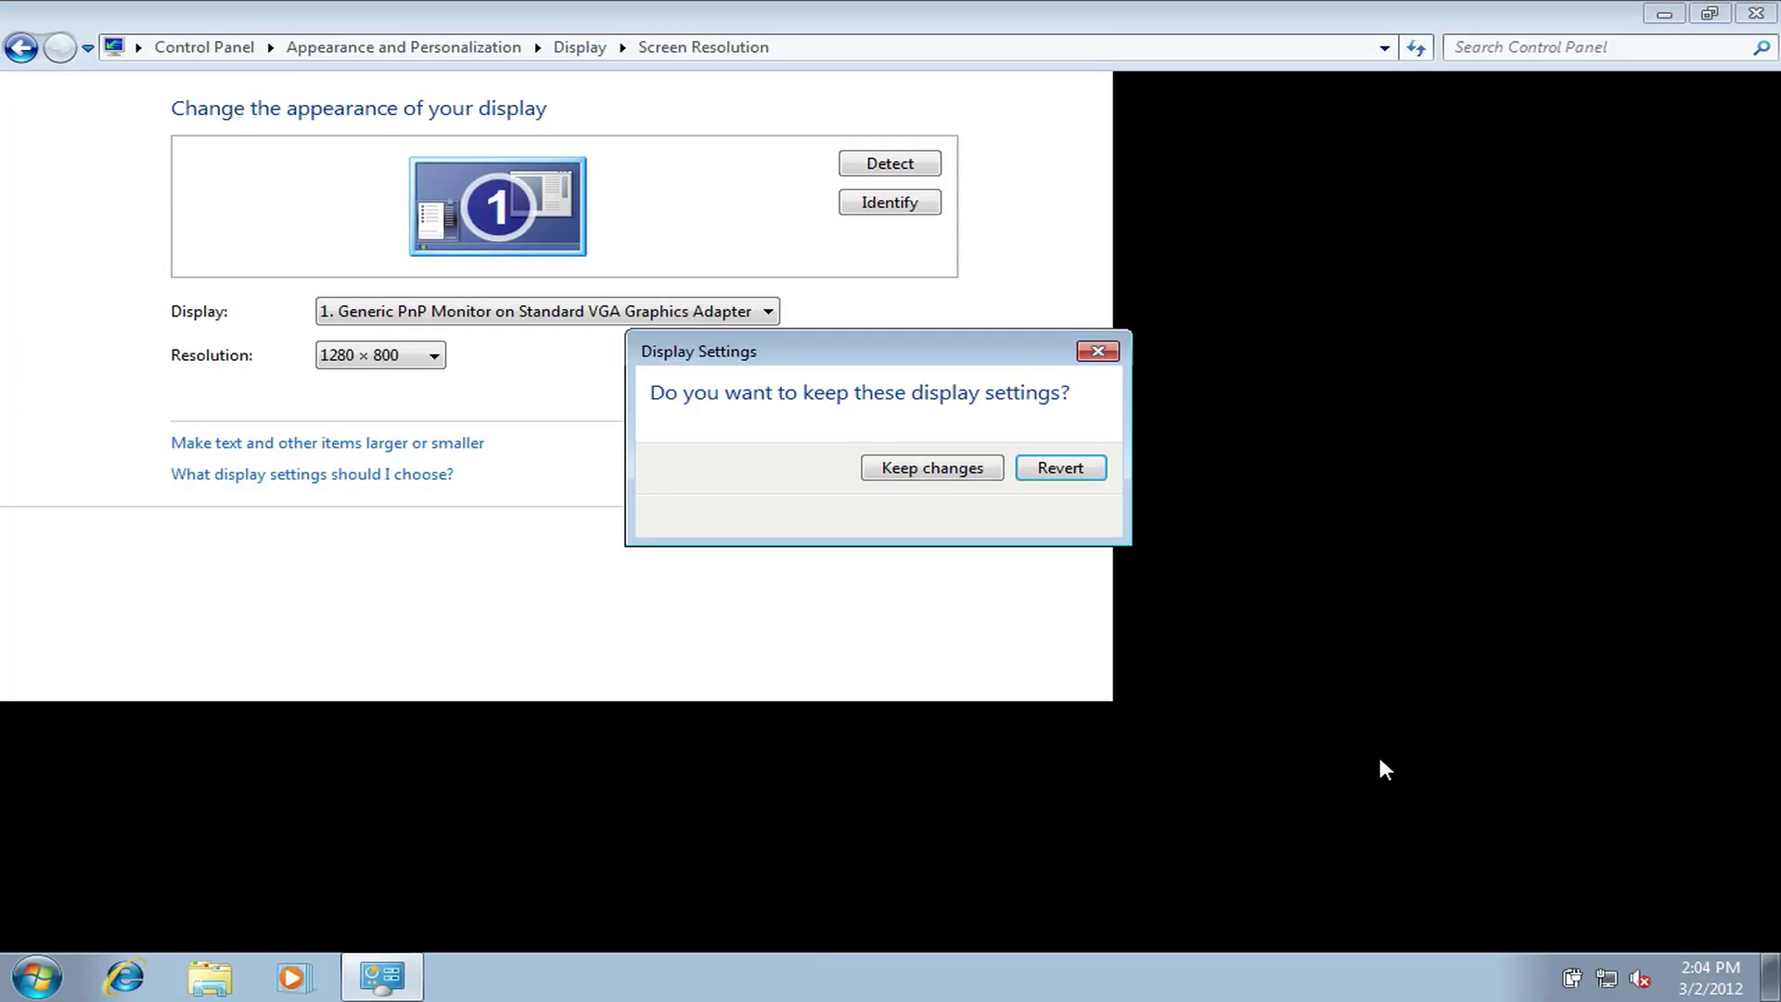
{"action": "left_click", "coordinate": [988, 468]}
{"action": "left_click", "coordinate": [1022, 534]}
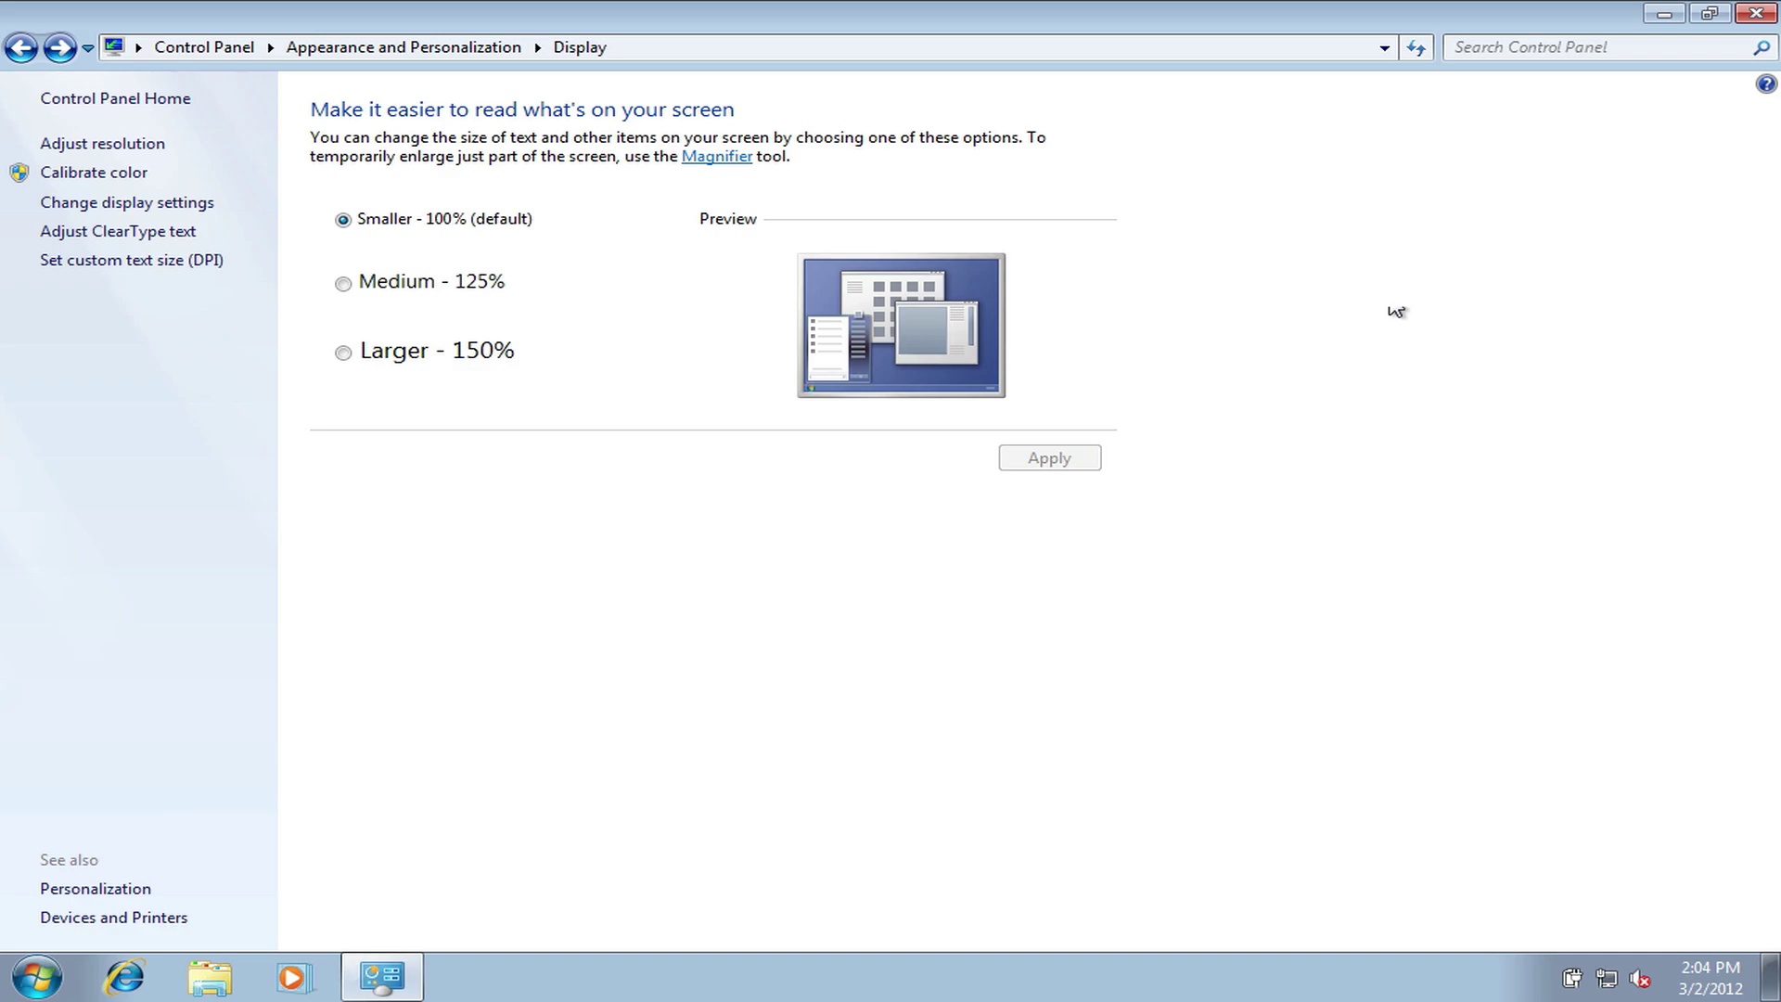
- Close the Display control panel window, then drag across the empty full-screen Windows desktop
{"action": "left_click", "coordinate": [1756, 13]}
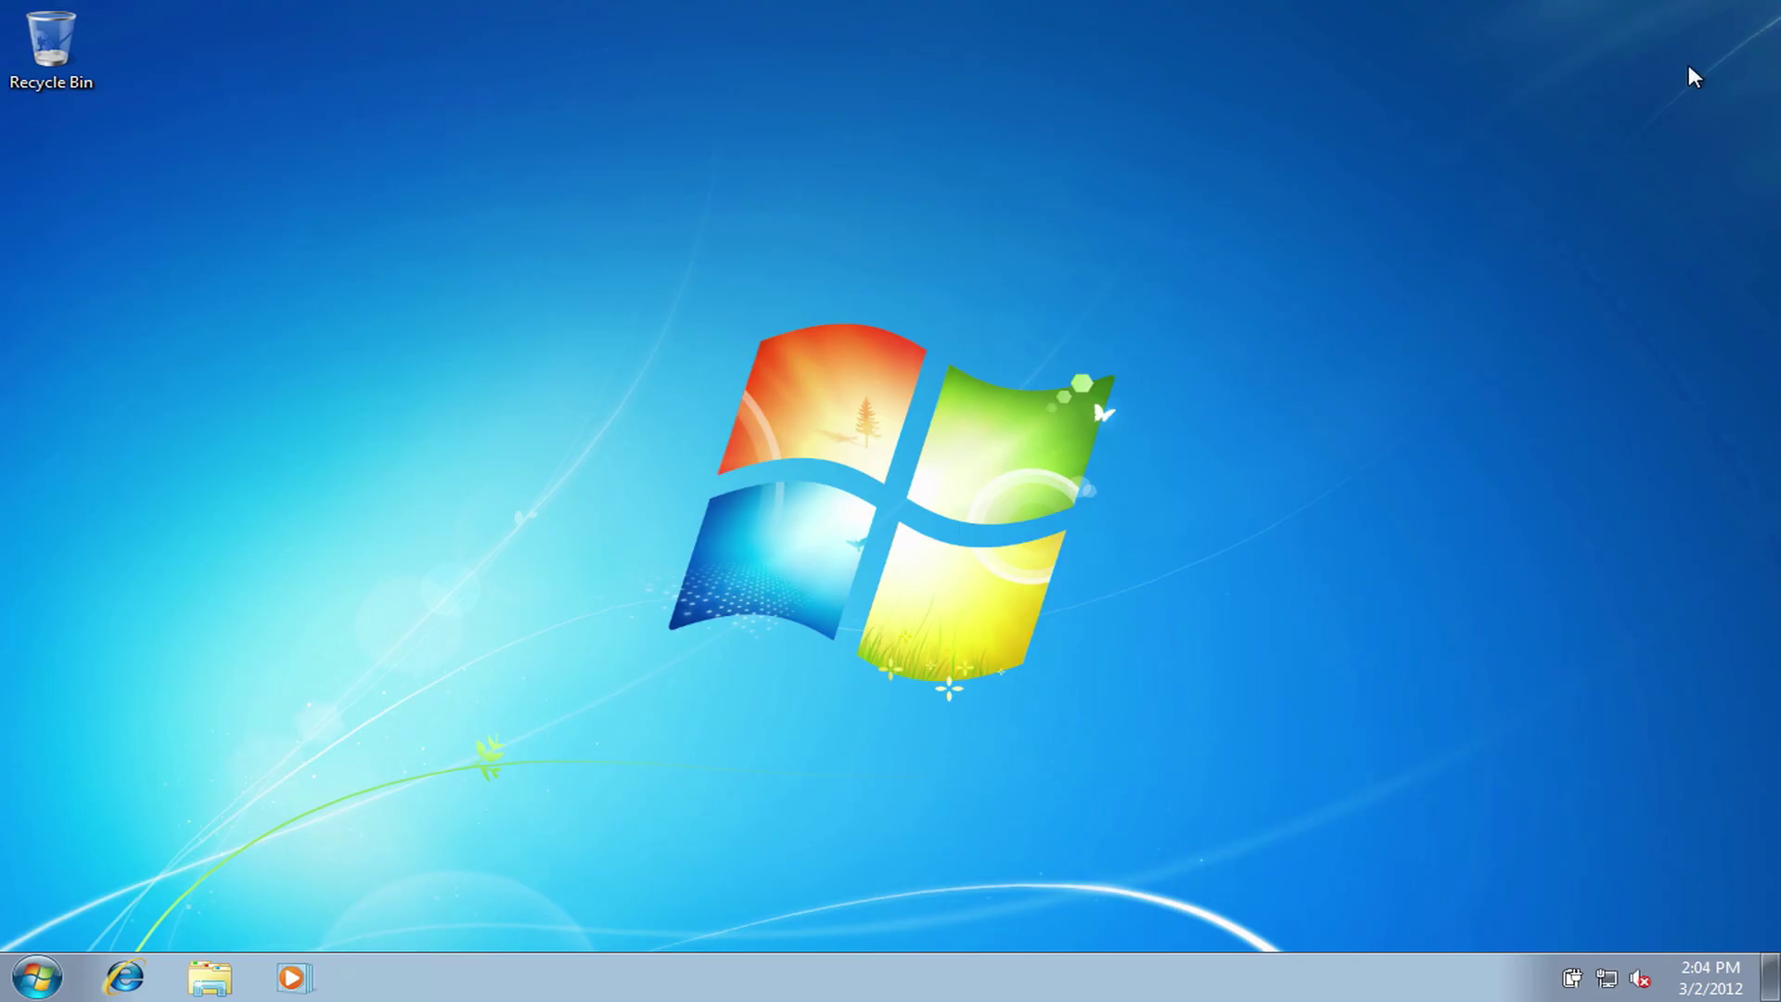
{"action": "left_click_drag", "start_coordinate": [1231, 288], "coordinate": [541, 600]}
{"action": "left_click_drag", "start_coordinate": [375, 789], "coordinate": [1336, 214]}
{"action": "left_click_drag", "start_coordinate": [1336, 214], "coordinate": [626, 571]}
{"action": "left_click_drag", "start_coordinate": [1105, 755], "coordinate": [1178, 749]}
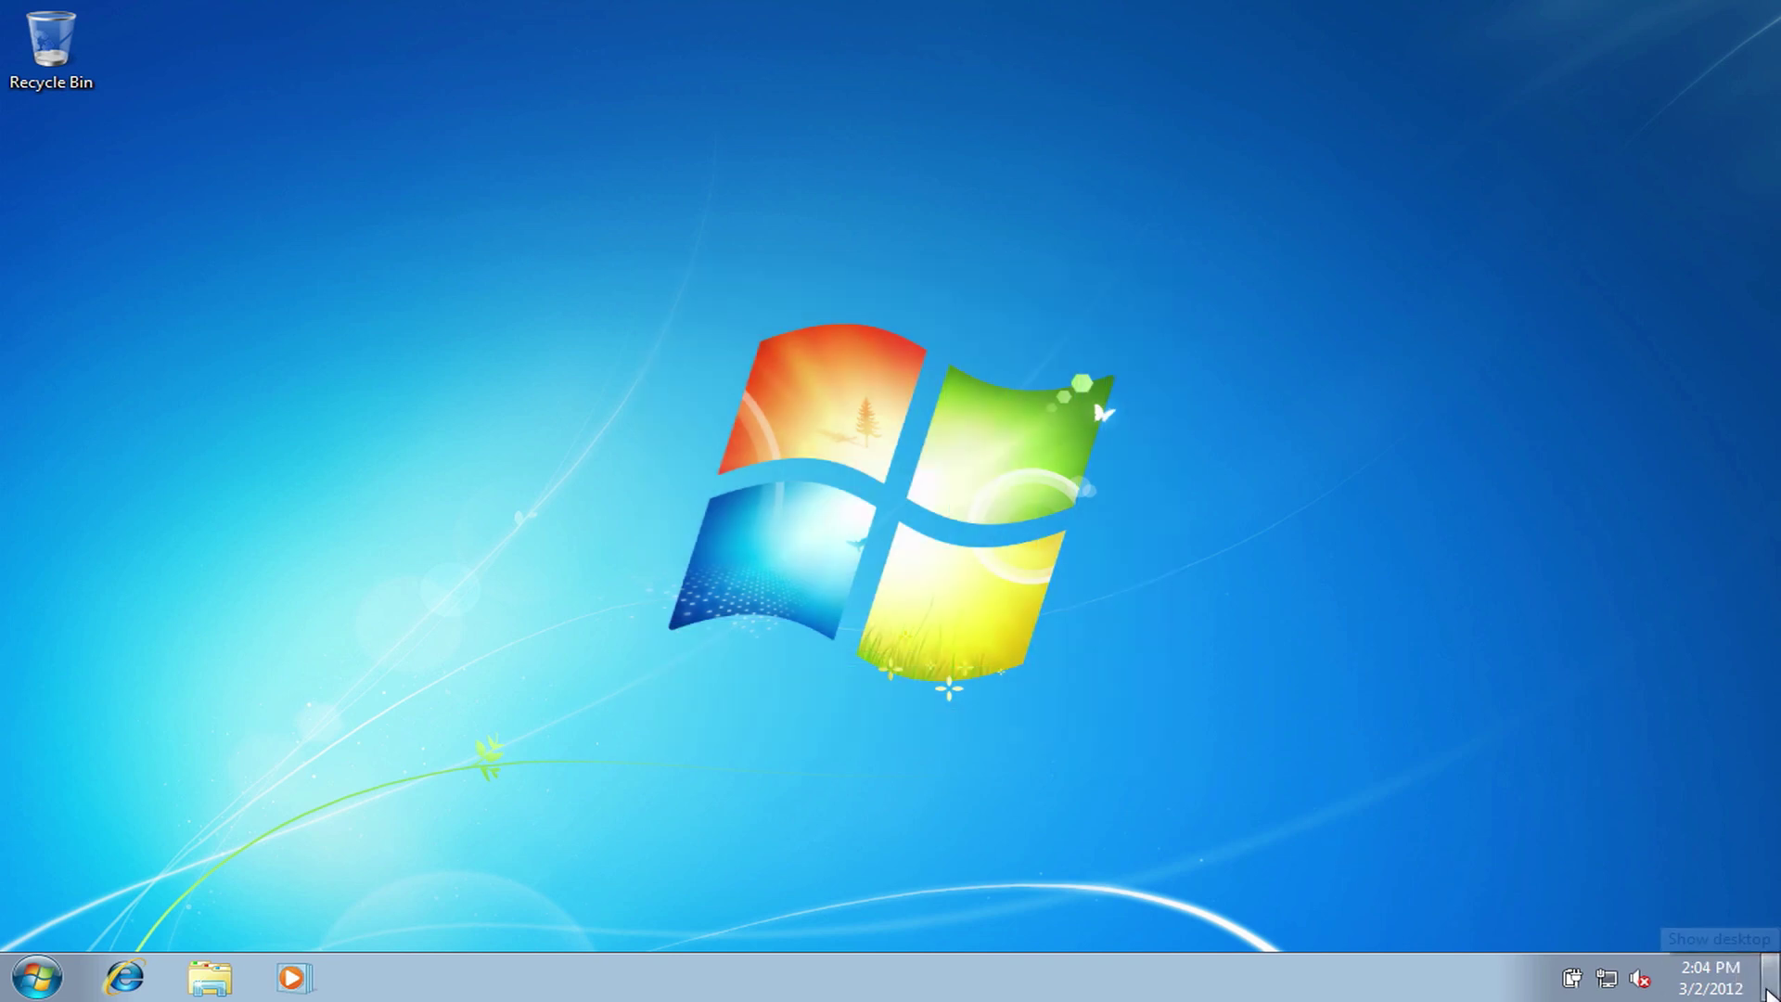
{"action": "left_click_drag", "start_coordinate": [1336, 819], "coordinate": [1206, 760]}
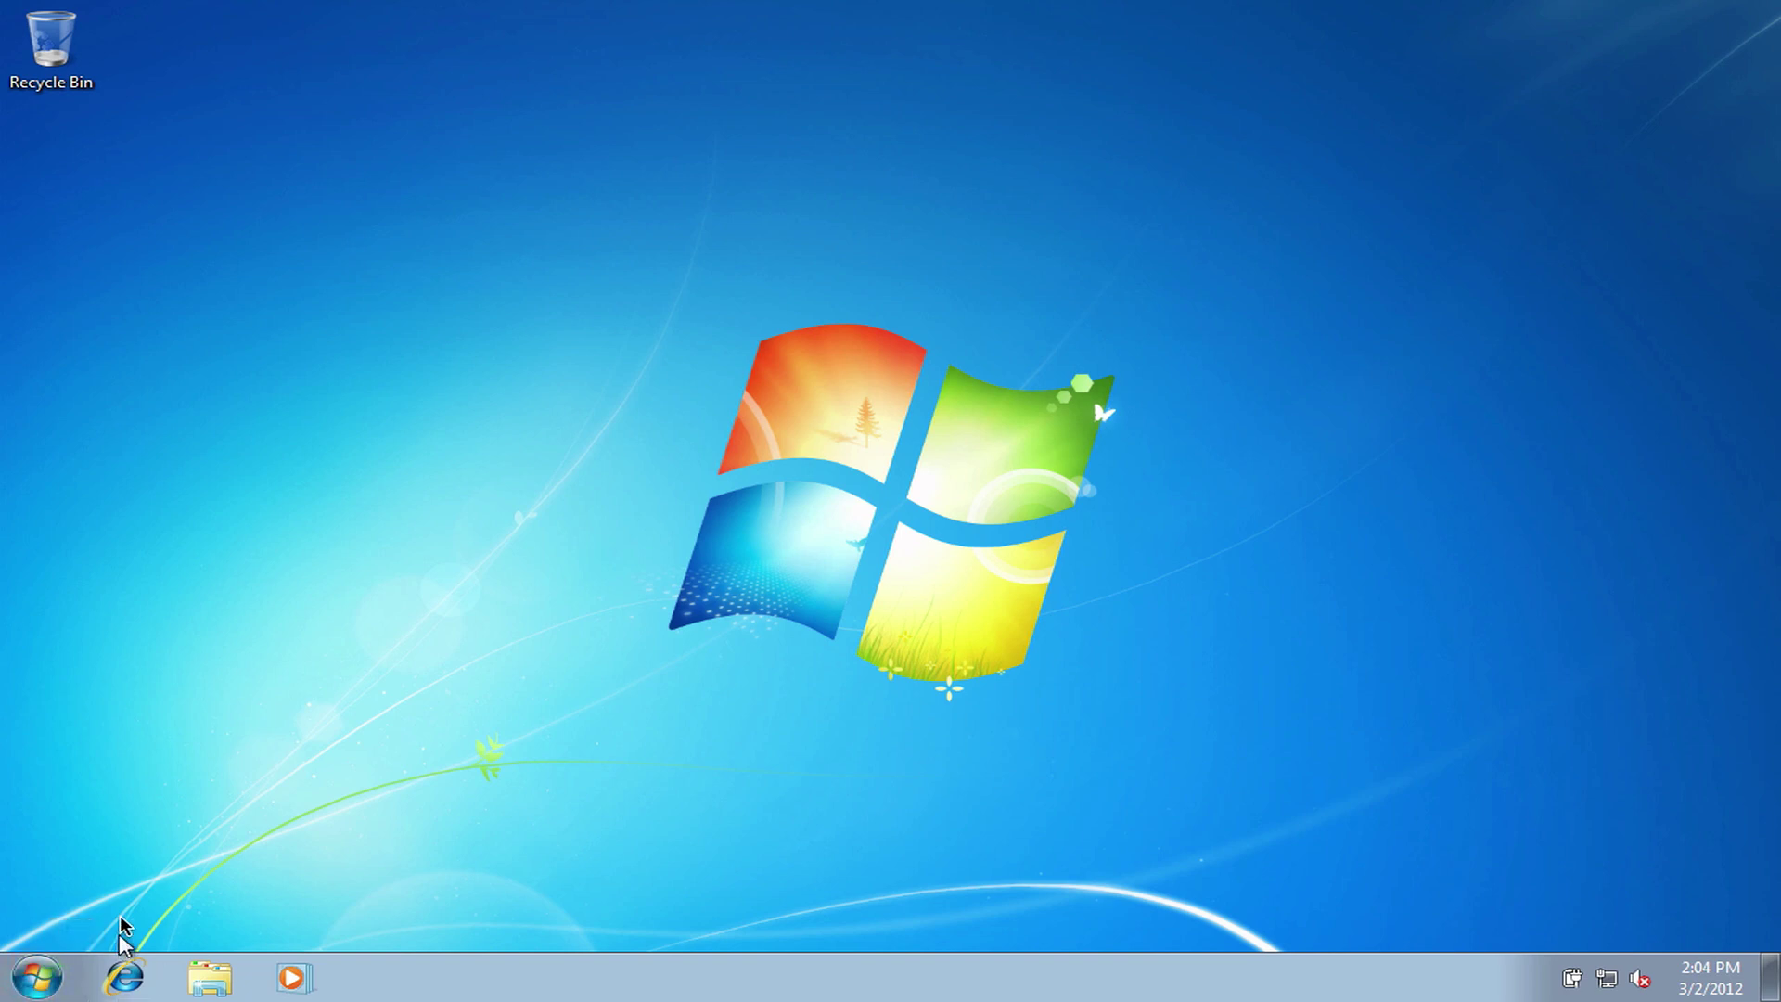
{"action": "mouse_move", "coordinate": [239, 998]}
{"action": "left_click_drag", "start_coordinate": [267, 818], "coordinate": [1227, 230]}
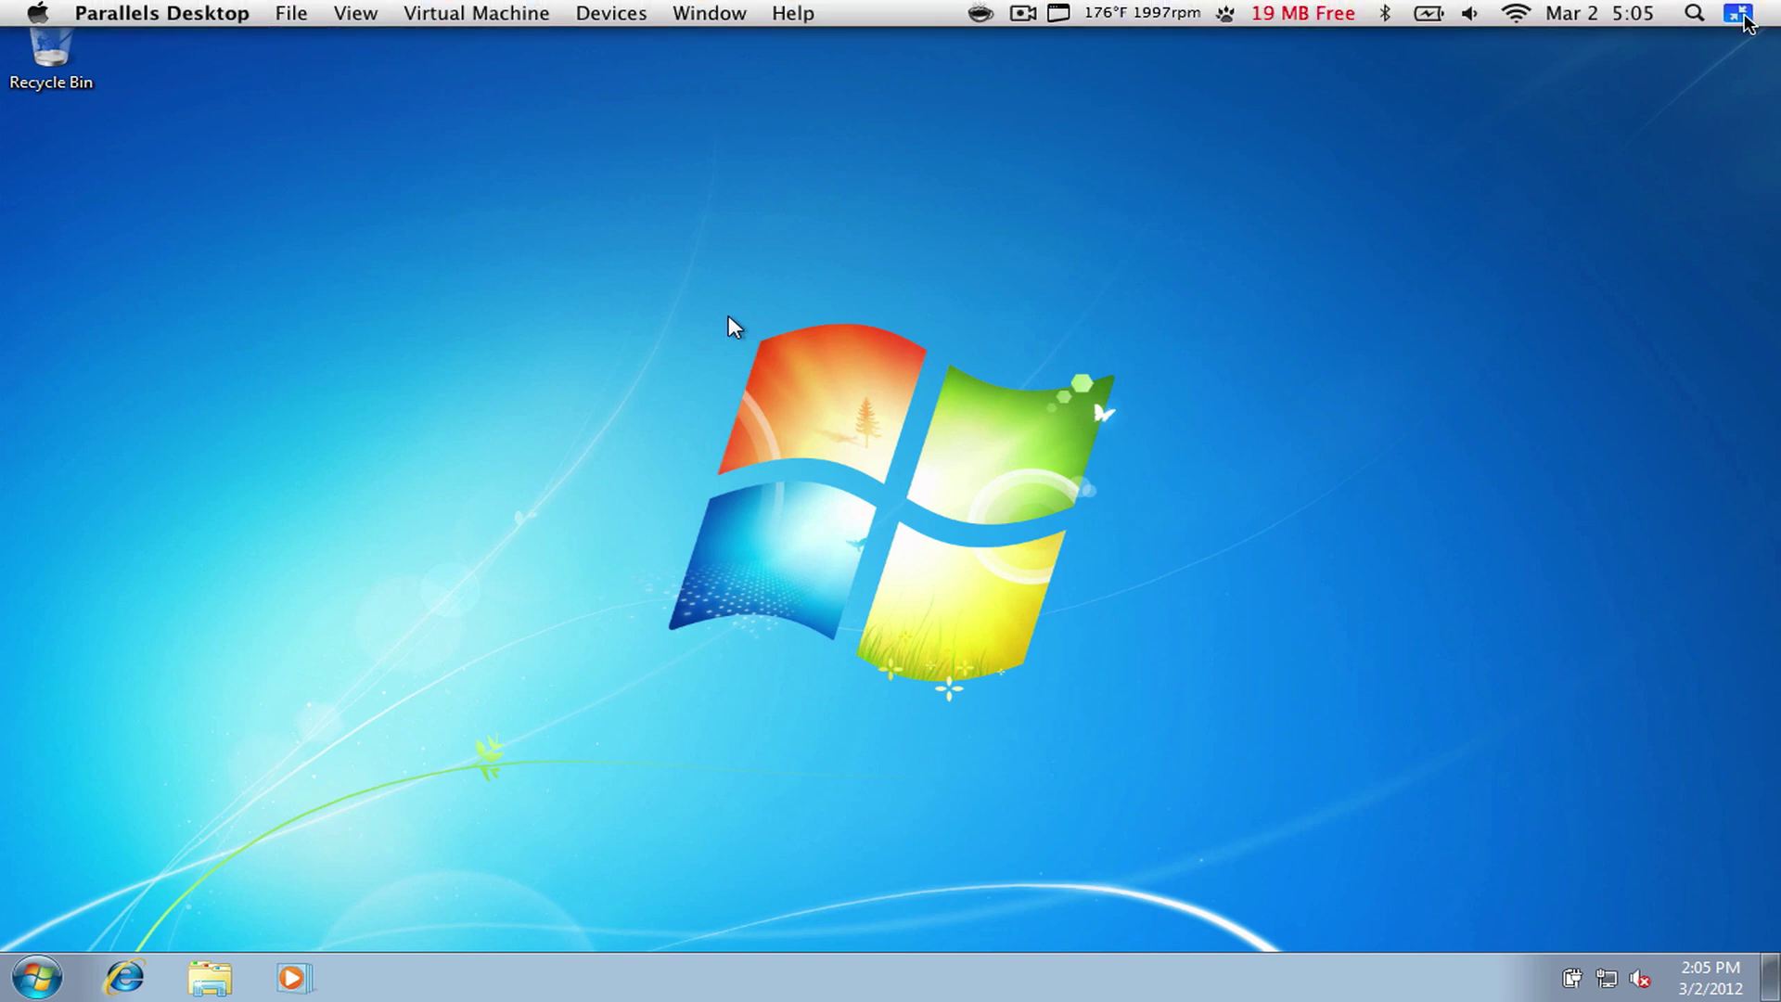
- Exit full screen and shut Windows down from the Start menu
{"action": "left_click", "coordinate": [1762, 10]}
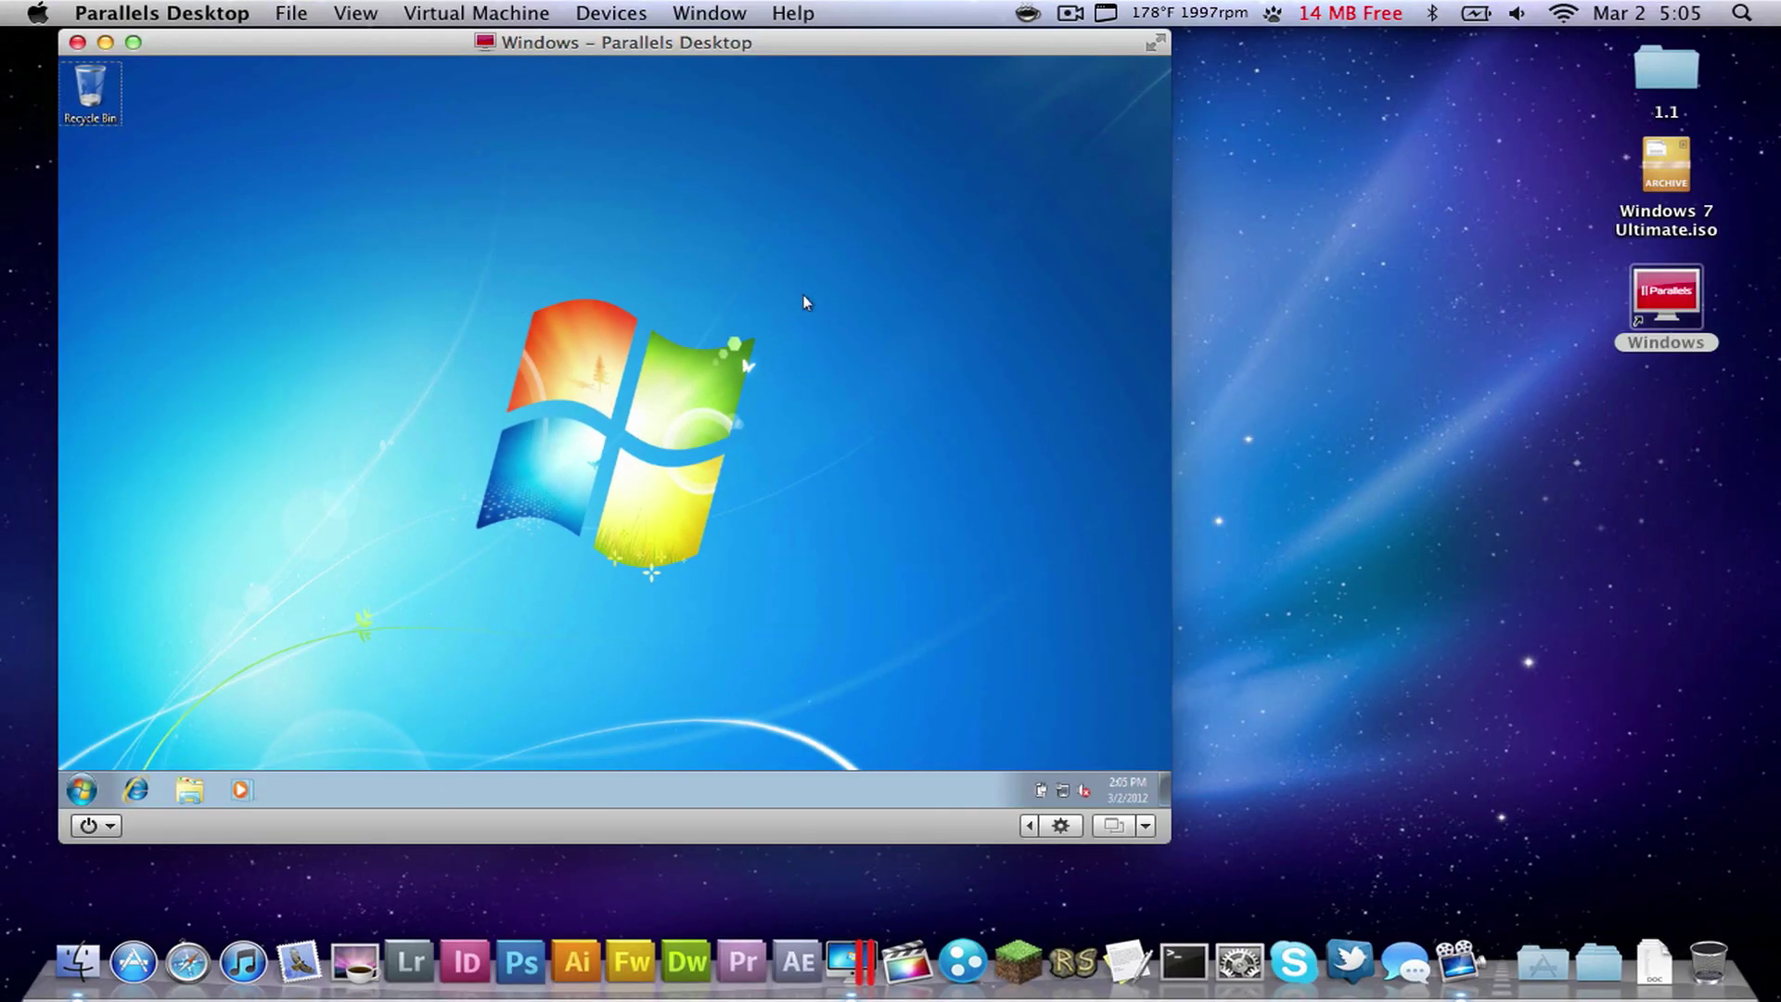
{"action": "left_click_drag", "start_coordinate": [497, 402], "coordinate": [497, 403]}
{"action": "left_click", "coordinate": [82, 789]}
{"action": "left_click", "coordinate": [331, 742]}
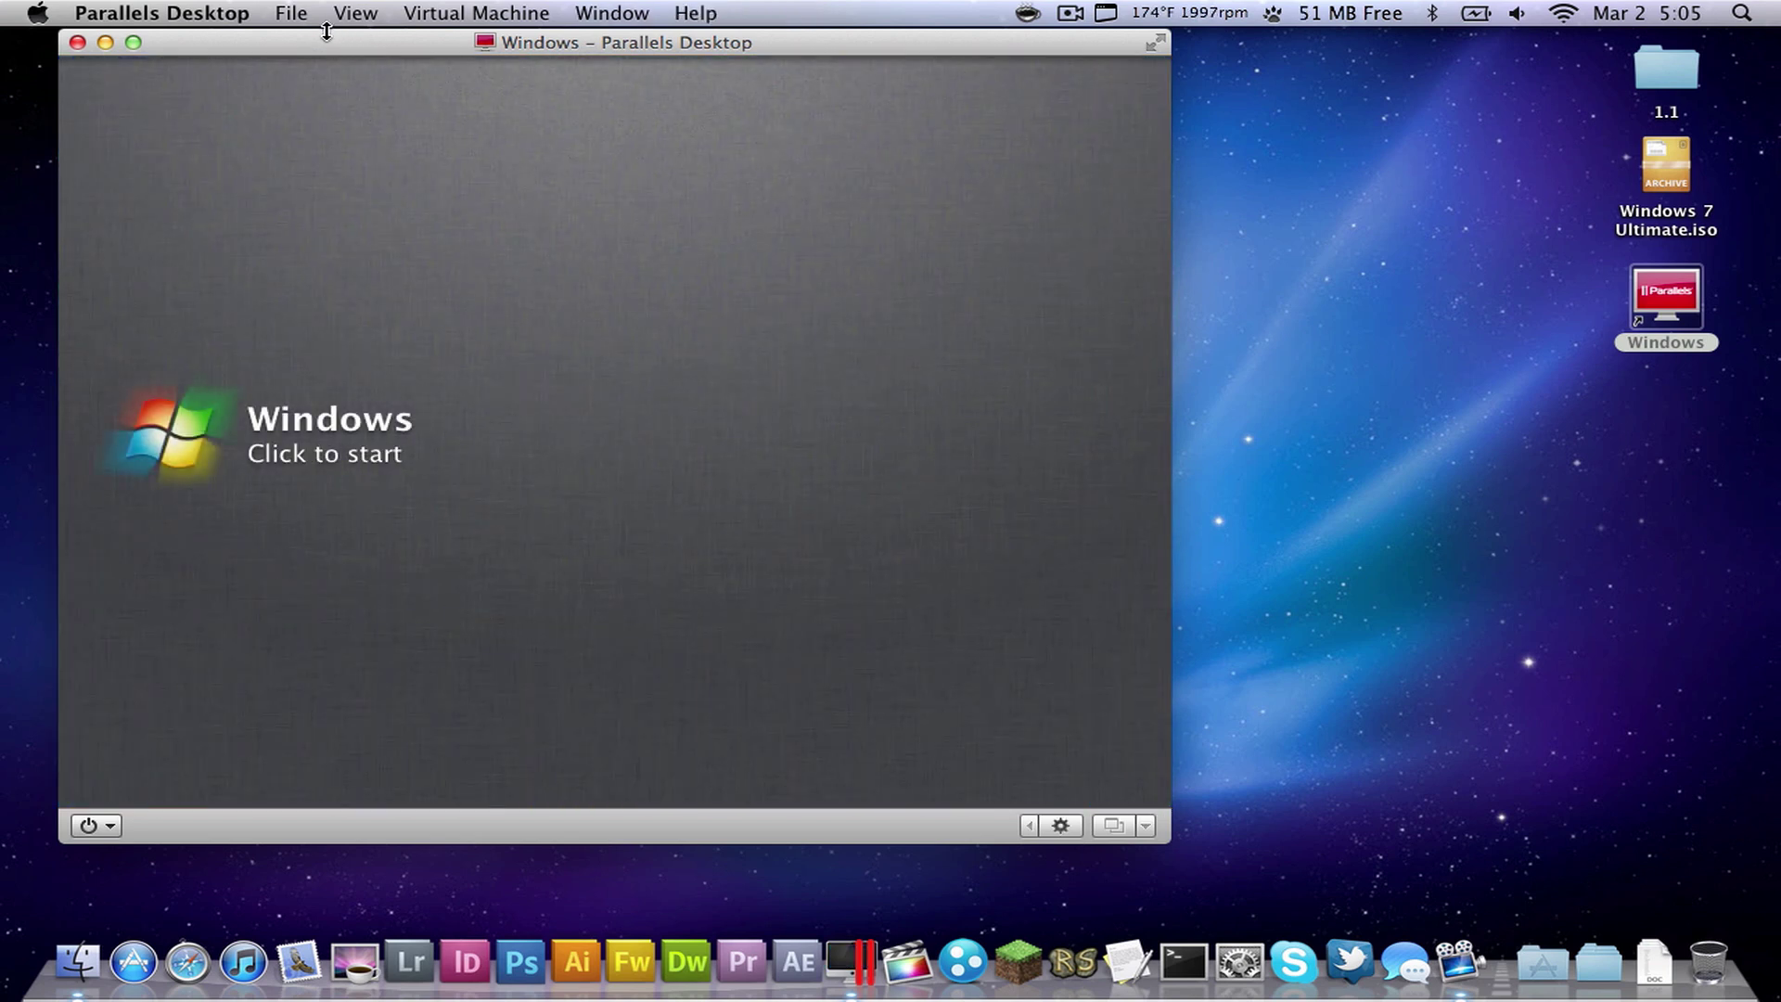
- Close the VM window and quit Parallels Desktop from its application menu
{"action": "left_click", "coordinate": [78, 44]}
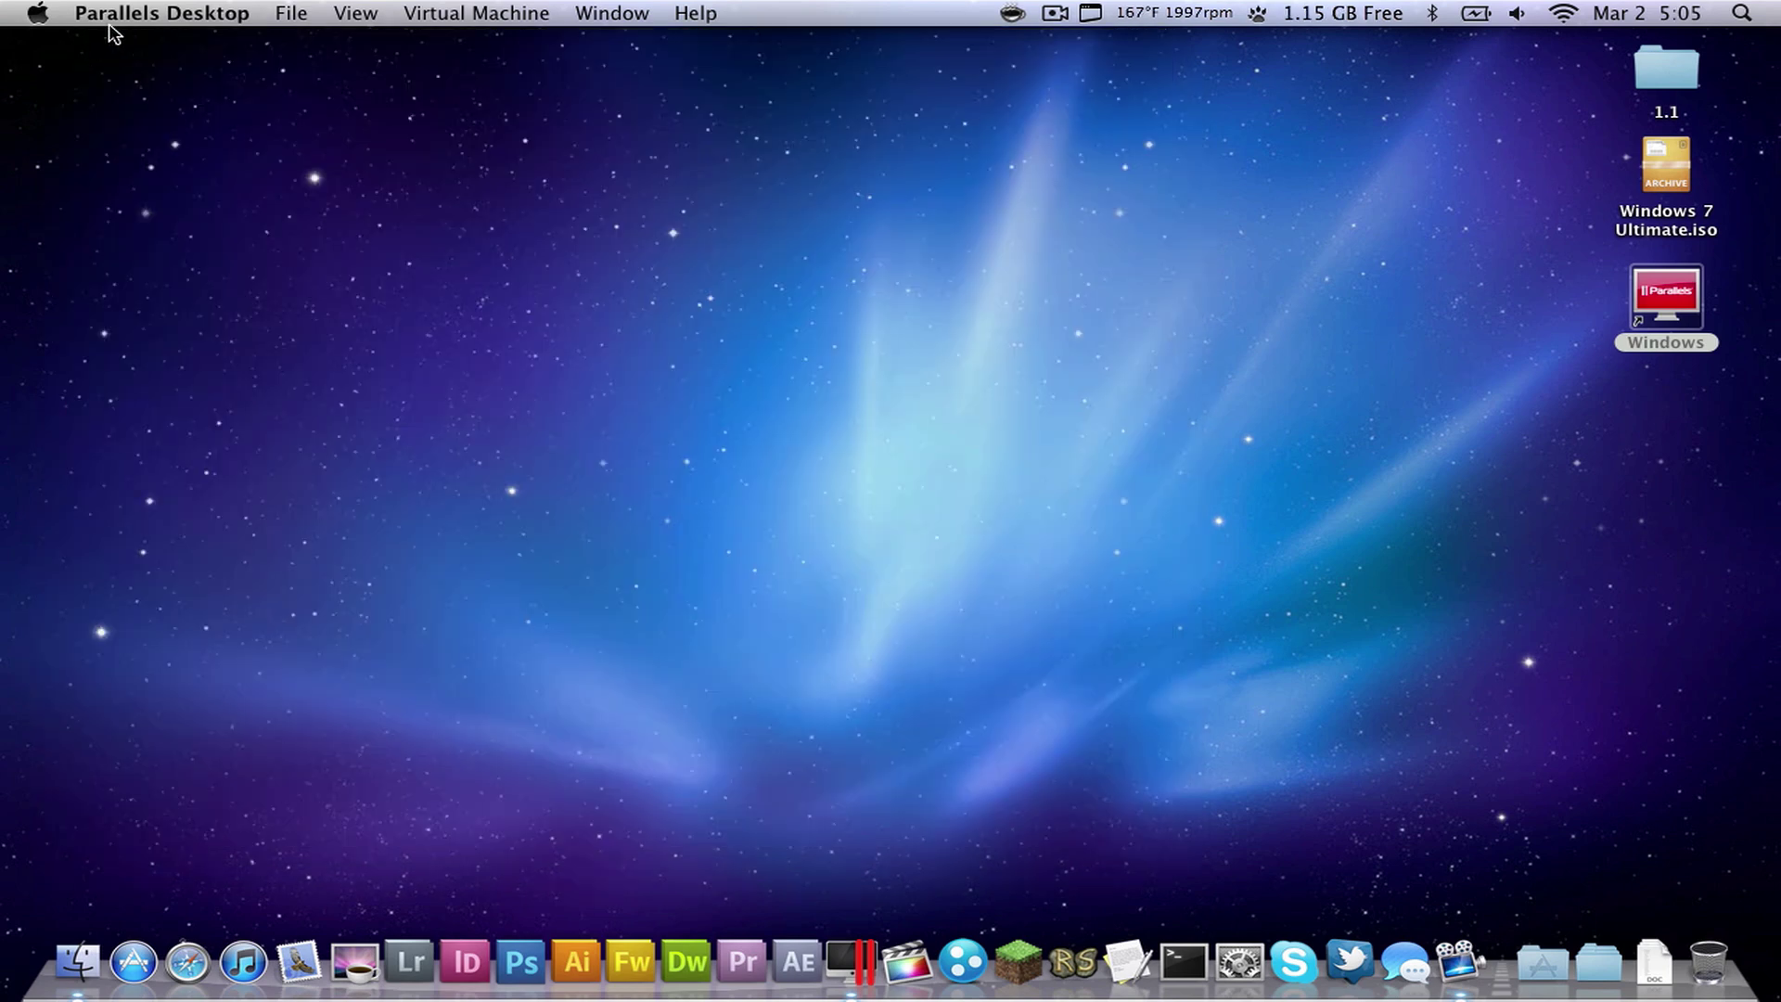
{"action": "left_click", "coordinate": [109, 15]}
{"action": "left_click", "coordinate": [214, 333]}
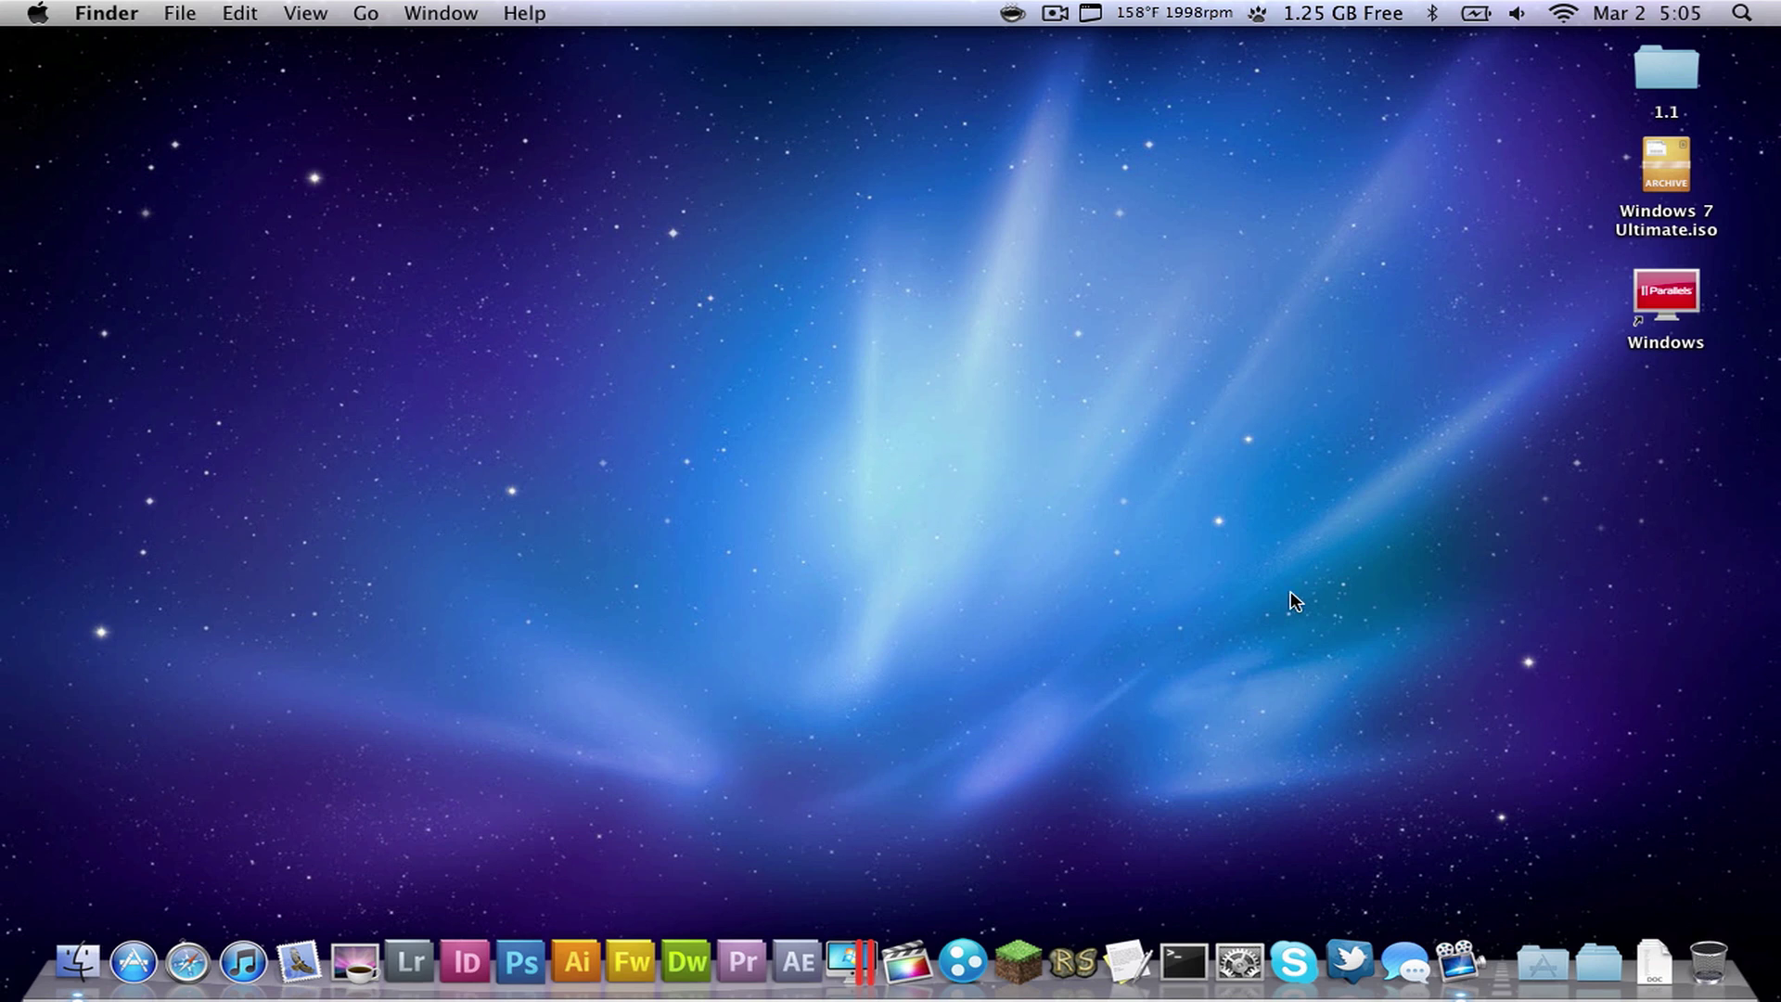
{"action": "left_click_drag", "start_coordinate": [1571, 747], "coordinate": [1345, 512]}
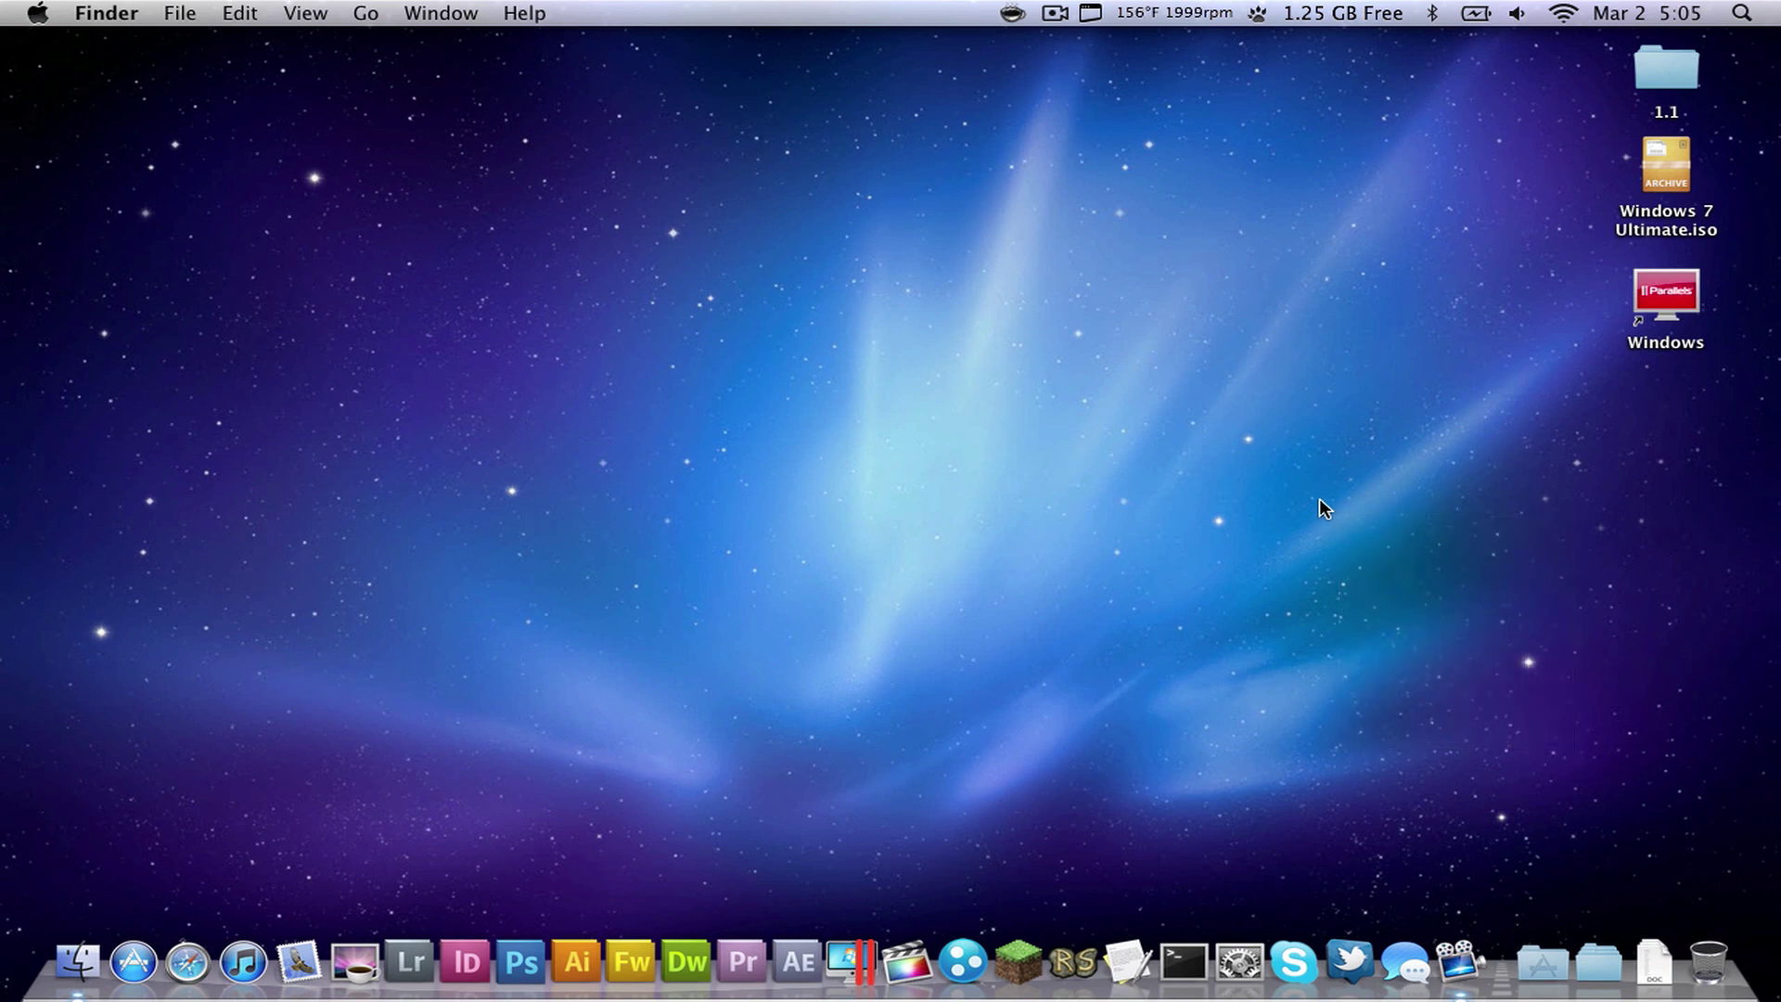